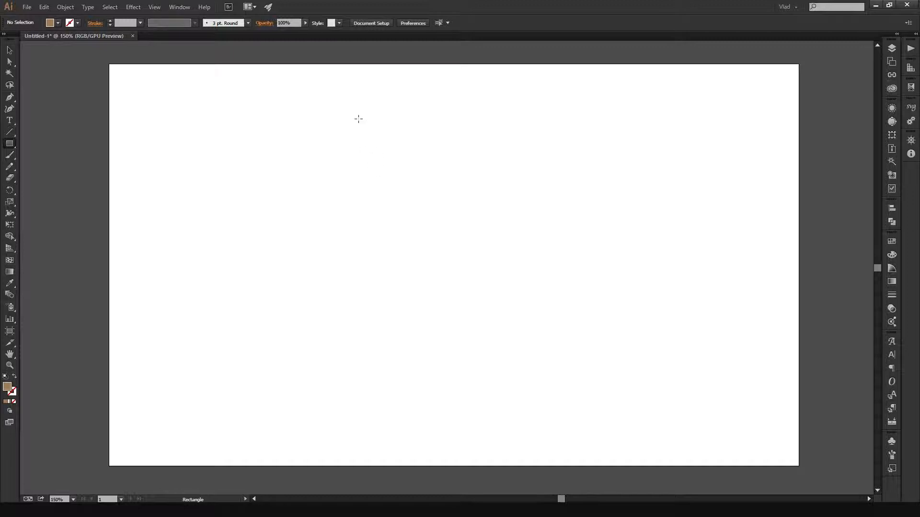
# - Draw a brown vertical rectangle about 117 × 390 px near the artboard's centre and move it slightly up and right
pyautogui.moveTo(373, 121); pyautogui.dragTo(457, 401)
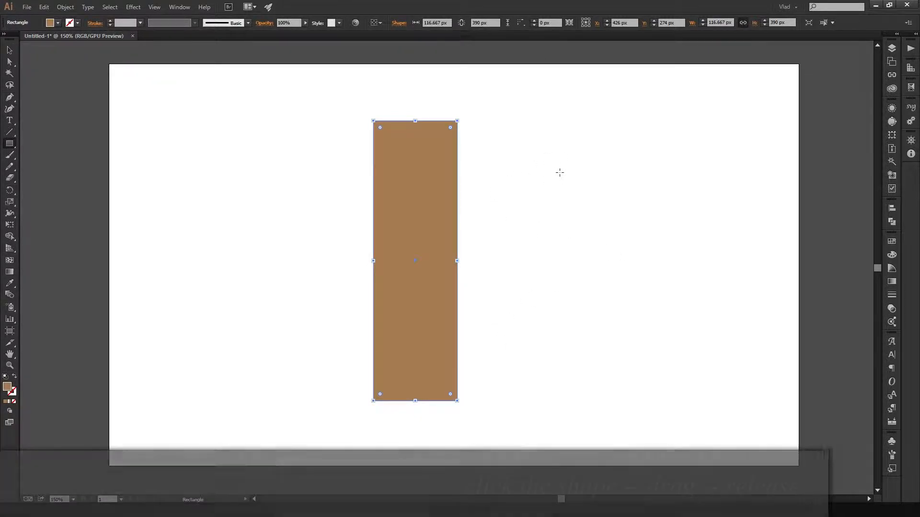
pyautogui.press('v')
pyautogui.moveTo(424, 212); pyautogui.dragTo(441, 190)
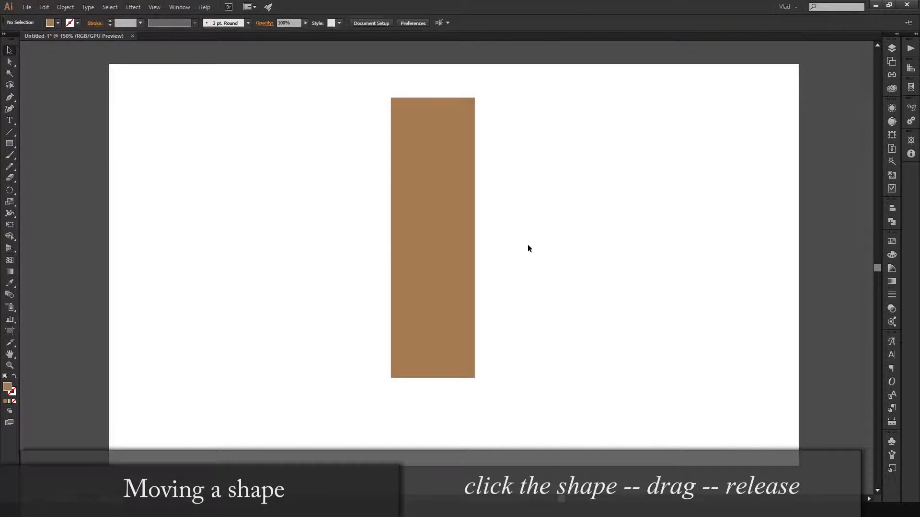
# - Narrow the rectangle into a slim vertical bar about 40 px wide, keeping its height
pyautogui.moveTo(475, 238); pyautogui.dragTo(407, 240)
pyautogui.click(513, 238)
pyautogui.click(406, 216)
pyautogui.scroll(2, 433, 237)
pyautogui.scroll(-2, 433, 236)
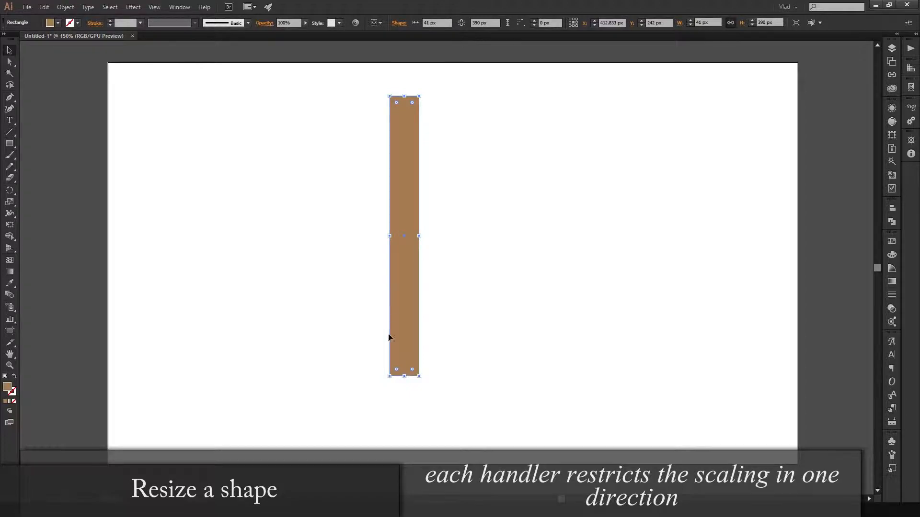
pyautogui.moveTo(421, 236)
pyautogui.mouseDown()
pyautogui.moveTo(436, 237)
pyautogui.moveTo(416, 236)
pyautogui.mouseUp()
# - Try enlarging the bar to about 135 × 399 px, and undo these resizing changes
pyautogui.moveTo(415, 94); pyautogui.dragTo(449, 92)
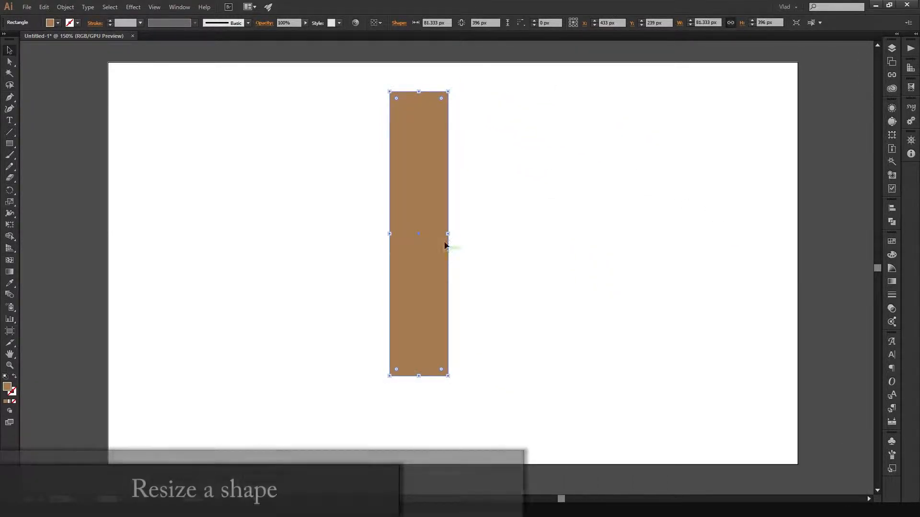
pyautogui.moveTo(452, 235); pyautogui.dragTo(487, 234)
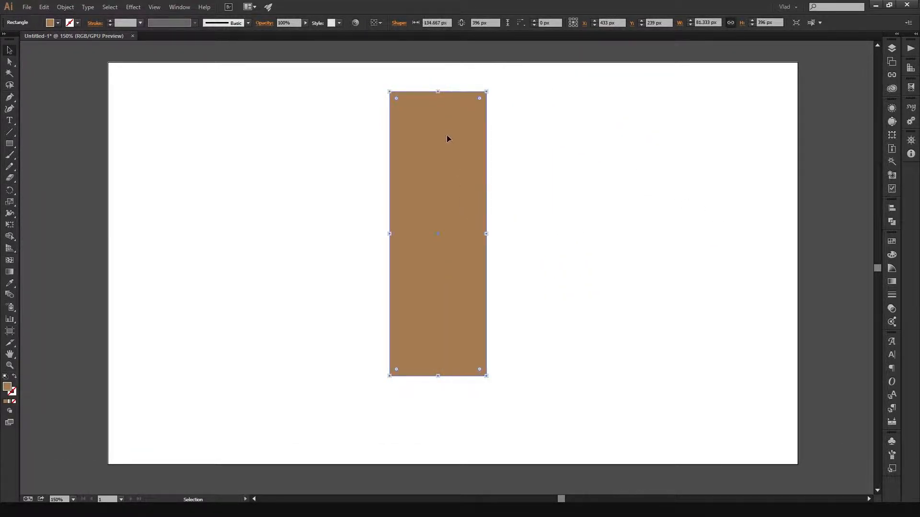
pyautogui.moveTo(438, 92)
pyautogui.mouseDown()
pyautogui.moveTo(441, 75)
pyautogui.moveTo(438, 92)
pyautogui.mouseUp()
pyautogui.press('a')
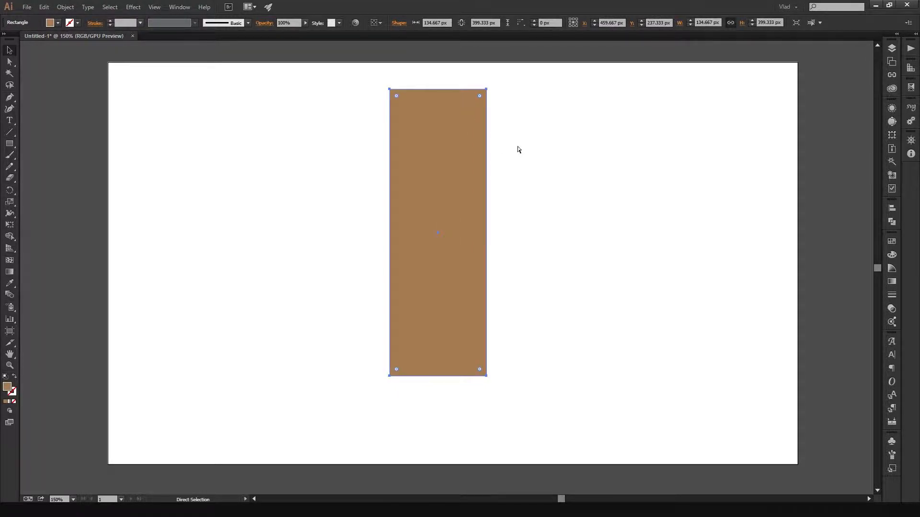
pyautogui.hotkey('ctrl', 'z')
pyautogui.hotkey('ctrl', 'z')
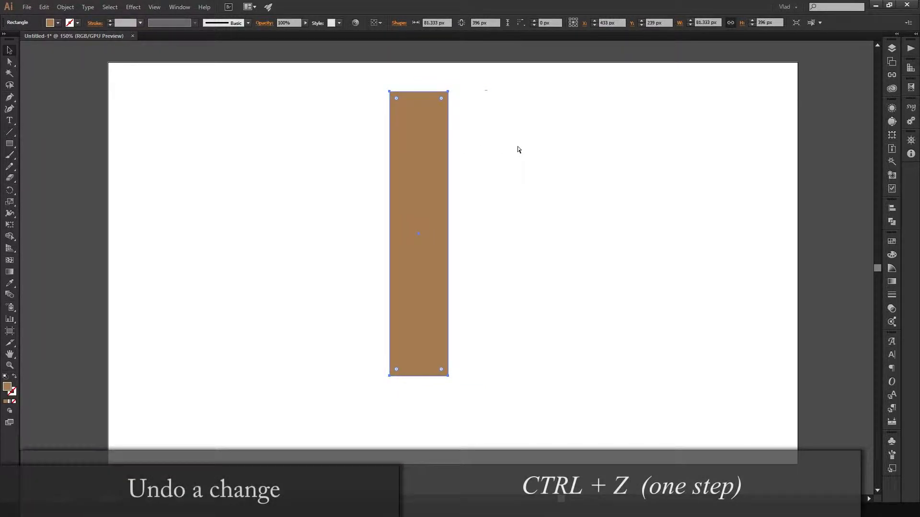
pyautogui.click(480, 175)
# - Pan around the artboard and zoom in and out on the slim bar to inspect it
pyautogui.moveTo(454, 183); pyautogui.dragTo(518, 172)
pyautogui.moveTo(576, 180); pyautogui.dragTo(522, 278)
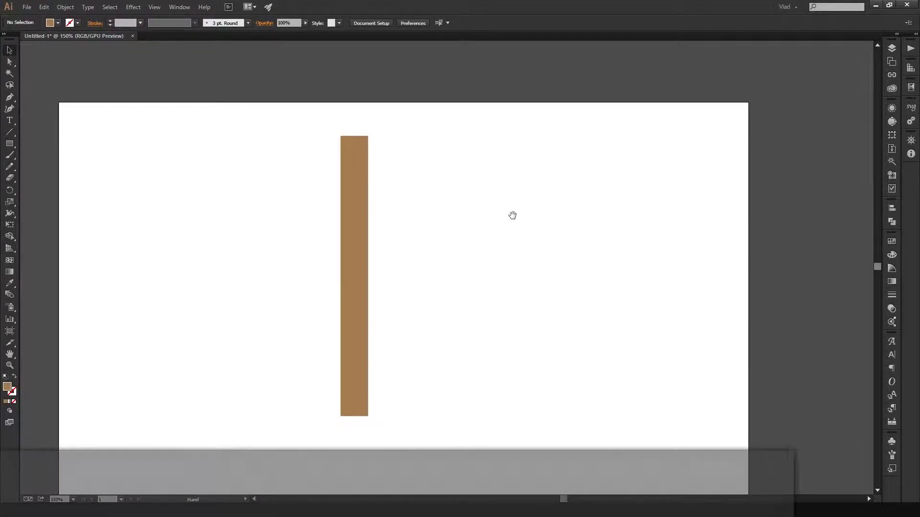
pyautogui.moveTo(496, 197); pyautogui.dragTo(540, 164)
pyautogui.scroll(1, 392, 243)
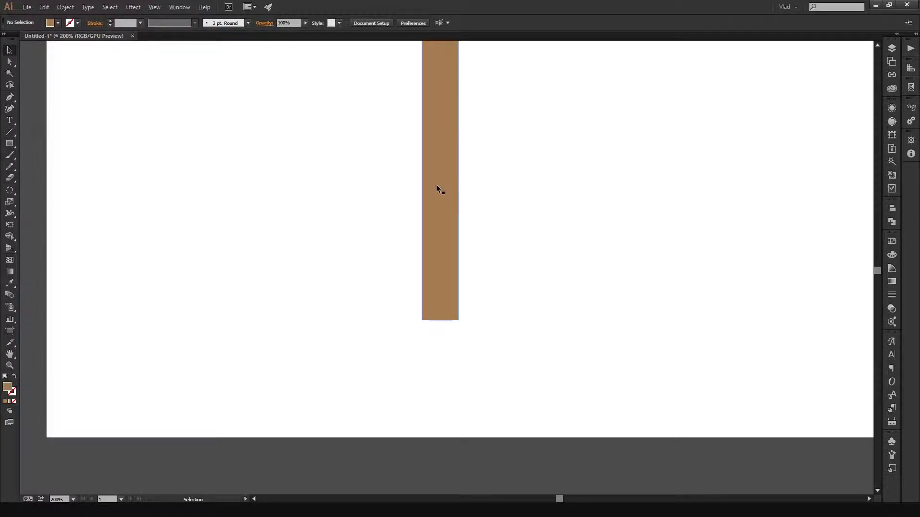
pyautogui.scroll(-1, 434, 197)
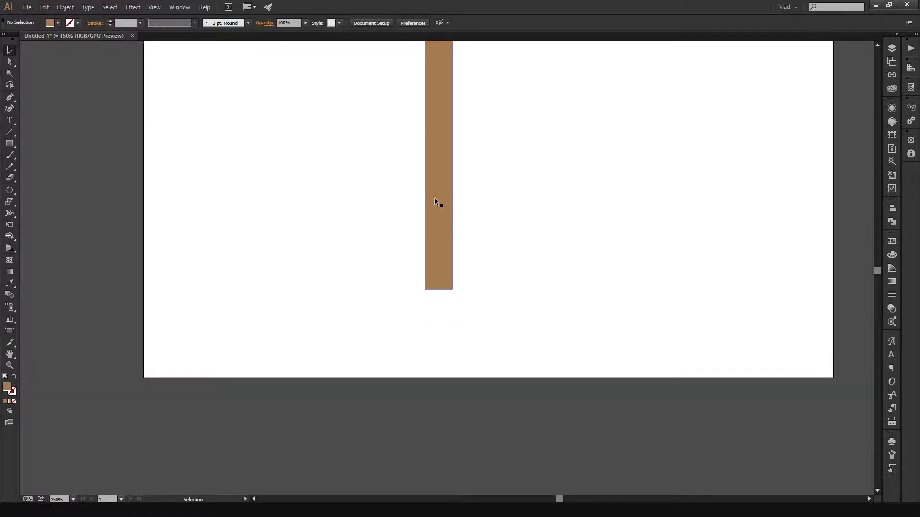
pyautogui.scroll(6, 434, 198)
pyautogui.scroll(-8, 435, 198)
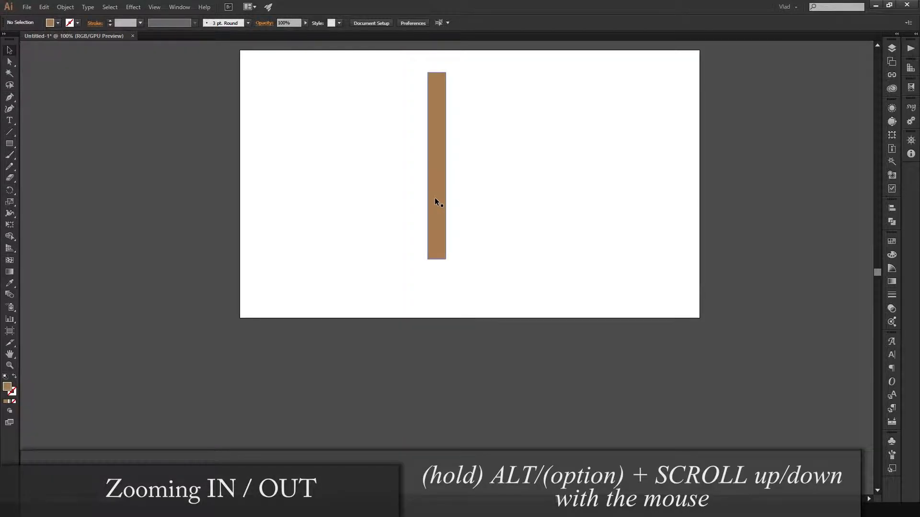
pyautogui.scroll(6, 435, 198)
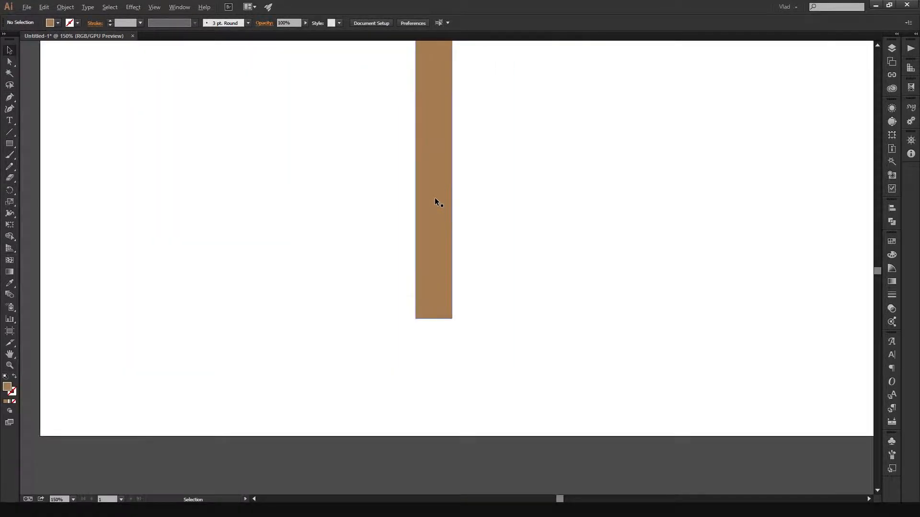
pyautogui.scroll(6, 435, 200)
pyautogui.scroll(-4, 435, 200)
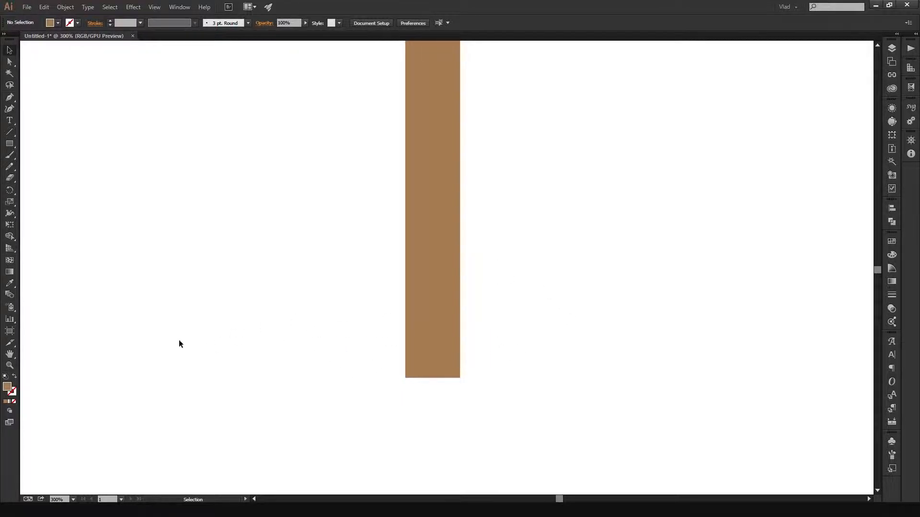
# - Navigate the canvas with the Hand tool and the Zoom tool, magnifying the area around the bar's lower end and zooming back out
pyautogui.click(9, 357)
pyautogui.moveTo(392, 388); pyautogui.dragTo(246, 341)
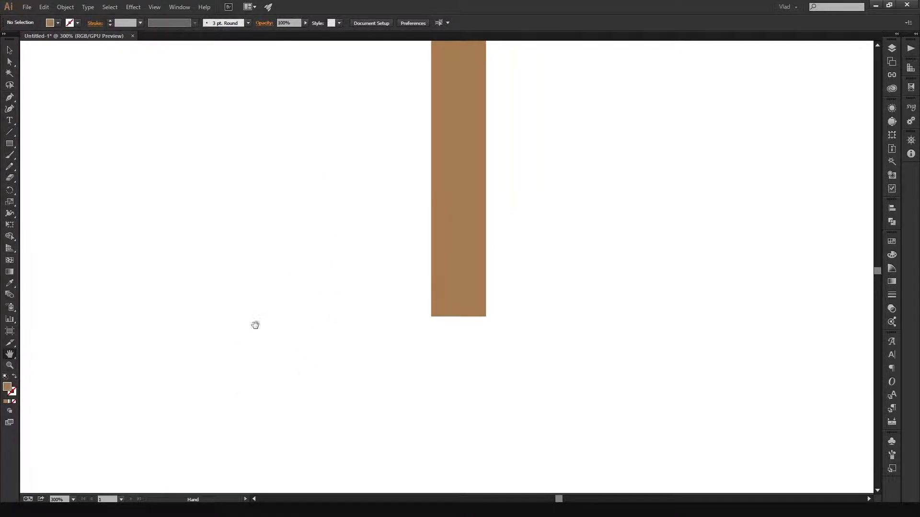
pyautogui.click(9, 366)
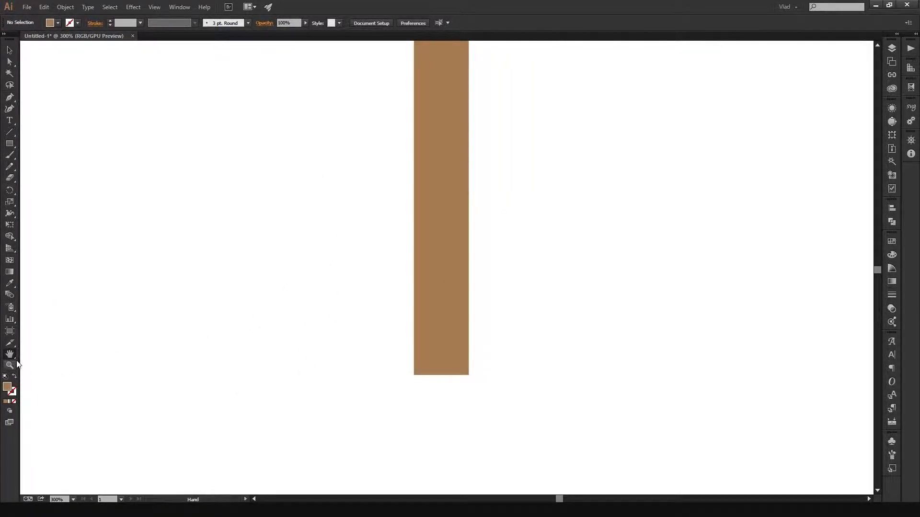
pyautogui.click(358, 300)
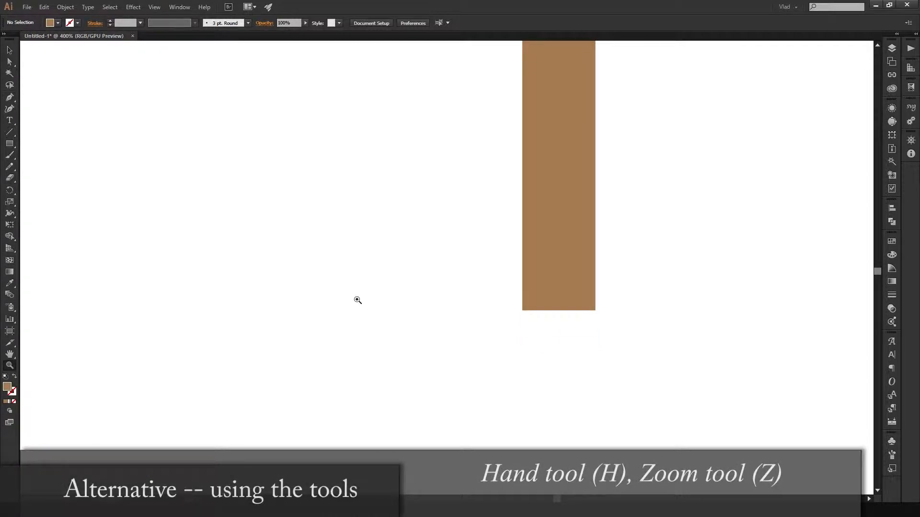
pyautogui.click(452, 281)
pyautogui.click(452, 282)
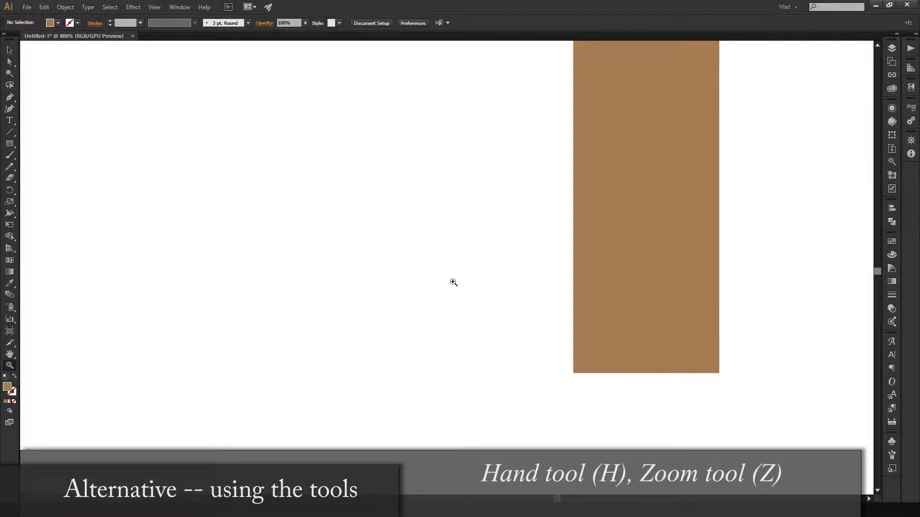
pyautogui.click(452, 282)
pyautogui.click(452, 281)
pyautogui.click(517, 279)
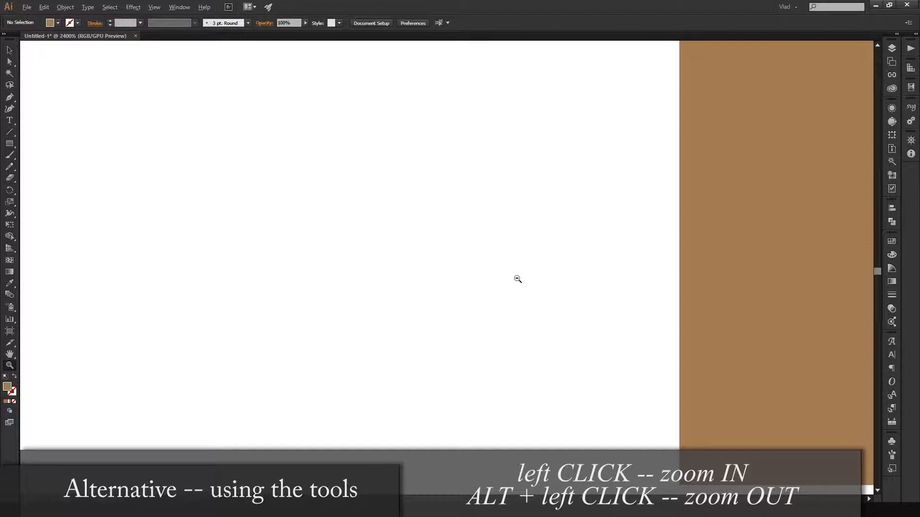
pyautogui.keyDown('alt'); pyautogui.click(516, 280); pyautogui.keyUp('alt')
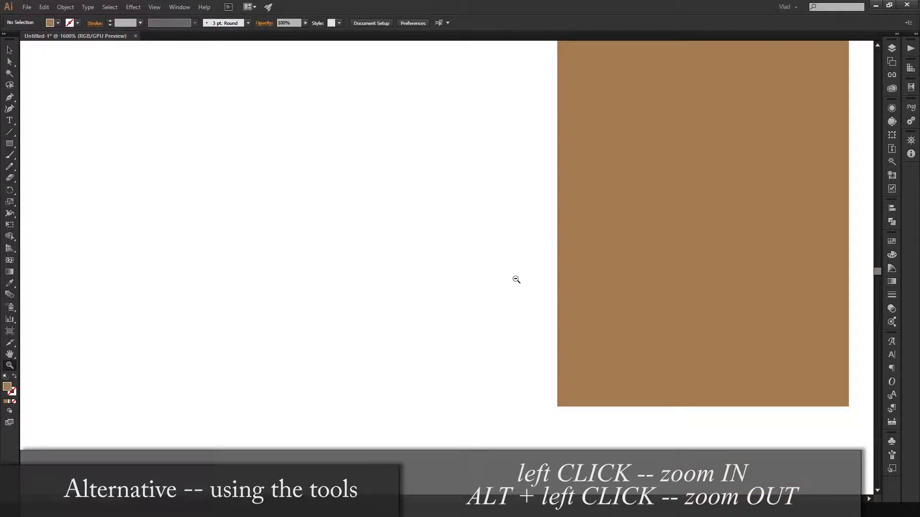
pyautogui.keyDown('alt'); pyautogui.click(516, 279); pyautogui.keyUp('alt')
pyautogui.keyDown('alt'); pyautogui.click(516, 279); pyautogui.keyUp('alt')
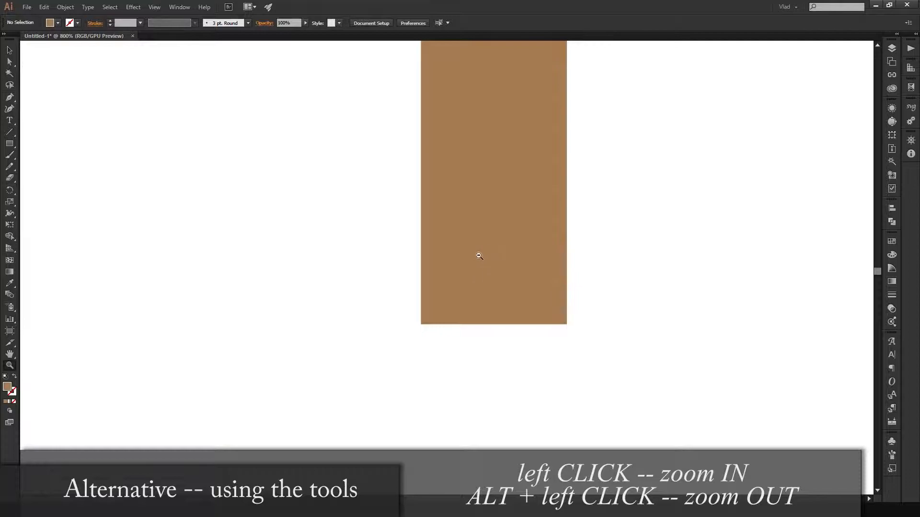
pyautogui.keyDown('alt'); pyautogui.click(467, 268); pyautogui.keyUp('alt')
pyautogui.keyDown('alt'); pyautogui.click(466, 268); pyautogui.keyUp('alt')
pyautogui.keyDown('alt'); pyautogui.click(466, 268); pyautogui.keyUp('alt')
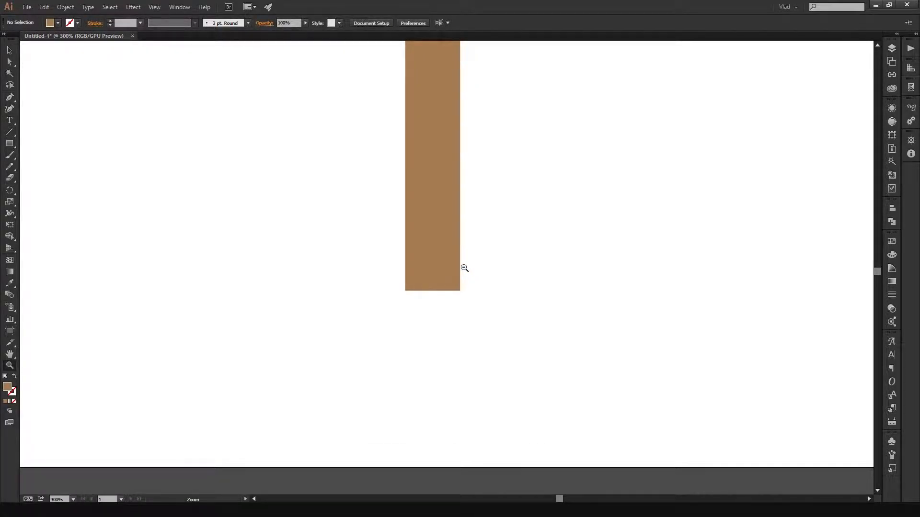
pyautogui.scroll(2, 499, 262)
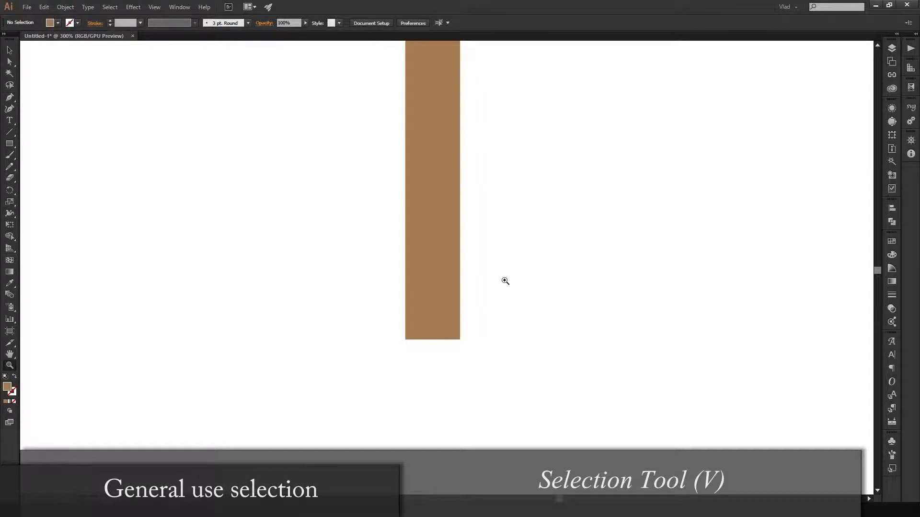
pyautogui.press('v')
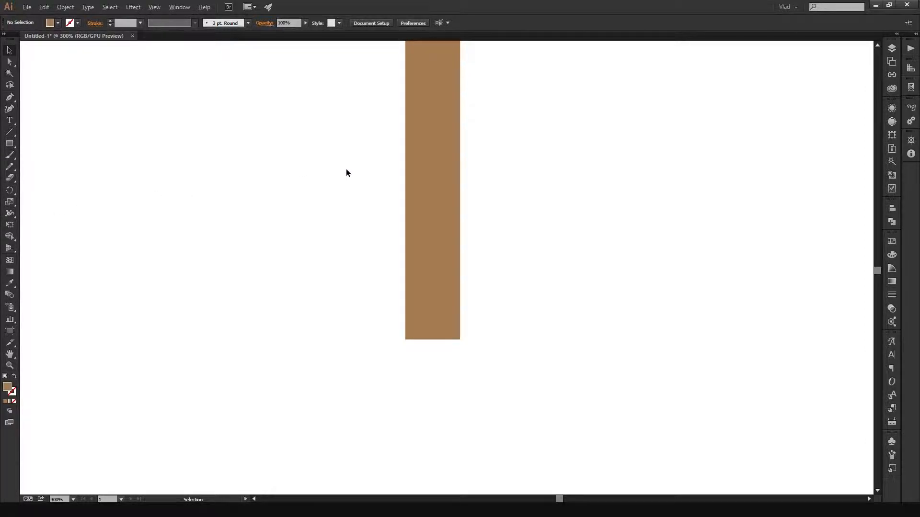
pyautogui.moveTo(347, 136); pyautogui.dragTo(361, 267)
pyautogui.scroll(-2, 379, 208)
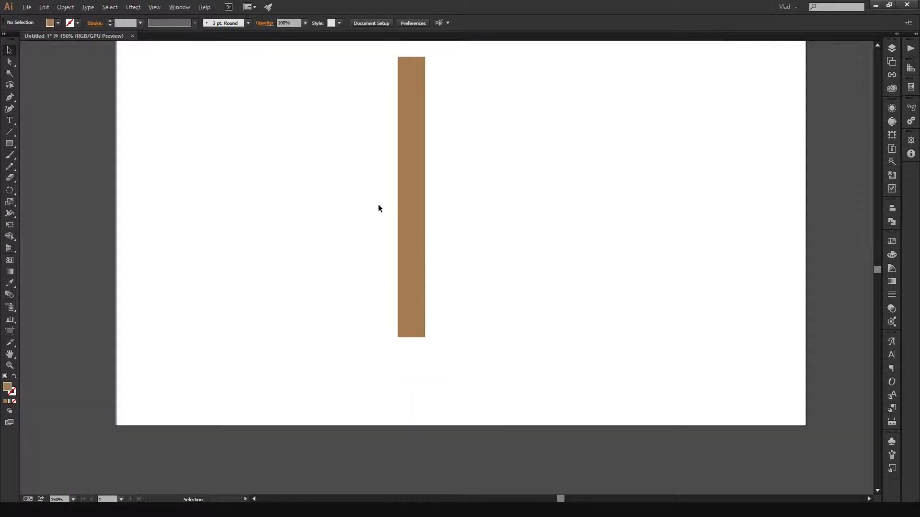
pyautogui.moveTo(372, 171); pyautogui.dragTo(379, 119)
pyautogui.scroll(1, 369, 205)
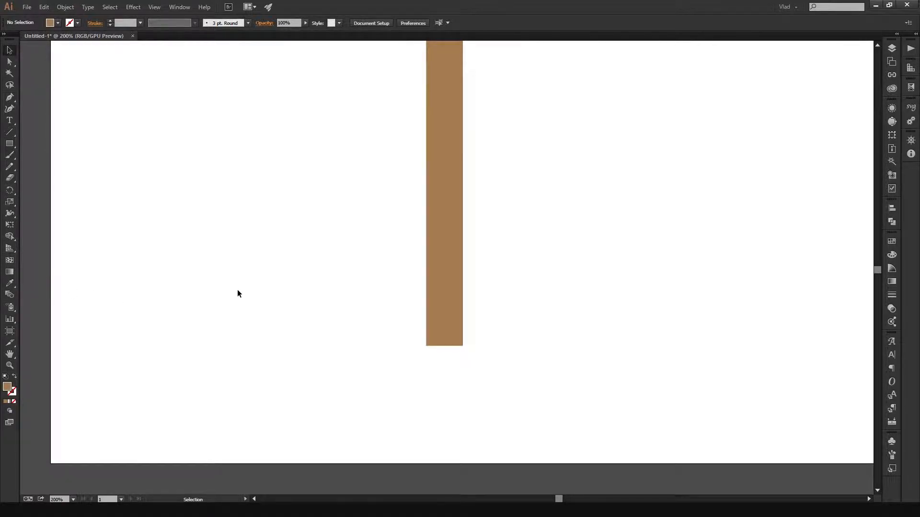
pyautogui.moveTo(380, 204); pyautogui.dragTo(335, 227)
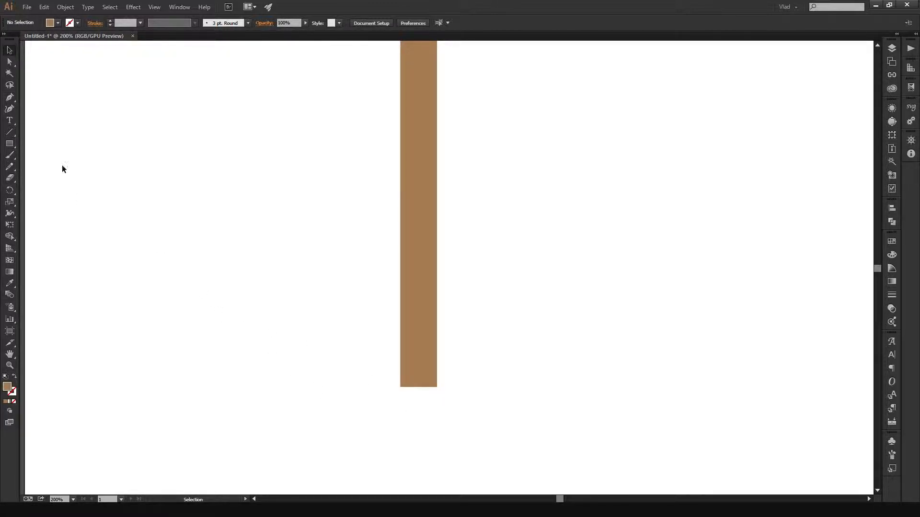
# - Create a triangle with the Star tool beside the bar's lower end, using radii of 25 px and 50 px and 3 points
pyautogui.click(5, 144)
pyautogui.moveTo(10, 144); pyautogui.dragTo(51, 193)
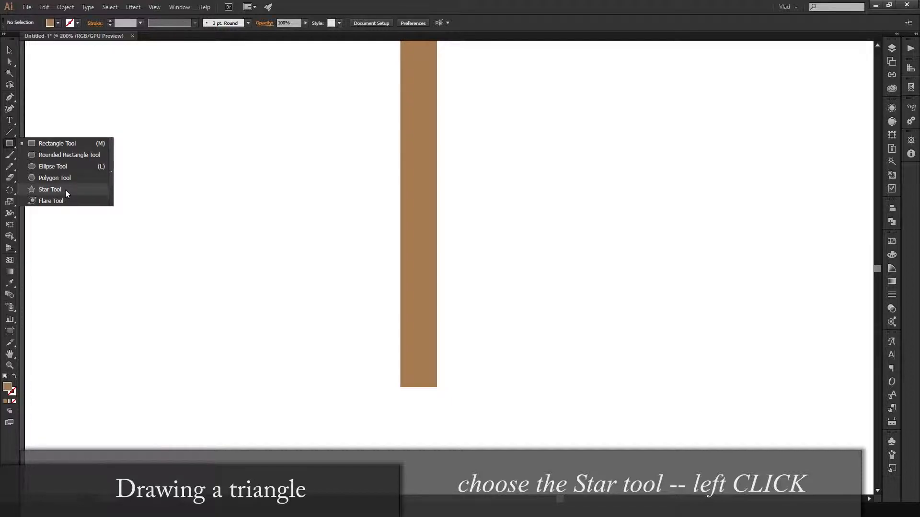
pyautogui.moveTo(66, 190); pyautogui.dragTo(65, 191)
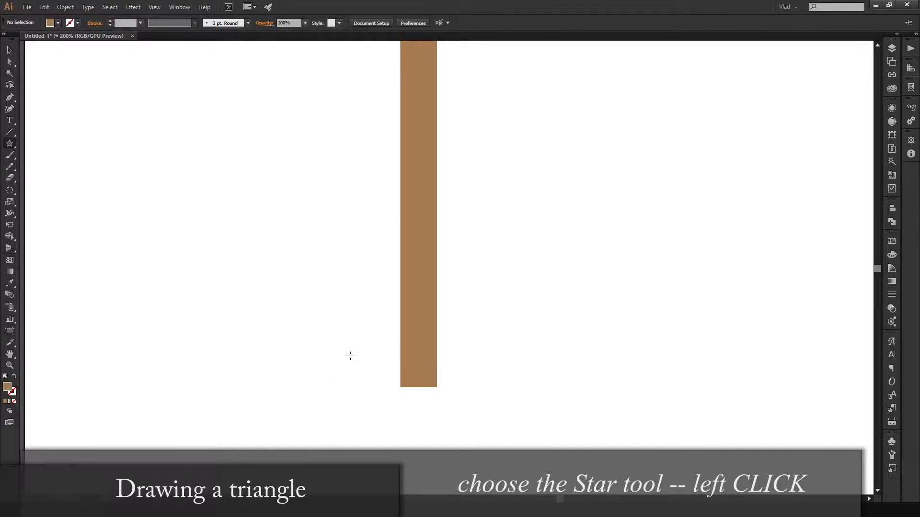
pyautogui.click(297, 348)
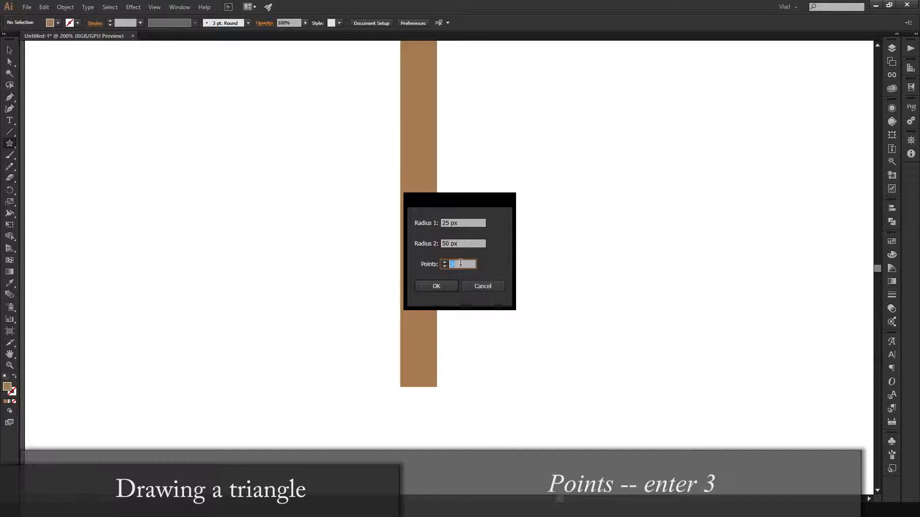
pyautogui.click(463, 224)
pyautogui.click(465, 243)
pyautogui.click(465, 224)
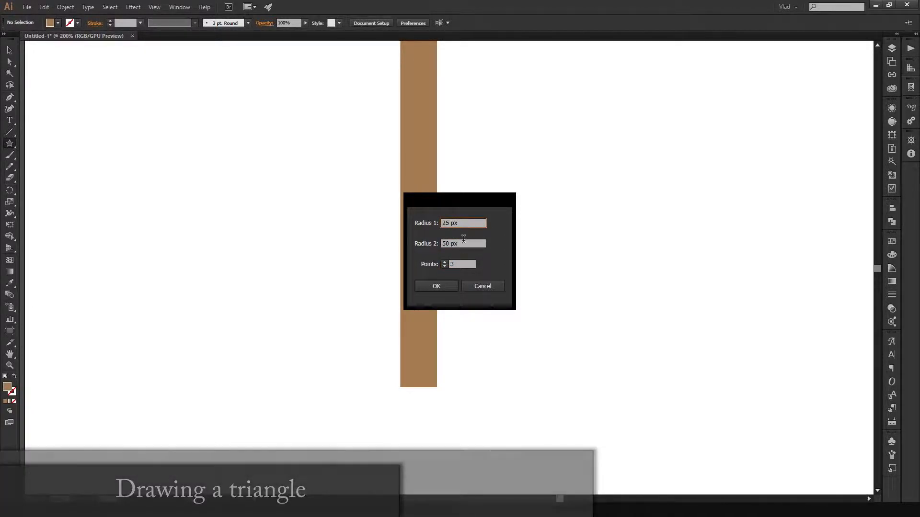
pyautogui.click(436, 286)
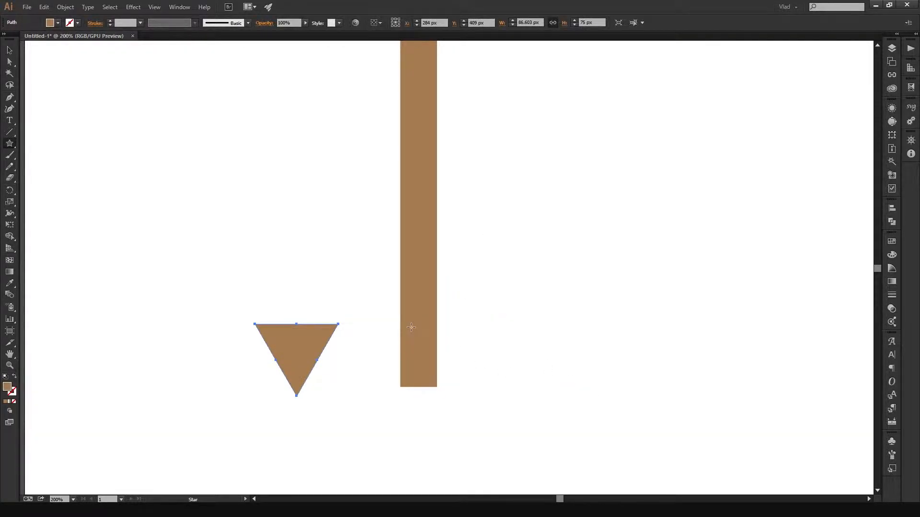
# - Scale the triangle to about 65 × 56 px and align it centred against the bar's bottom edge, pointing down
pyautogui.press('v')
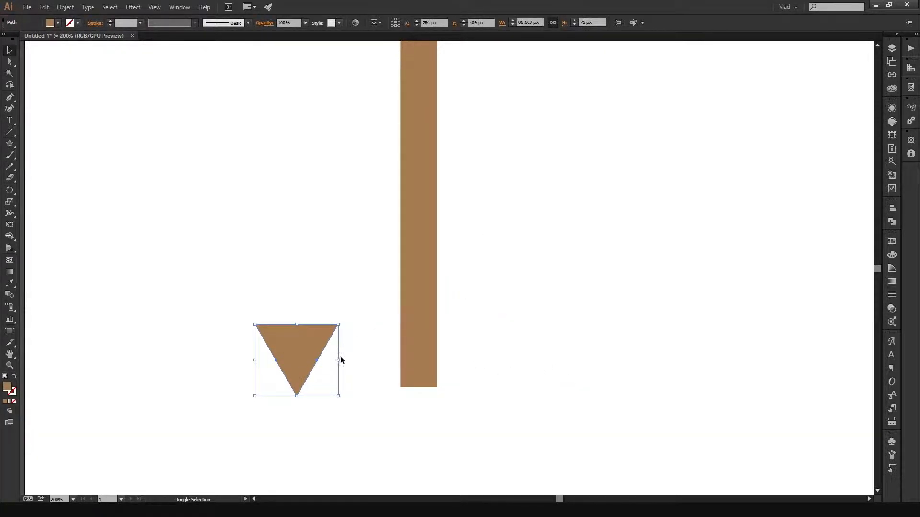
pyautogui.moveTo(341, 360); pyautogui.dragTo(318, 315)
pyautogui.moveTo(287, 356); pyautogui.dragTo(430, 409)
pyautogui.moveTo(422, 410)
pyautogui.mouseDown()
pyautogui.moveTo(490, 410)
pyautogui.moveTo(338, 416)
pyautogui.moveTo(427, 409)
pyautogui.mouseUp()
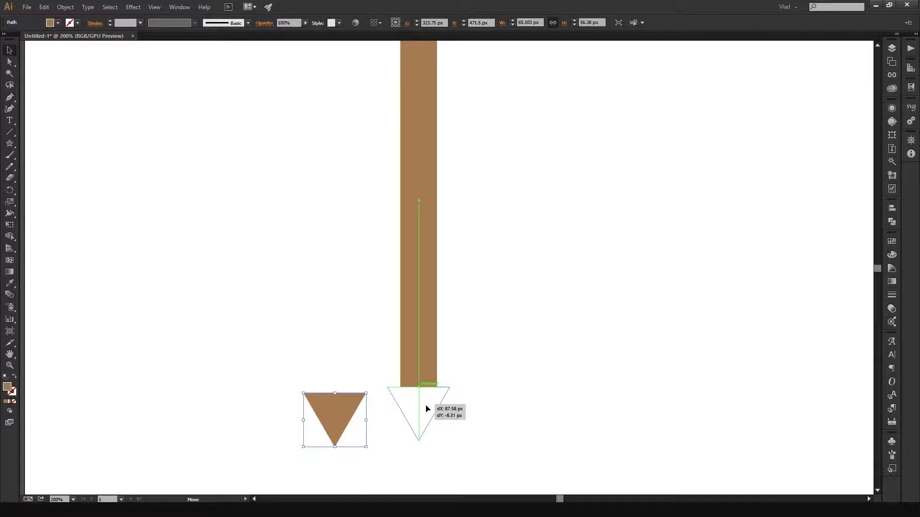
pyautogui.moveTo(428, 408)
pyautogui.mouseDown()
pyautogui.moveTo(515, 302)
pyautogui.moveTo(480, 396)
pyautogui.moveTo(440, 419)
pyautogui.moveTo(425, 409)
pyautogui.mouseUp()
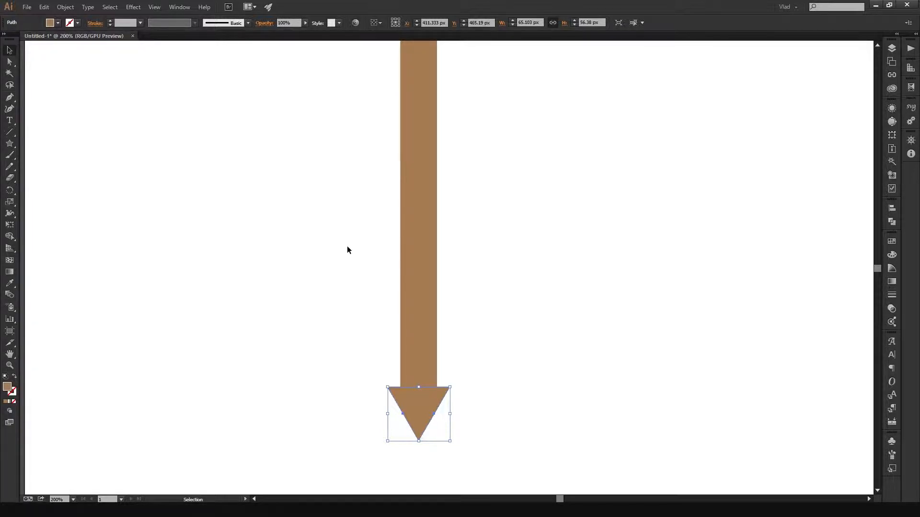
# - Try narrowing the triangle toward the bar's width and undo each scaling attempt
pyautogui.scroll(2, 508, 334)
pyautogui.moveTo(468, 329); pyautogui.dragTo(597, 164)
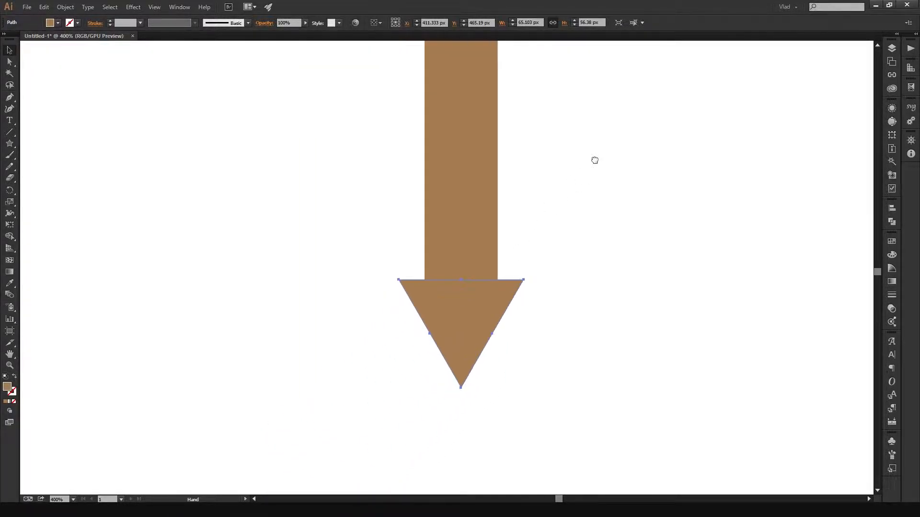
pyautogui.scroll(-1, 569, 271)
pyautogui.scroll(1, 569, 272)
pyautogui.moveTo(569, 263); pyautogui.dragTo(578, 235)
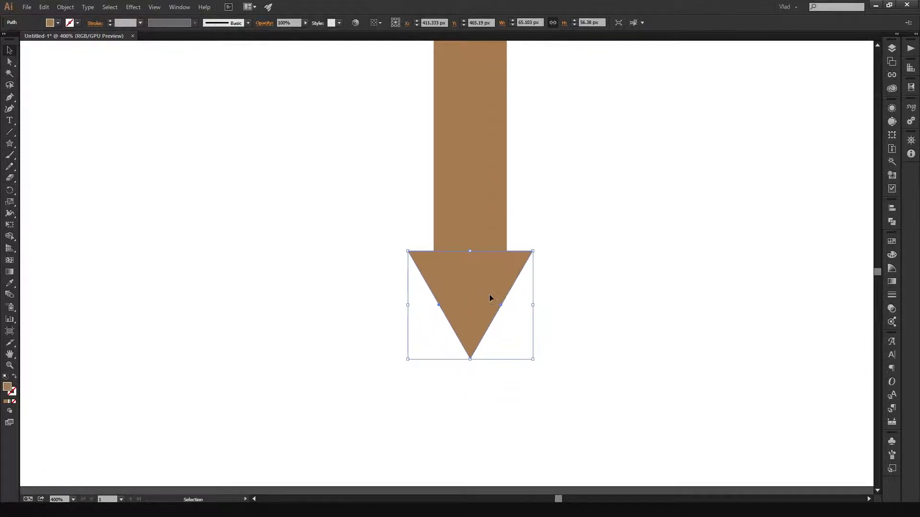
pyautogui.moveTo(533, 306); pyautogui.dragTo(522, 305)
pyautogui.hotkey('ctrl', 'z')
pyautogui.click(553, 283)
pyautogui.click(492, 275)
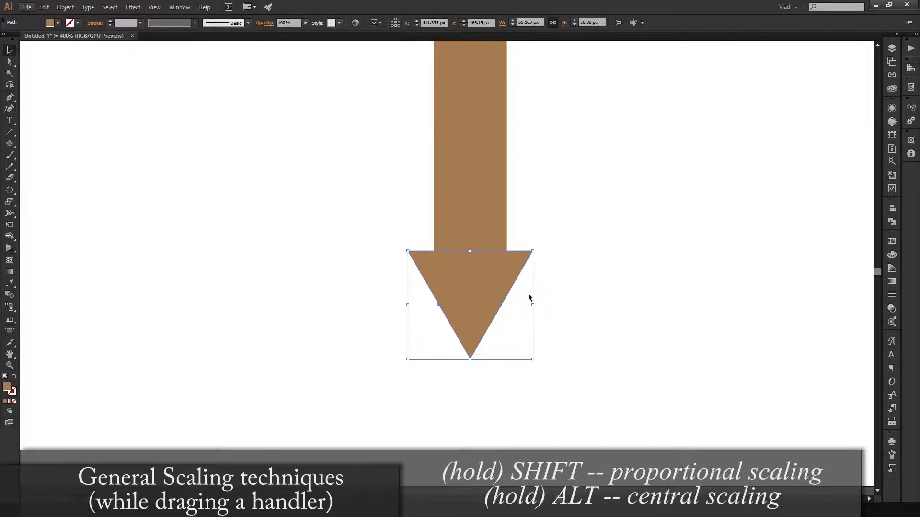
pyautogui.moveTo(532, 305); pyautogui.dragTo(508, 302)
pyautogui.click(570, 285)
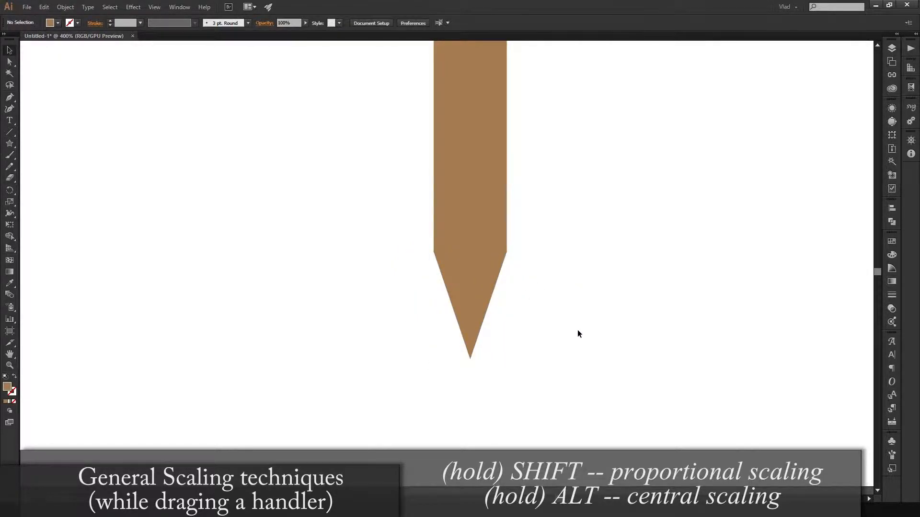
pyautogui.hotkey('ctrl', 'z')
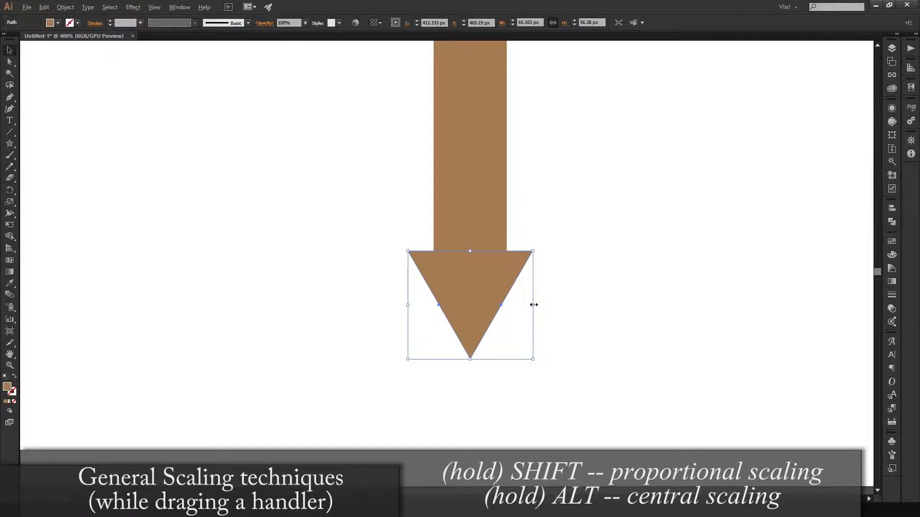
# - Scale the triangle's width about its centre to match the bar at about 38 px, and deselect it
pyautogui.moveTo(534, 305); pyautogui.dragTo(506, 303)
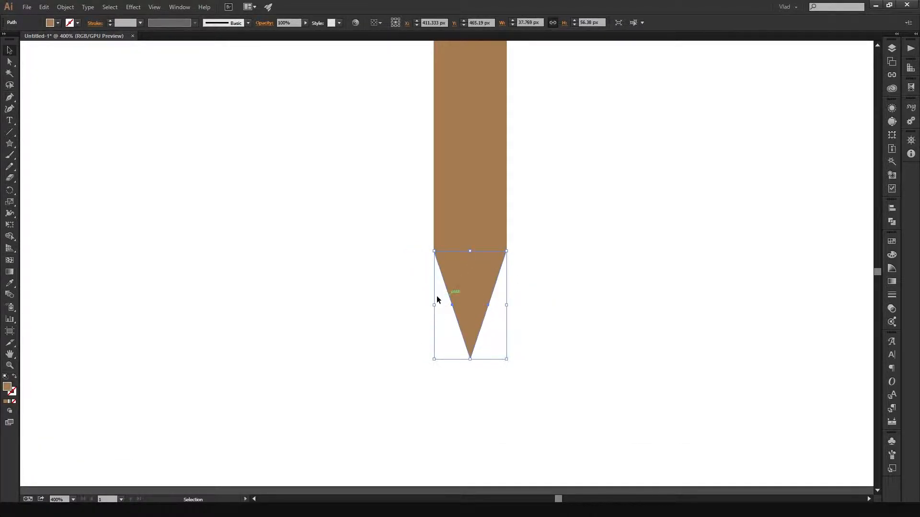
pyautogui.click(560, 282)
pyautogui.click(483, 309)
pyautogui.click(571, 272)
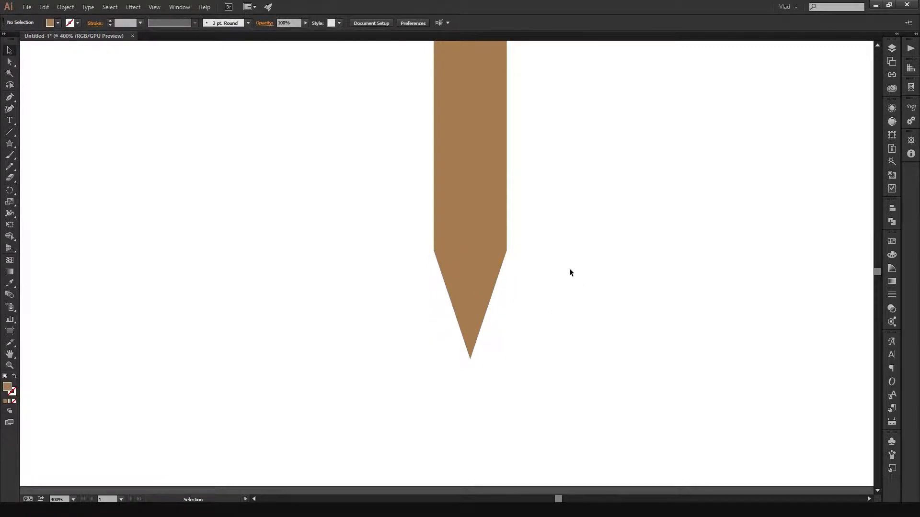
# - Examine the whole pointed bar on the artboard and its lower tip up close
pyautogui.scroll(-1, 569, 261)
pyautogui.scroll(3, 563, 262)
pyautogui.scroll(-2, 554, 306)
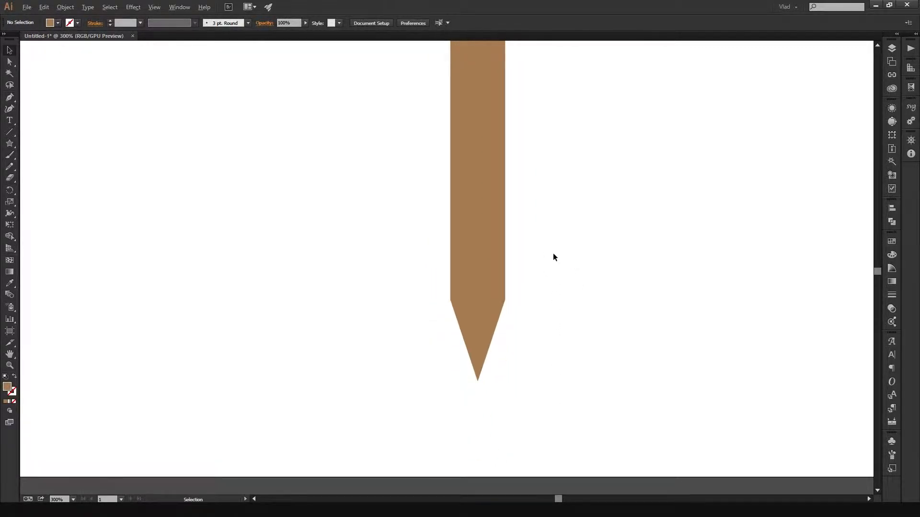
pyautogui.scroll(-1, 554, 256)
pyautogui.scroll(-1, 518, 344)
pyautogui.scroll(2, 521, 341)
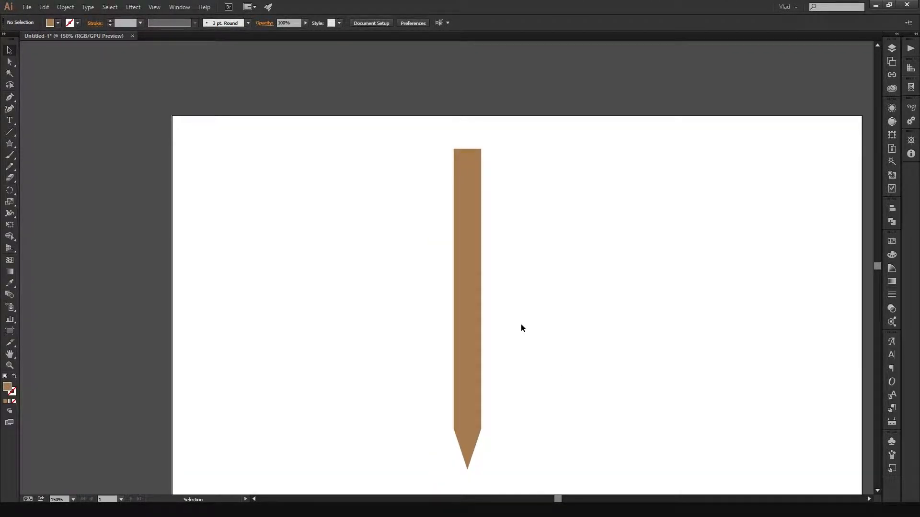
pyautogui.scroll(-5, 521, 326)
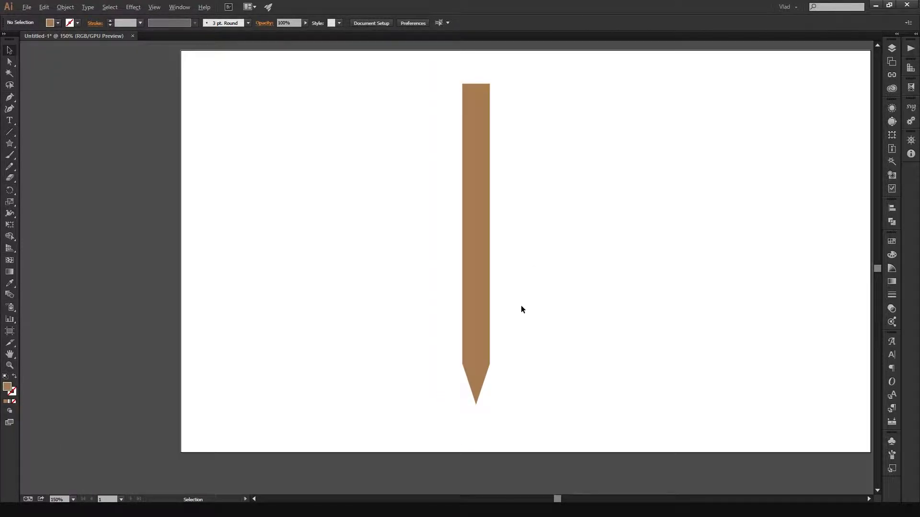
pyautogui.scroll(-1, 530, 228)
pyautogui.scroll(1, 531, 245)
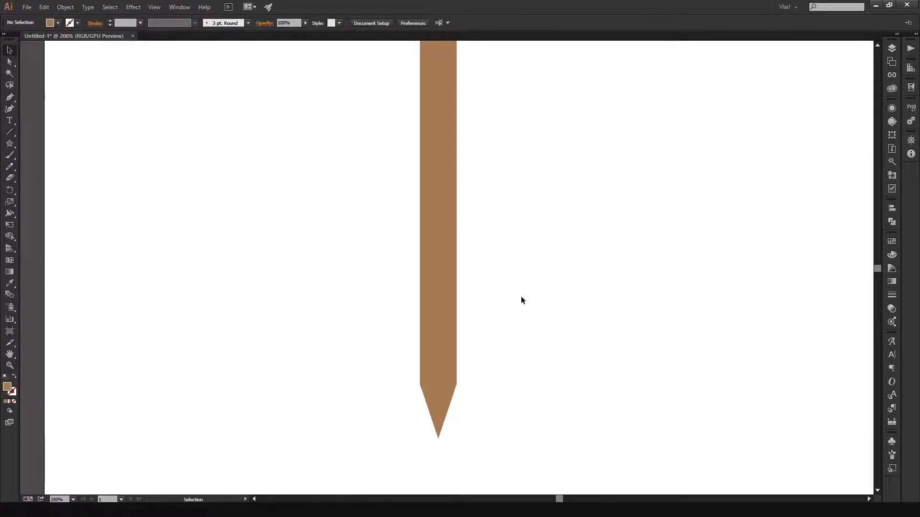
pyautogui.moveTo(500, 357); pyautogui.dragTo(527, 290)
pyautogui.scroll(1, 528, 289)
# - Select the triangular tip and display the colour swatches available for its fill
pyautogui.click(433, 345)
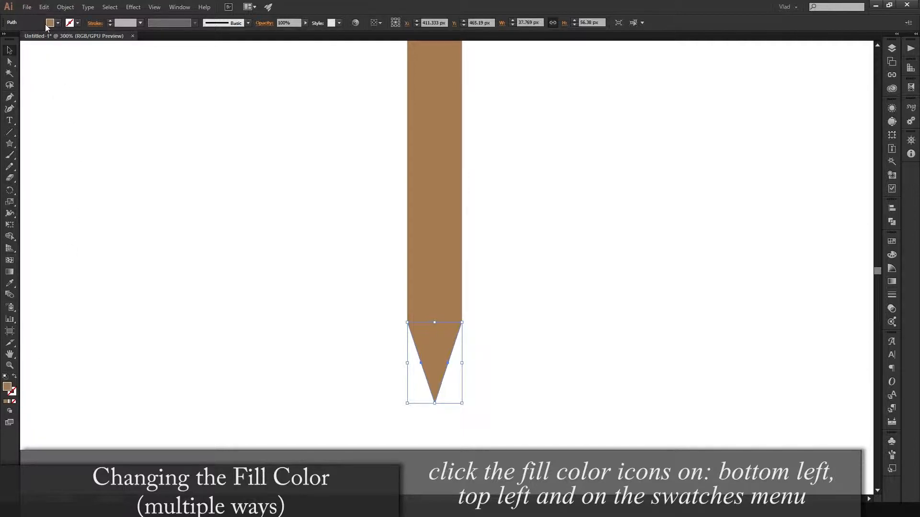
pyautogui.click(894, 242)
pyautogui.click(894, 242)
pyautogui.click(893, 241)
pyautogui.click(894, 242)
pyautogui.click(894, 242)
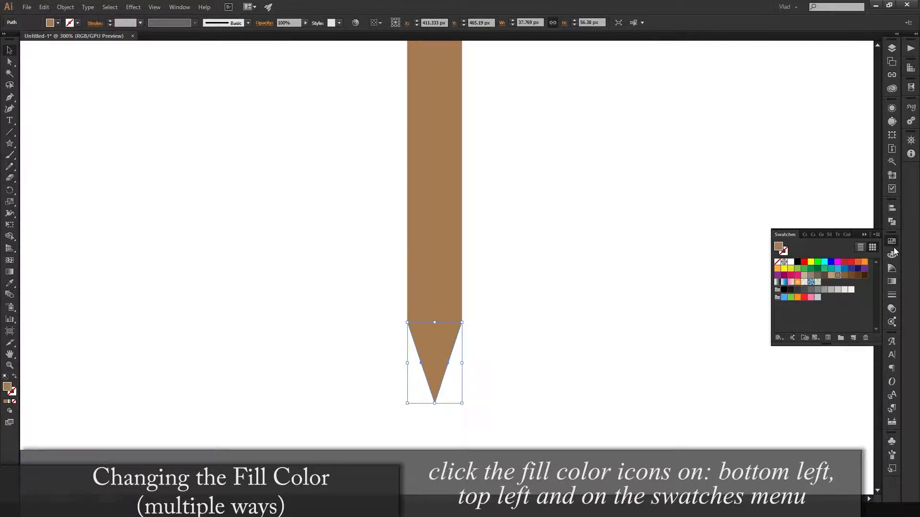
# - Look through the transform, Pathfinder and alignment options and the list of available workspace panels, and collapse the Pathfinder options
pyautogui.click(893, 111)
pyautogui.click(894, 139)
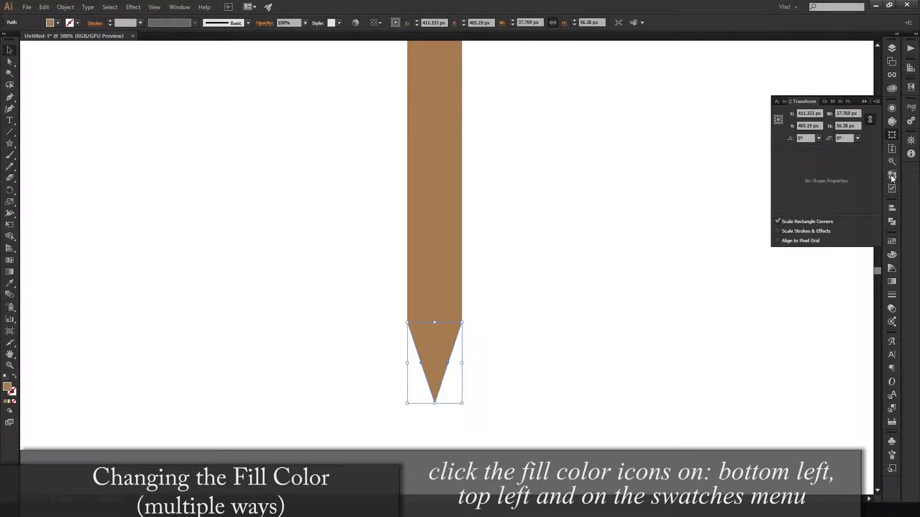
pyautogui.click(893, 221)
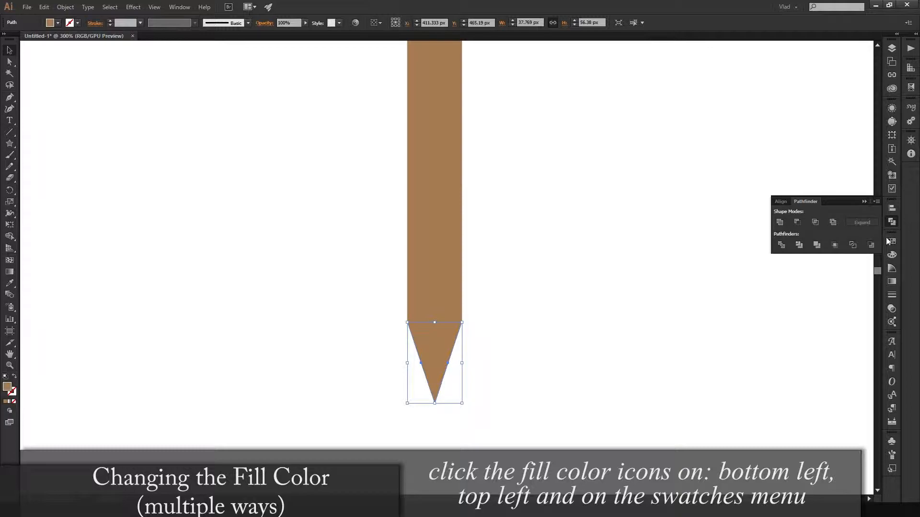
pyautogui.click(892, 208)
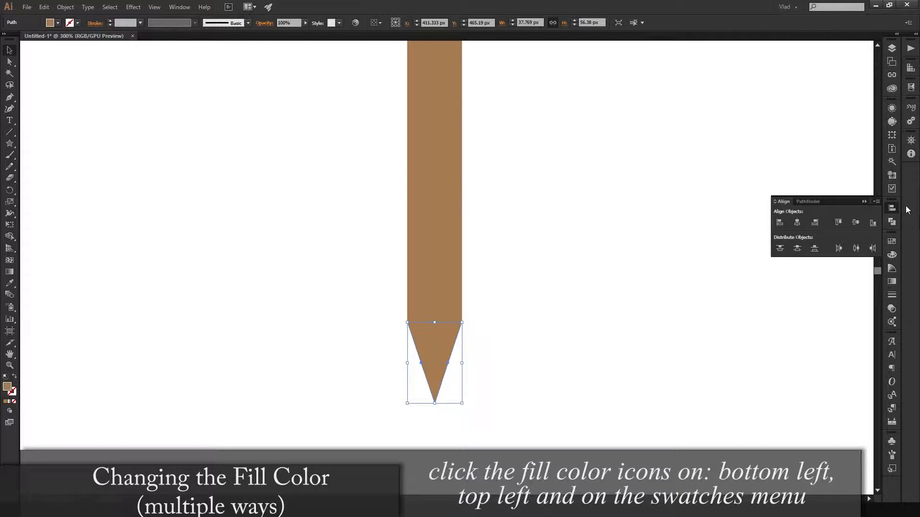
pyautogui.click(892, 221)
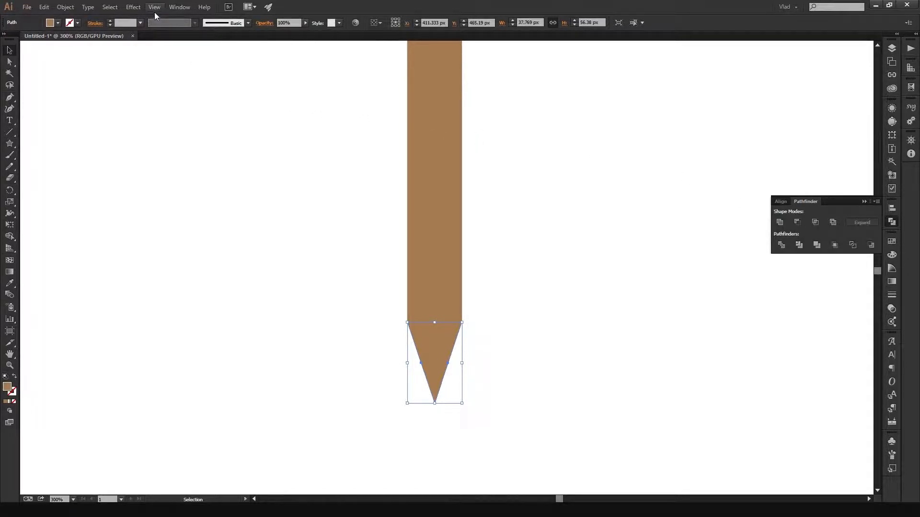
pyautogui.click(180, 7)
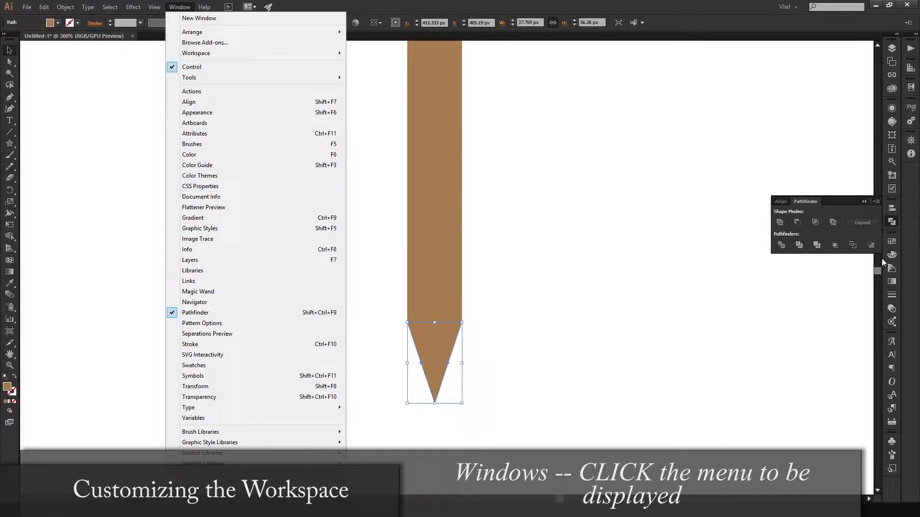
pyautogui.click(915, 226)
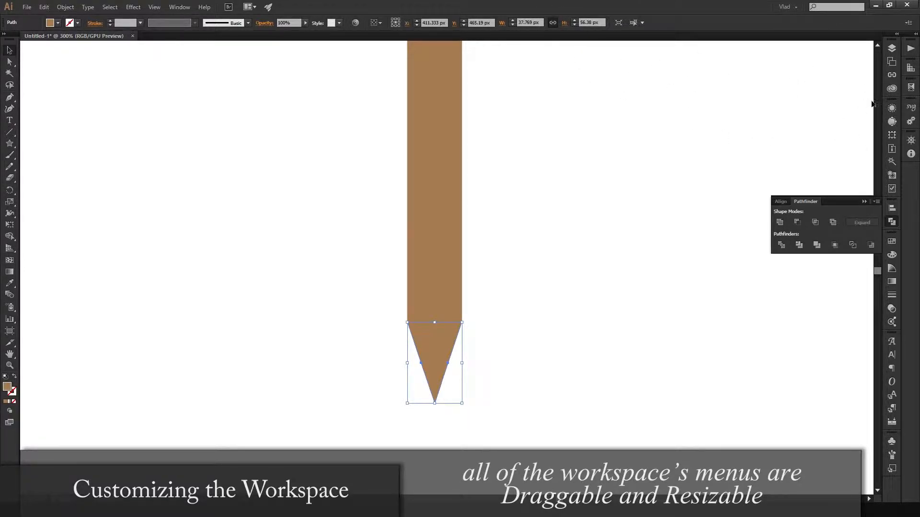
pyautogui.click(865, 202)
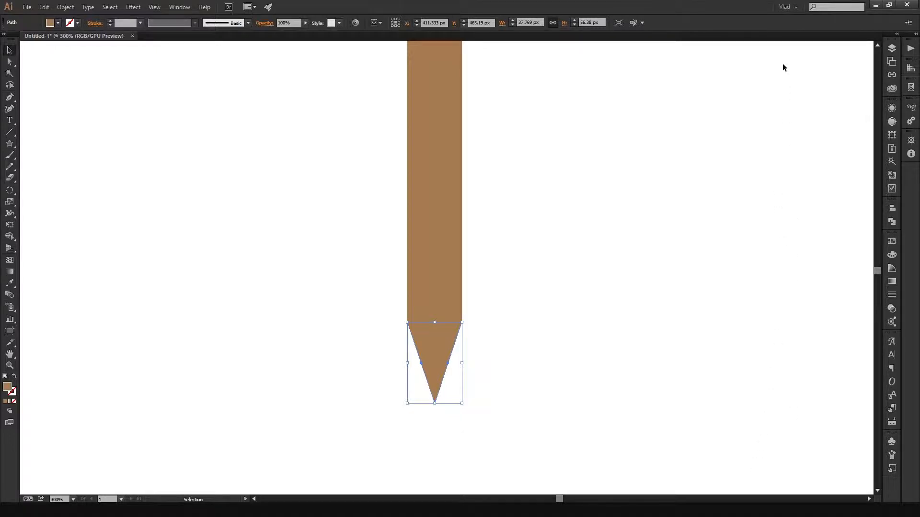
# - Fill the triangular tip with the light beige swatch R=199 G=178 B=153
pyautogui.click(537, 307)
pyautogui.click(436, 364)
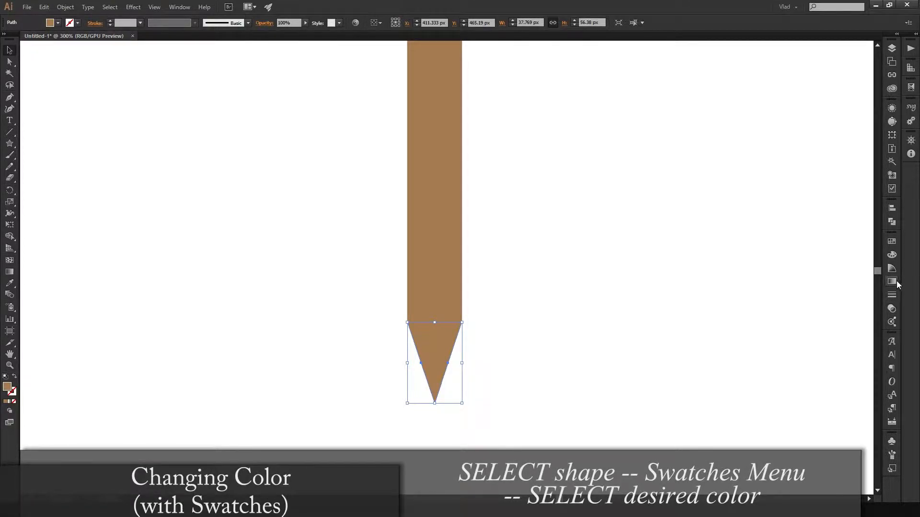
pyautogui.click(891, 241)
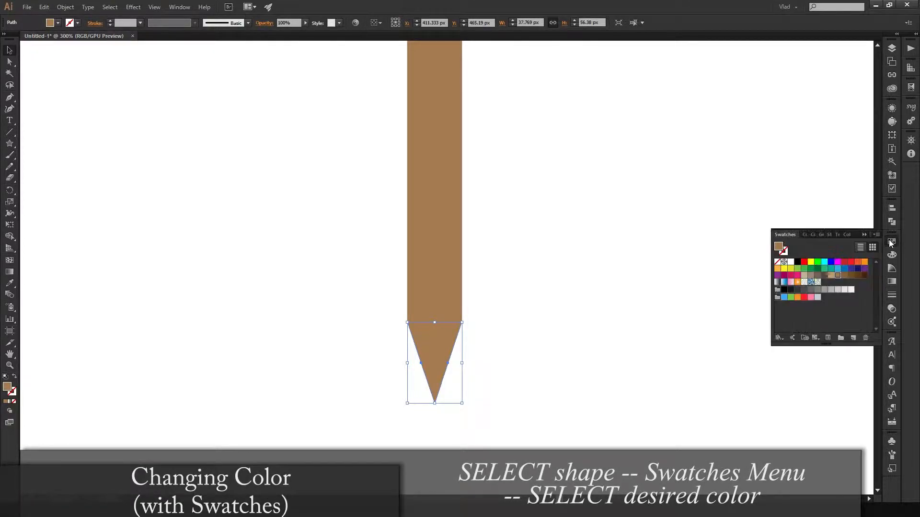
pyautogui.click(831, 275)
pyautogui.click(812, 276)
pyautogui.click(805, 276)
pyautogui.click(548, 301)
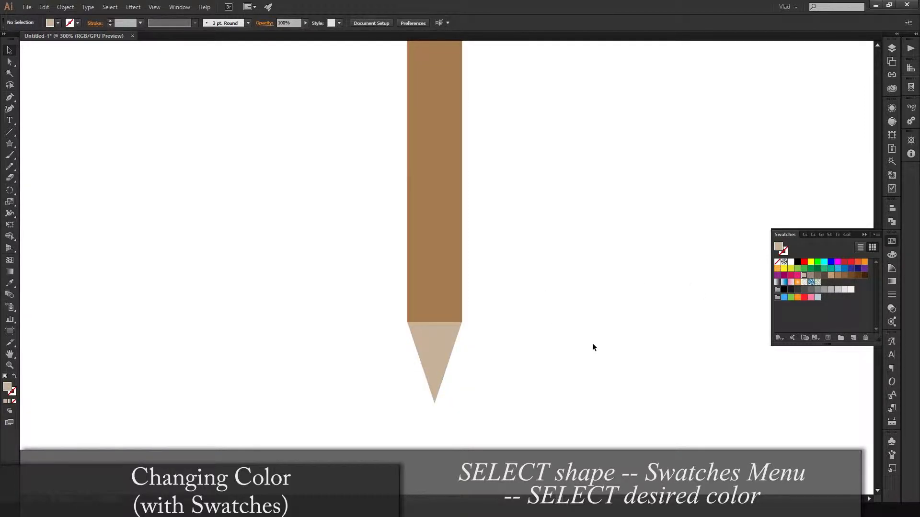
# - Fill the vertical bar with the tan swatch R=198 G=156 B=109
pyautogui.click(443, 234)
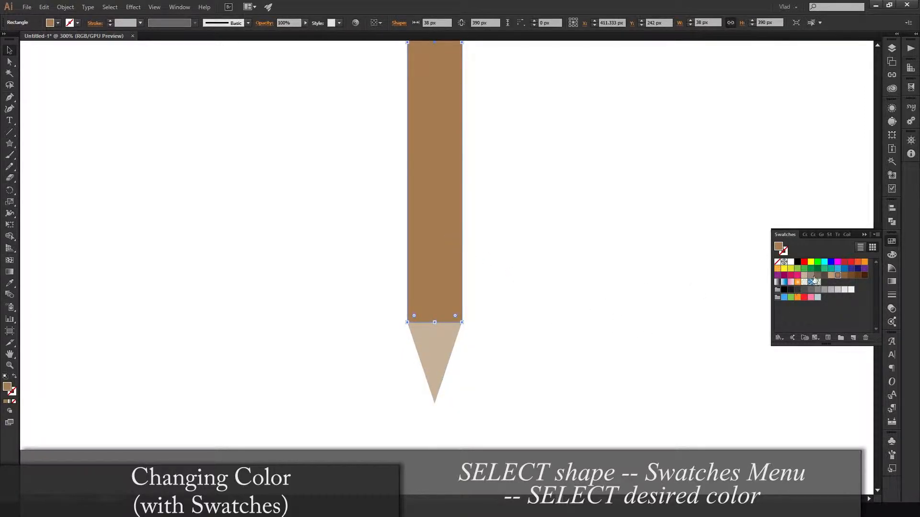
pyautogui.click(830, 276)
pyautogui.click(817, 276)
pyautogui.click(804, 276)
pyautogui.click(811, 275)
pyautogui.click(831, 275)
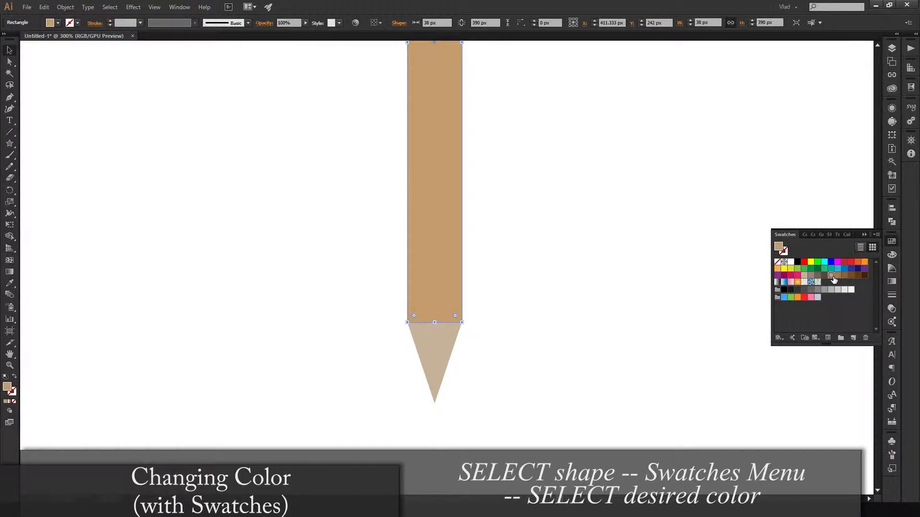
pyautogui.click(643, 315)
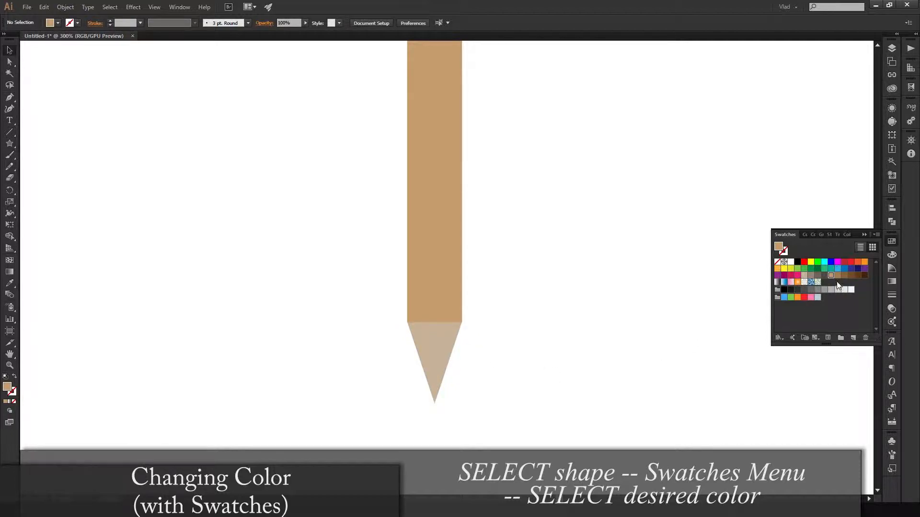
# - Inspect the tan swatch's colour options with preview enabled, and cancel the edit
pyautogui.click(875, 237)
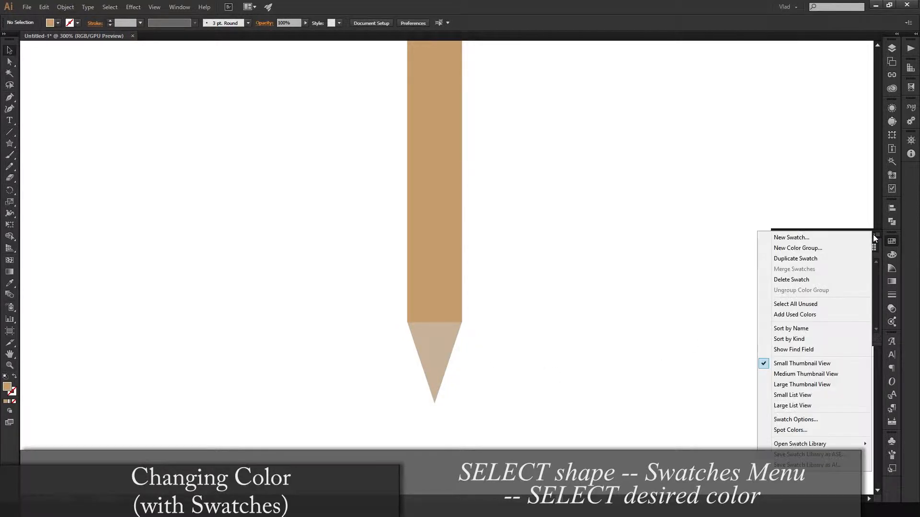
pyautogui.press('Escape')
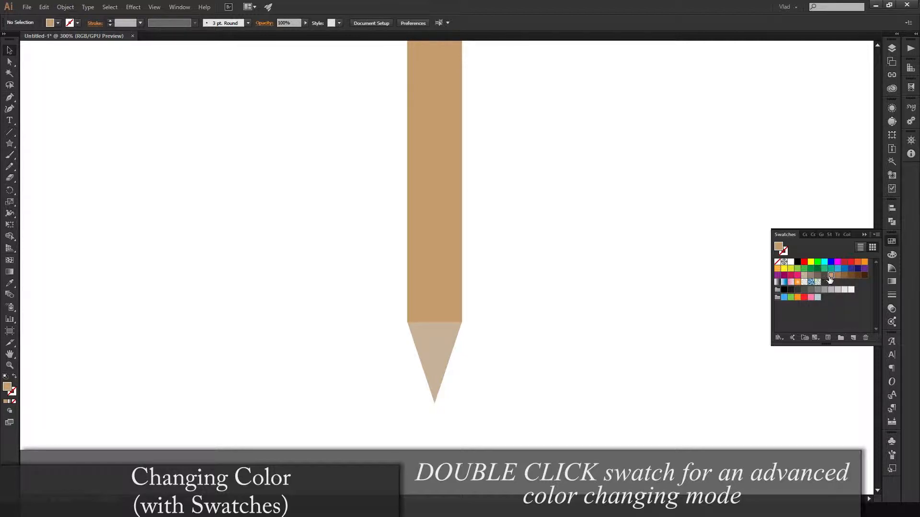
pyautogui.doubleClick(831, 276)
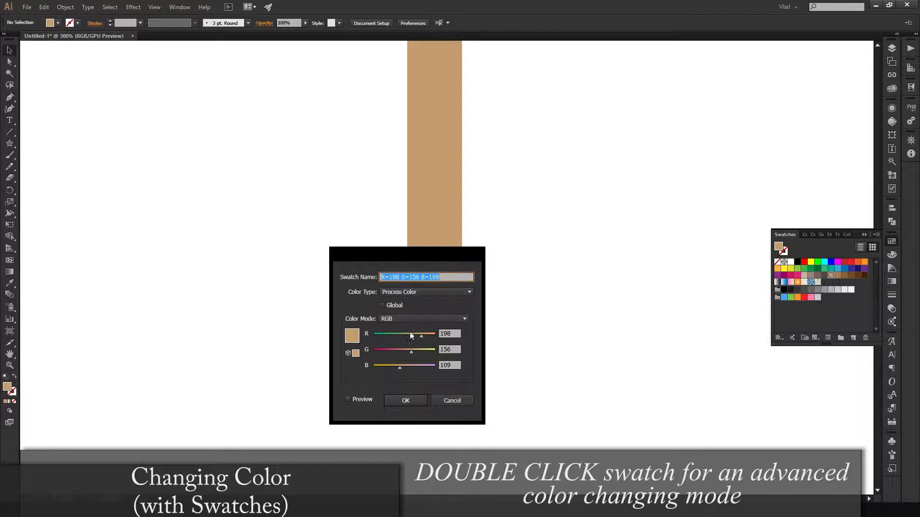
pyautogui.moveTo(438, 262); pyautogui.dragTo(666, 223)
pyautogui.click(588, 360)
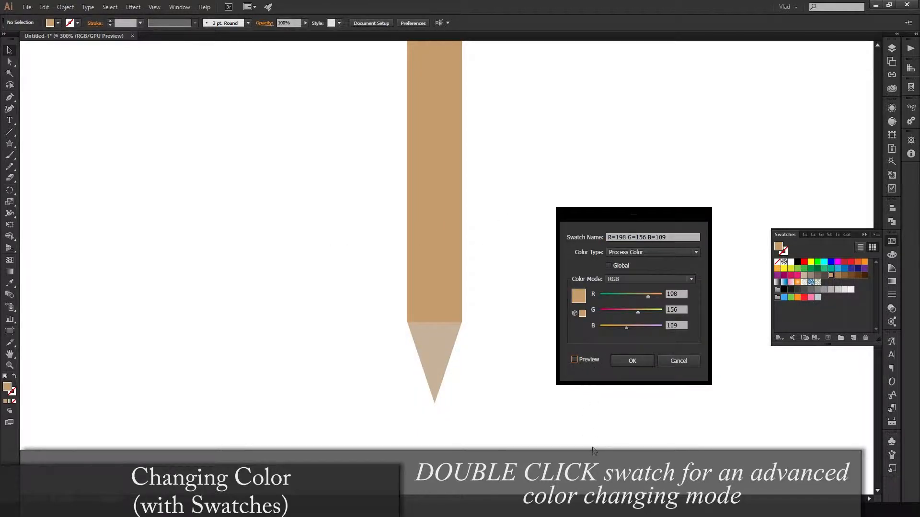
pyautogui.moveTo(637, 313)
pyautogui.mouseDown()
pyautogui.moveTo(618, 312)
pyautogui.moveTo(636, 312)
pyautogui.mouseUp()
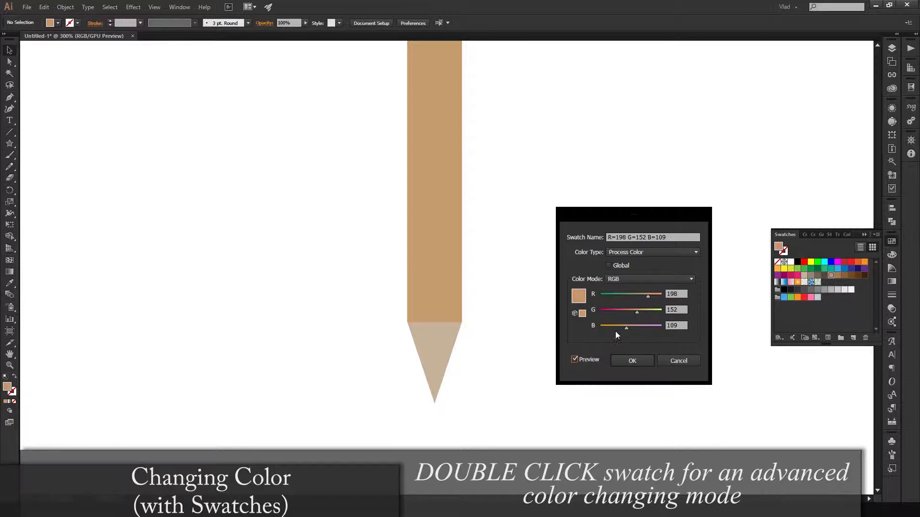
pyautogui.click(669, 363)
# - Try recolouring the triangular tip by editing its beige swatch to R=209 G=187 B=188 with preview enabled
pyautogui.click(441, 342)
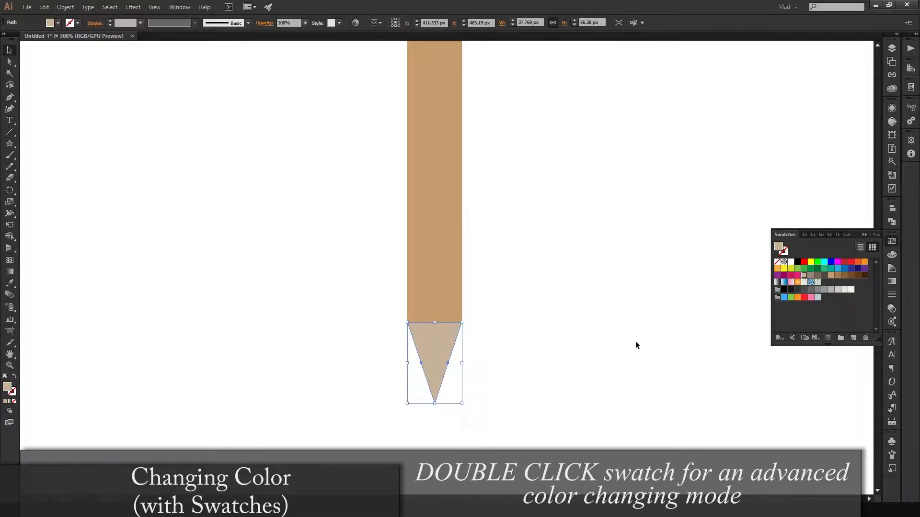
pyautogui.doubleClick(804, 276)
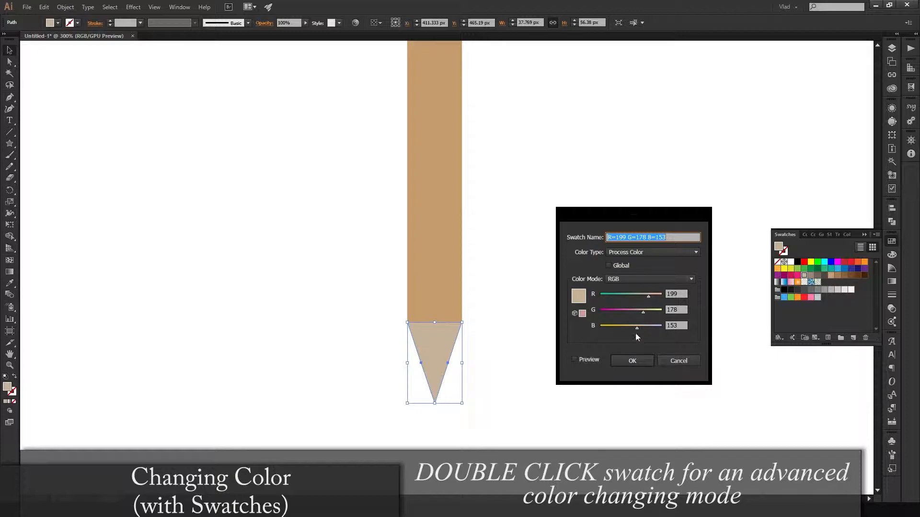
pyautogui.click(574, 360)
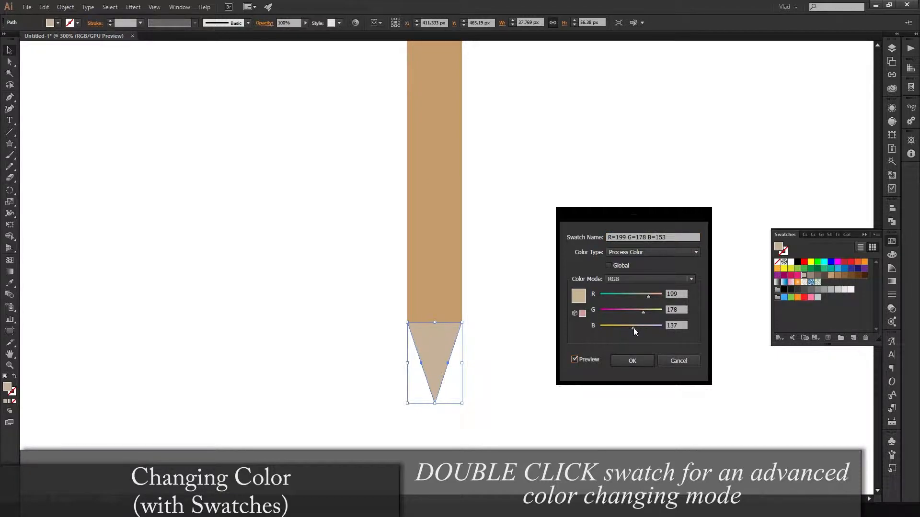
pyautogui.moveTo(623, 329)
pyautogui.mouseDown()
pyautogui.moveTo(646, 326)
pyautogui.moveTo(613, 311)
pyautogui.moveTo(630, 311)
pyautogui.moveTo(622, 295)
pyautogui.mouseUp()
pyautogui.moveTo(623, 295)
pyautogui.mouseDown()
pyautogui.moveTo(651, 295)
pyautogui.moveTo(613, 314)
pyautogui.moveTo(645, 312)
pyautogui.mouseUp()
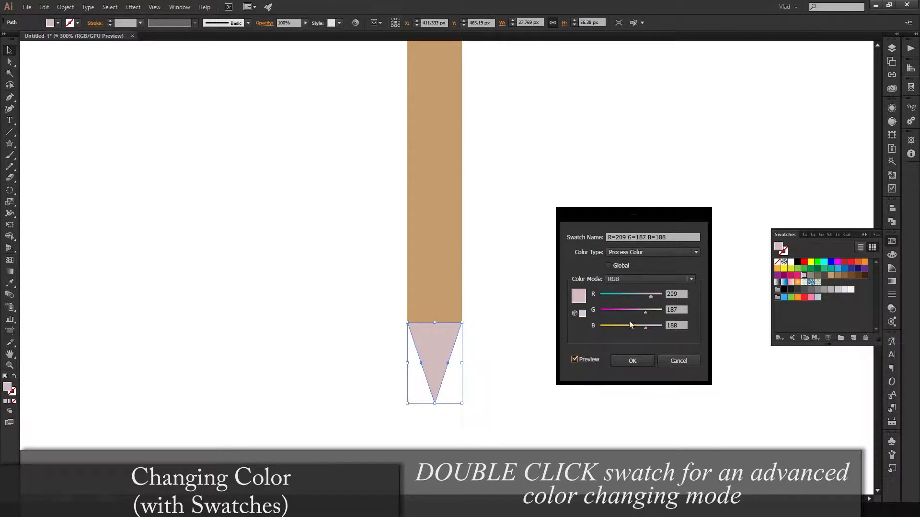
# - Try a red value of 78 in the tip's swatch options, cancel the swatch edit and deselect the tip
pyautogui.click(660, 276)
pyautogui.click(663, 281)
pyautogui.moveTo(647, 295); pyautogui.dragTo(619, 296)
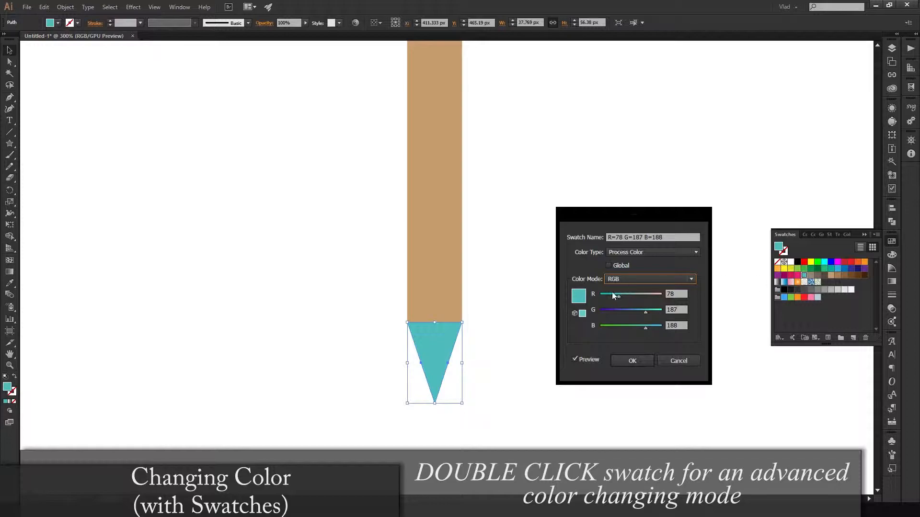
pyautogui.click(654, 279)
pyautogui.click(657, 278)
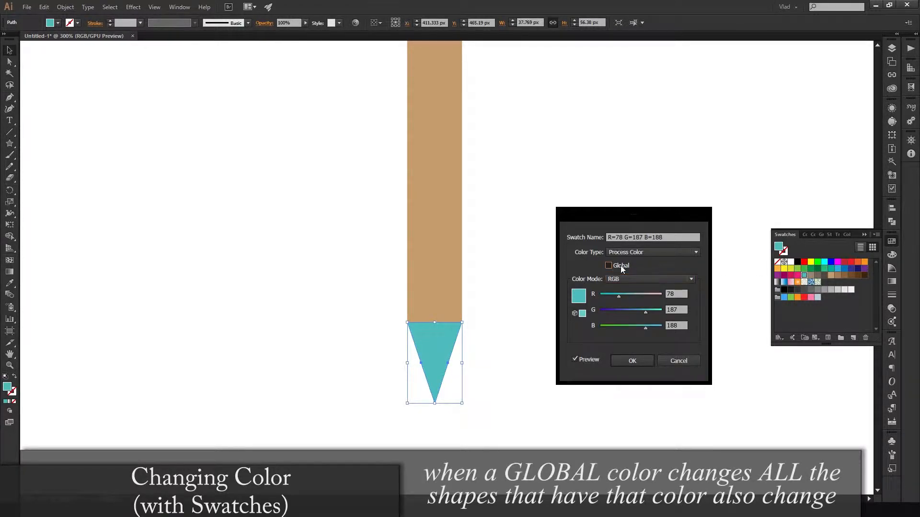
pyautogui.click(621, 267)
pyautogui.click(676, 362)
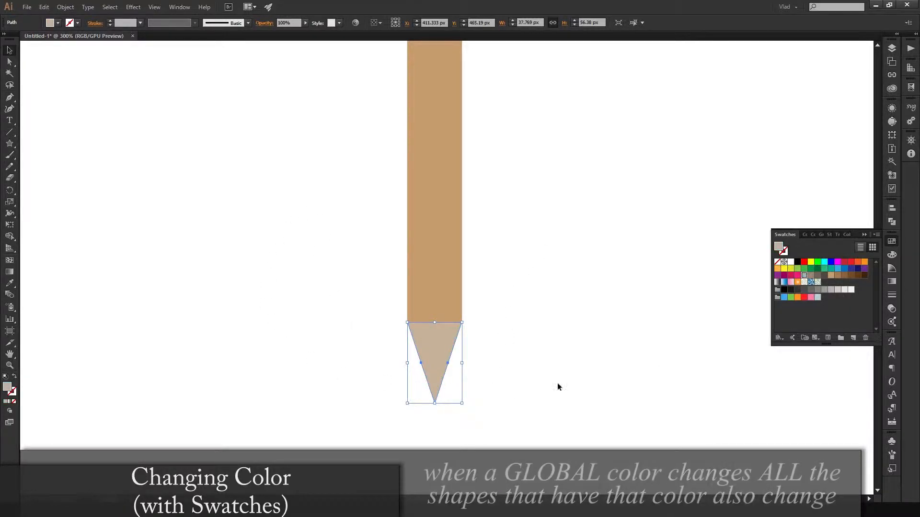
pyautogui.click(596, 348)
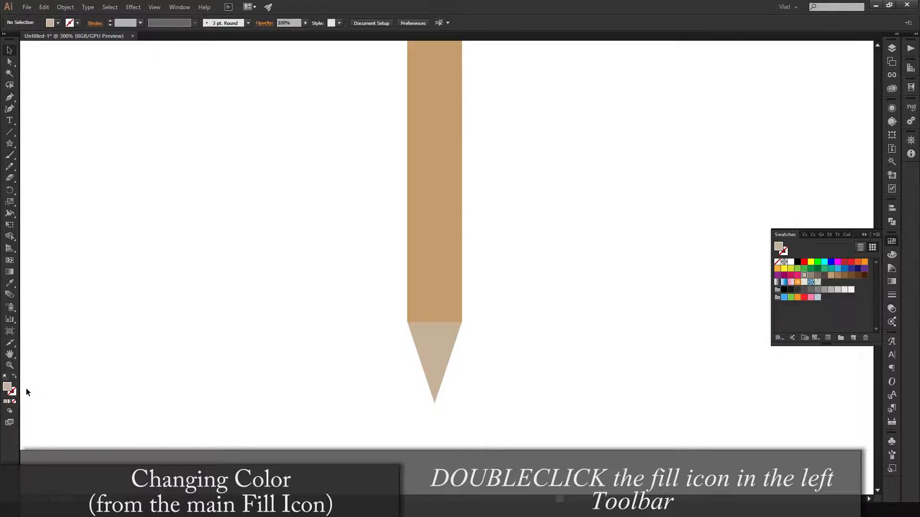
# - Try a hue of 40° for the triangular tip's fill in the colour picker, and cancel the change
pyautogui.click(428, 360)
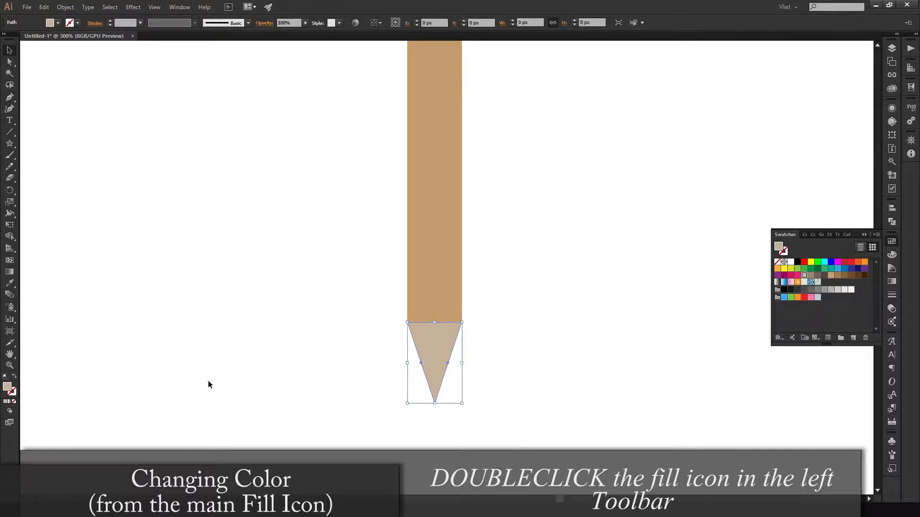
pyautogui.doubleClick(8, 388)
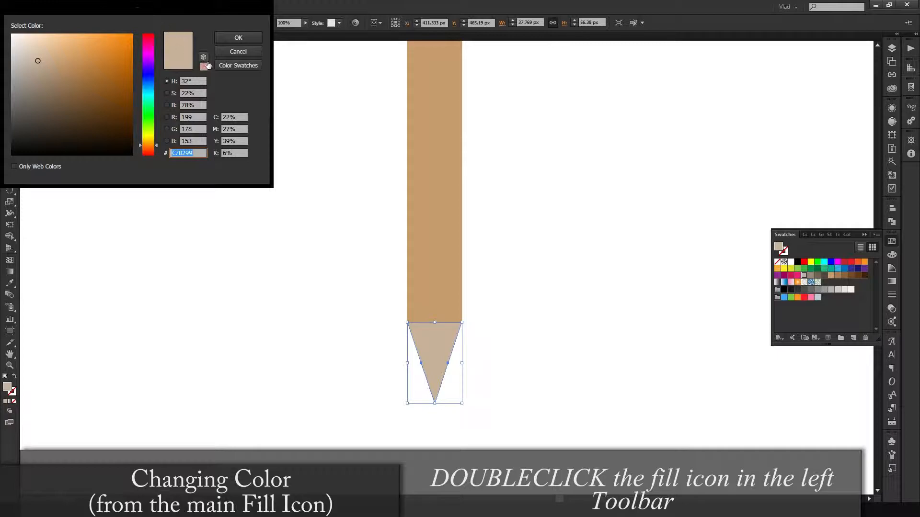
pyautogui.moveTo(175, 13); pyautogui.dragTo(222, 157)
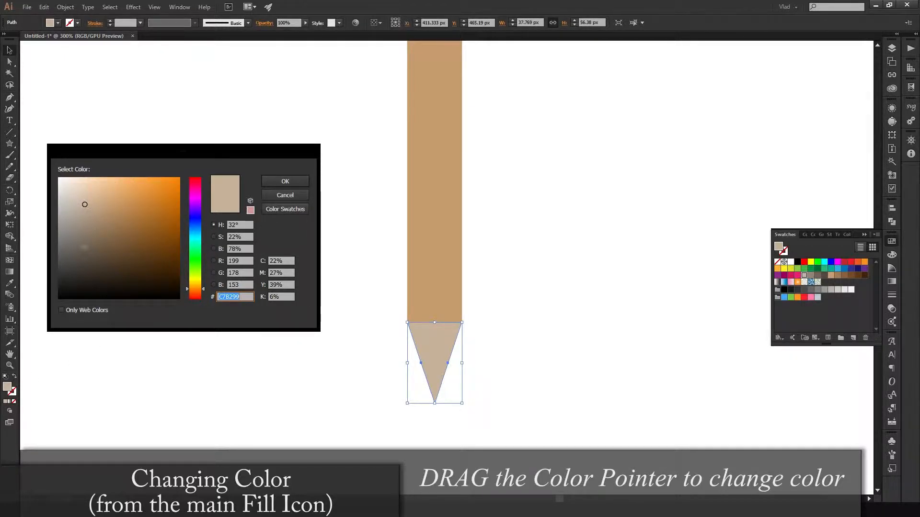
pyautogui.moveTo(199, 289)
pyautogui.mouseDown()
pyautogui.moveTo(201, 255)
pyautogui.moveTo(201, 286)
pyautogui.mouseUp()
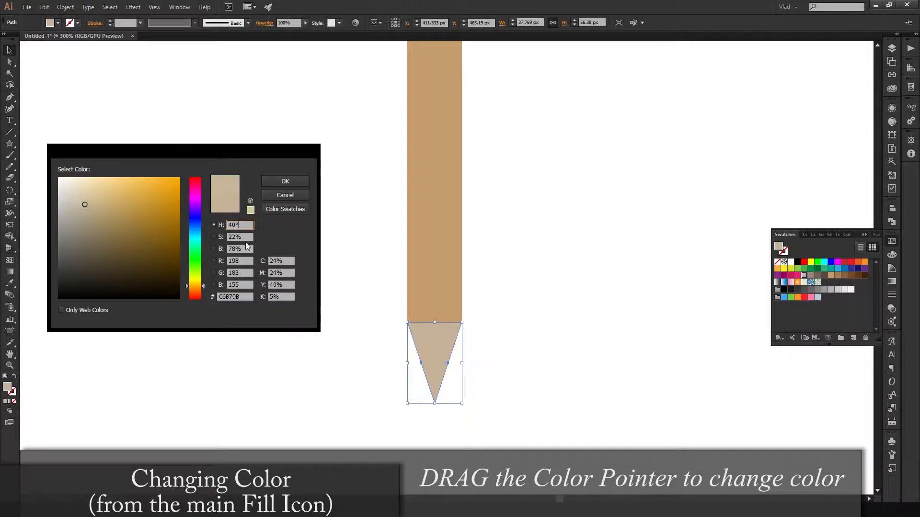
pyautogui.click(282, 284)
pyautogui.press('Tab')
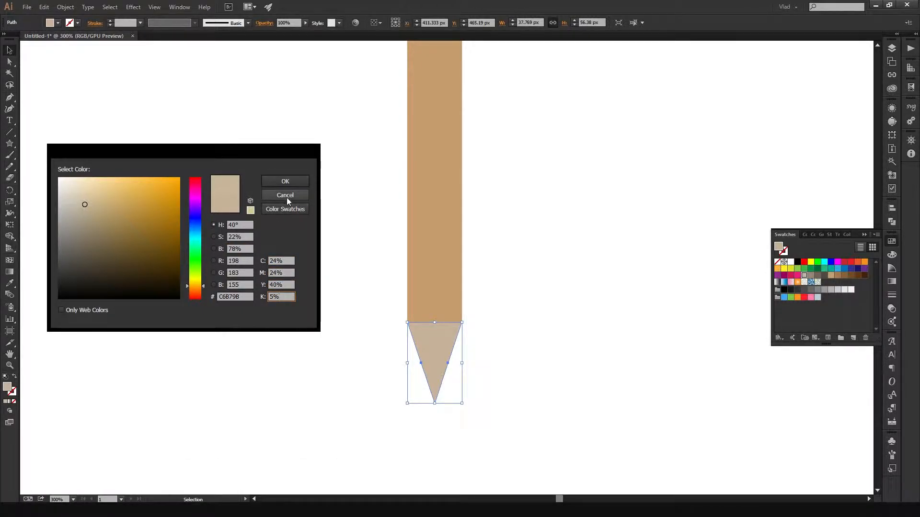
pyautogui.click(286, 196)
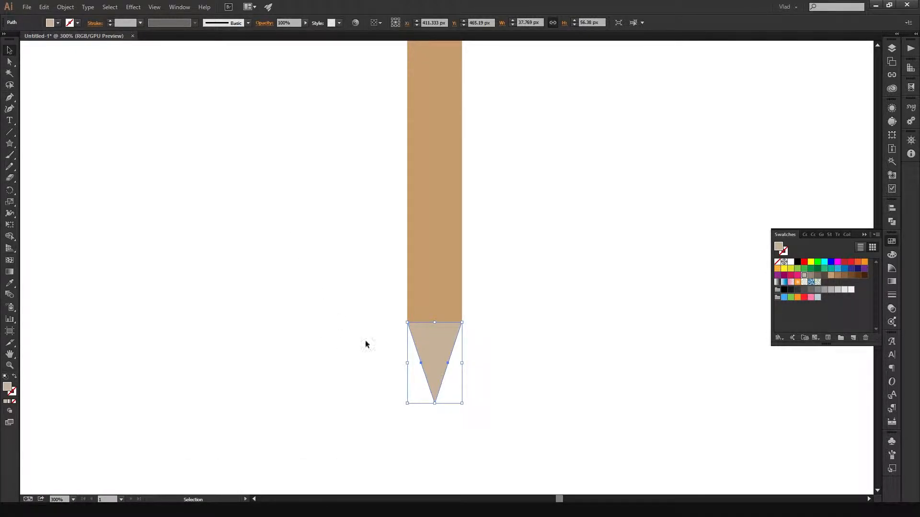
# - Deselect the triangular tip and collapse the Swatches panel
pyautogui.click(565, 300)
pyautogui.scroll(-1, 531, 332)
pyautogui.scroll(1, 531, 332)
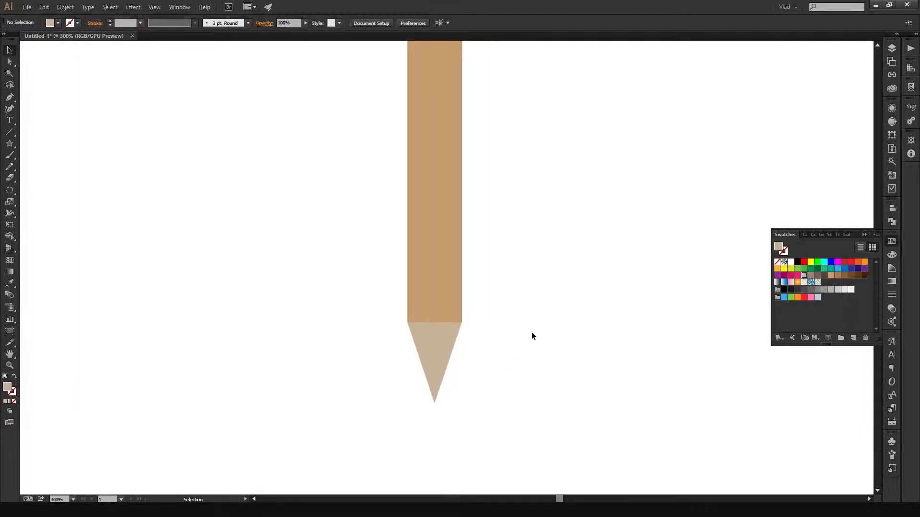
pyautogui.click(867, 233)
pyautogui.click(427, 361)
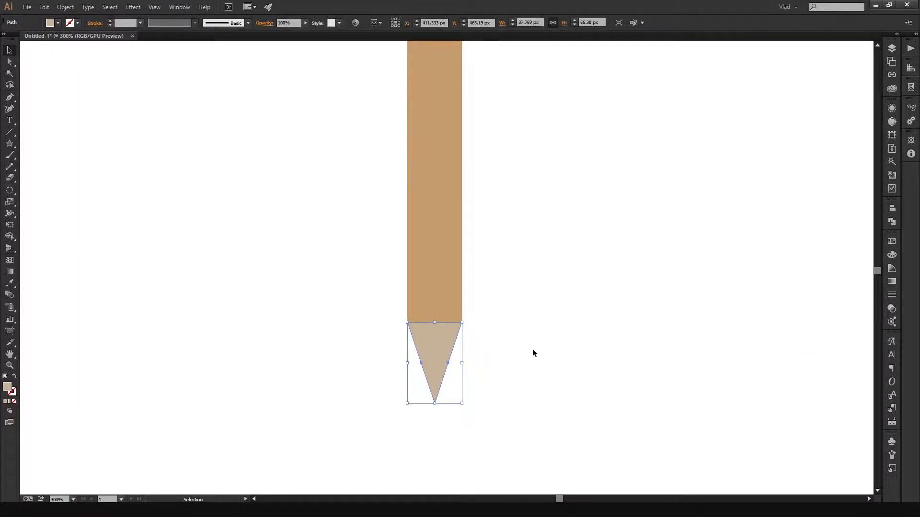
pyautogui.moveTo(527, 347); pyautogui.dragTo(635, 338)
pyautogui.click(632, 339)
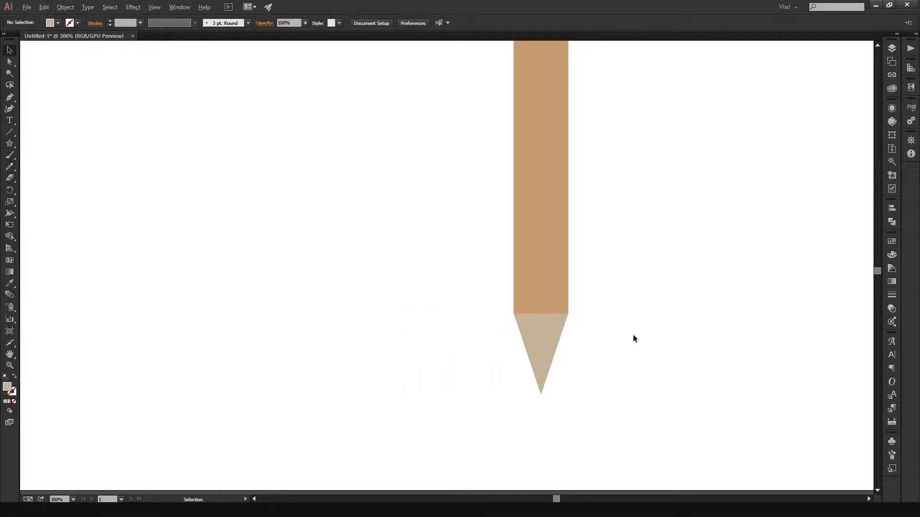
pyautogui.scroll(-3, 633, 338)
pyautogui.scroll(2, 632, 337)
pyautogui.moveTo(633, 337); pyautogui.dragTo(583, 296)
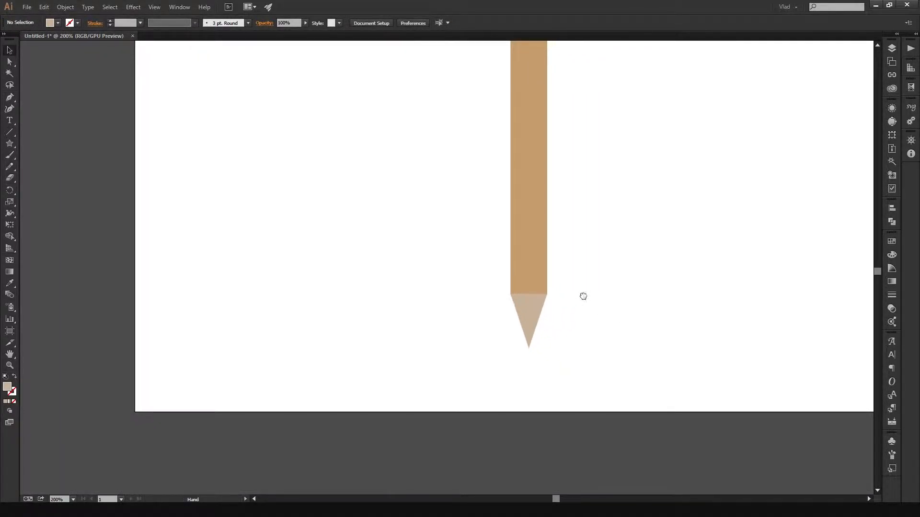
# - Copy and paste the triangular tip, and place the pasted triangle to the right of the pencil
pyautogui.scroll(1, 583, 296)
pyautogui.click(509, 315)
pyautogui.scroll(2, 542, 352)
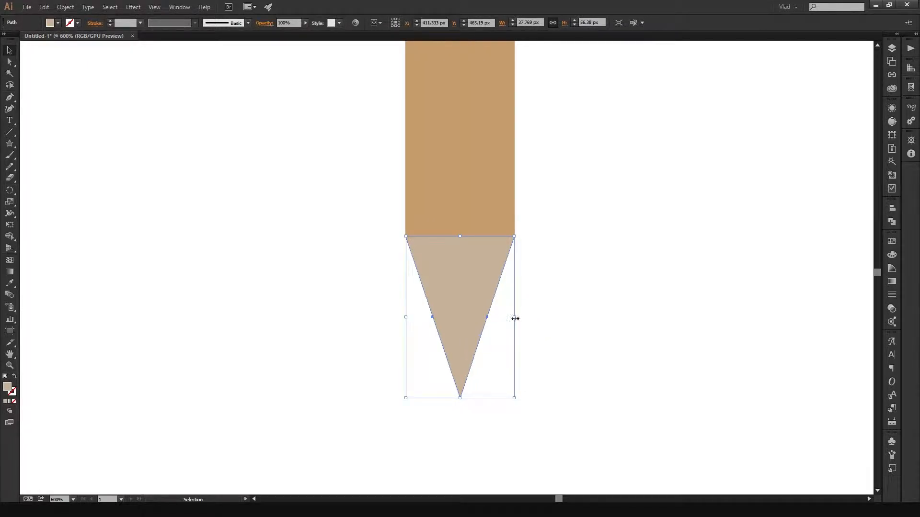
pyautogui.press('a')
pyautogui.press('v')
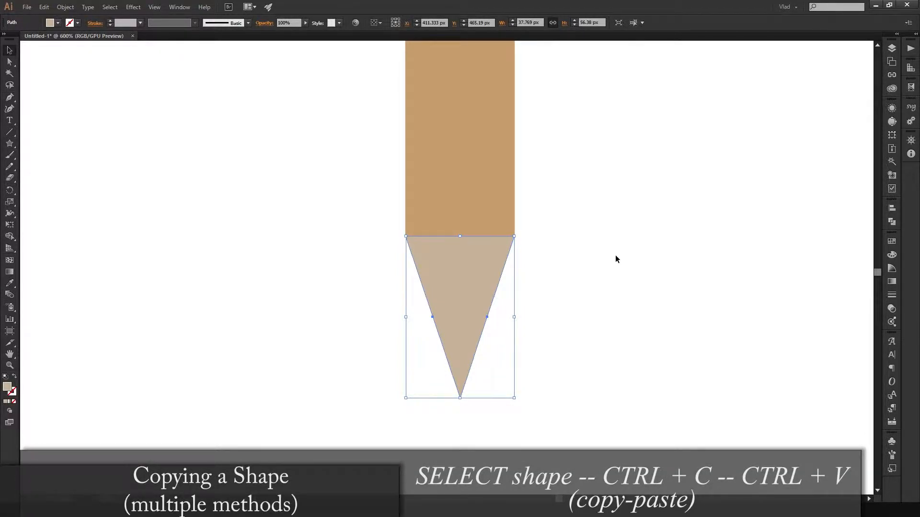
pyautogui.hotkey('ctrl', 'v')
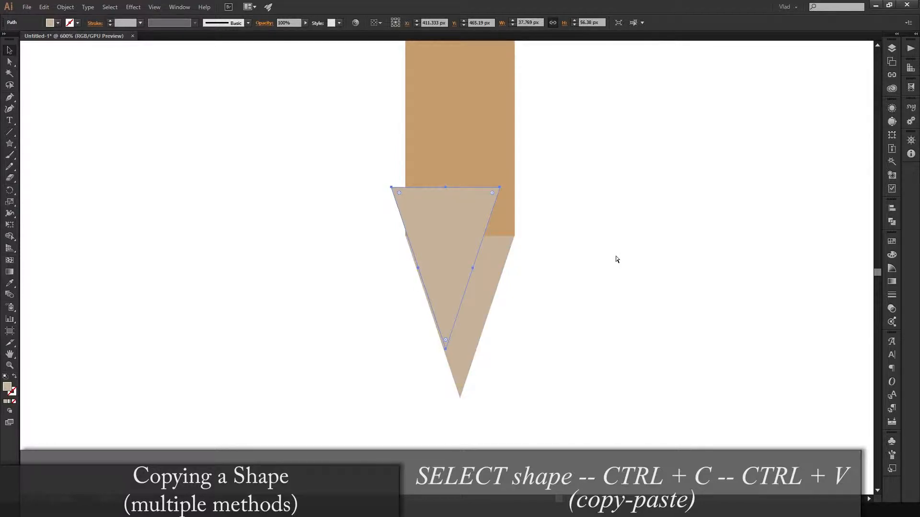
pyautogui.moveTo(475, 216); pyautogui.dragTo(681, 205)
pyautogui.click(749, 314)
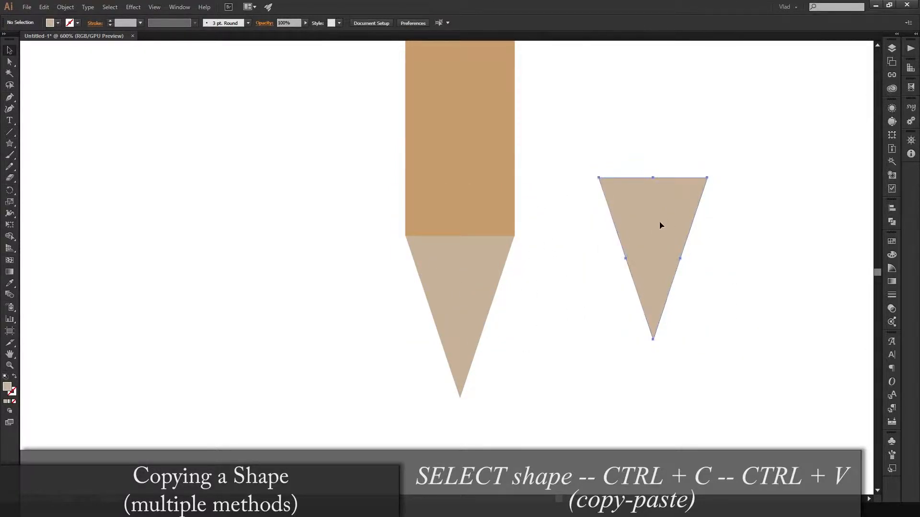
# - Try duplicating the tip to the left of the pencil, undo each duplicate, and delete the pasted triangle on the right
pyautogui.click(651, 219)
pyautogui.click(487, 275)
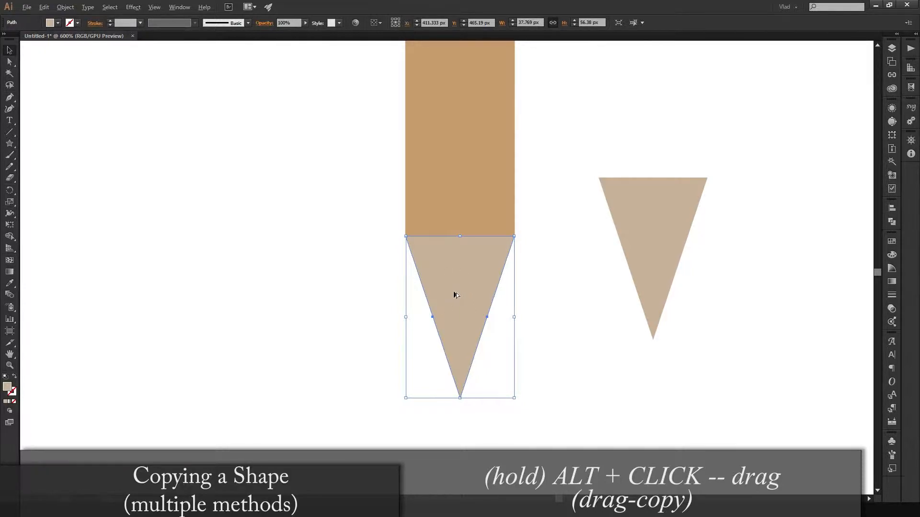
pyautogui.moveTo(468, 292); pyautogui.dragTo(229, 297)
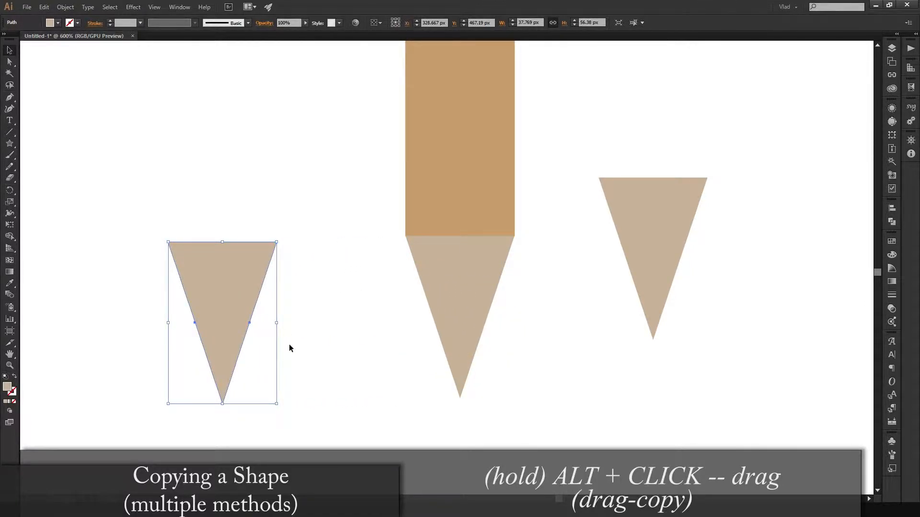
pyautogui.hotkey('ctrl', 'z')
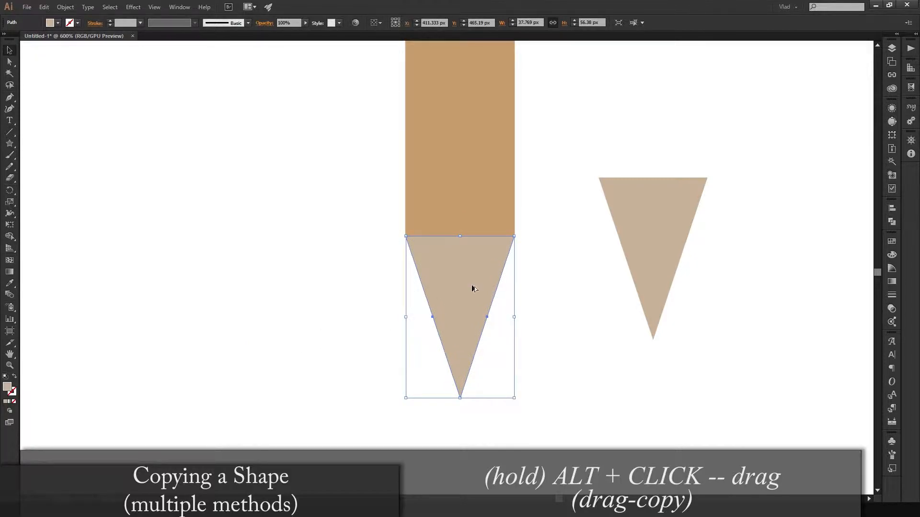
pyautogui.moveTo(474, 286); pyautogui.dragTo(266, 298)
pyautogui.hotkey('ctrl', 'z')
pyautogui.click(636, 238)
pyautogui.press('Delete')
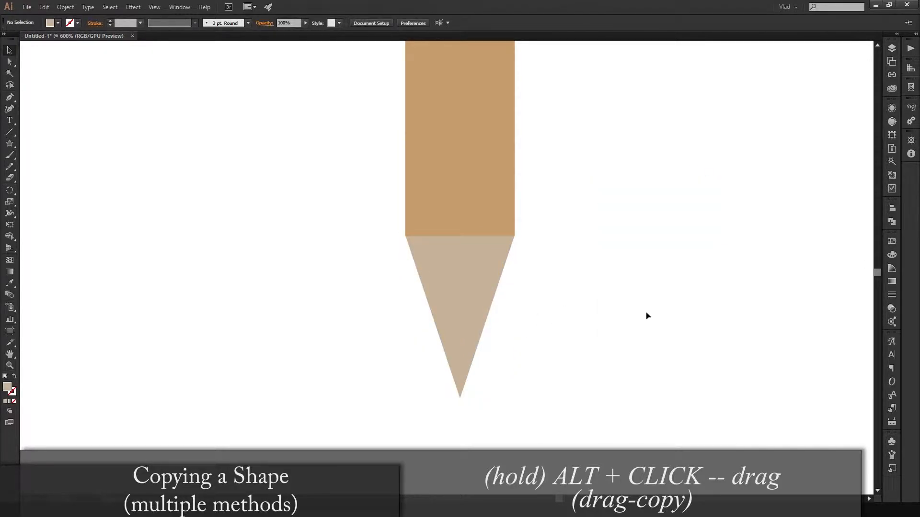
# - Copy the triangular tip and paste it in place directly over the original
pyautogui.click(468, 286)
pyautogui.hotkey('ctrl', 'shift', 'v')
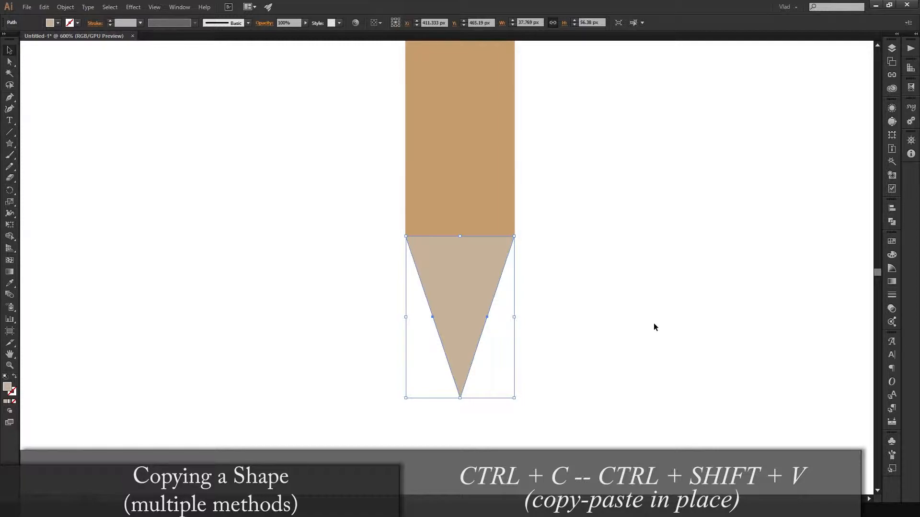
pyautogui.press('a')
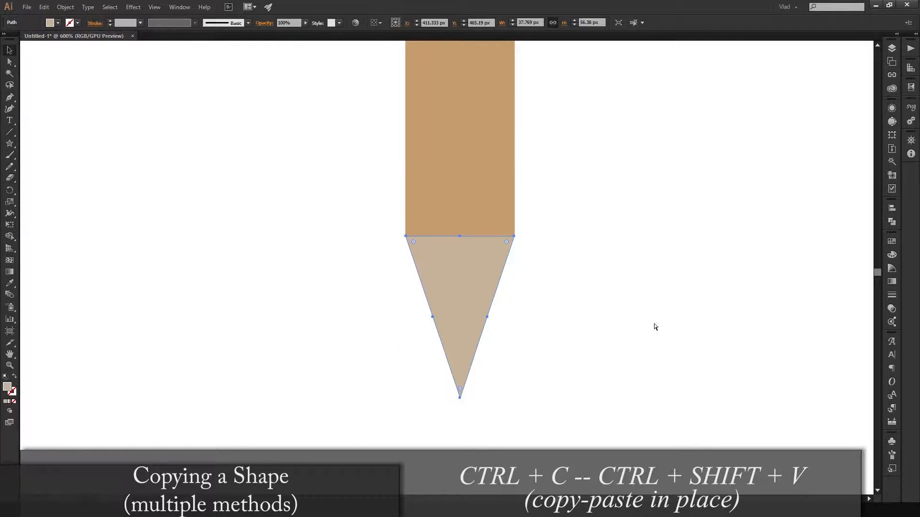
pyautogui.press('v')
pyautogui.click(549, 287)
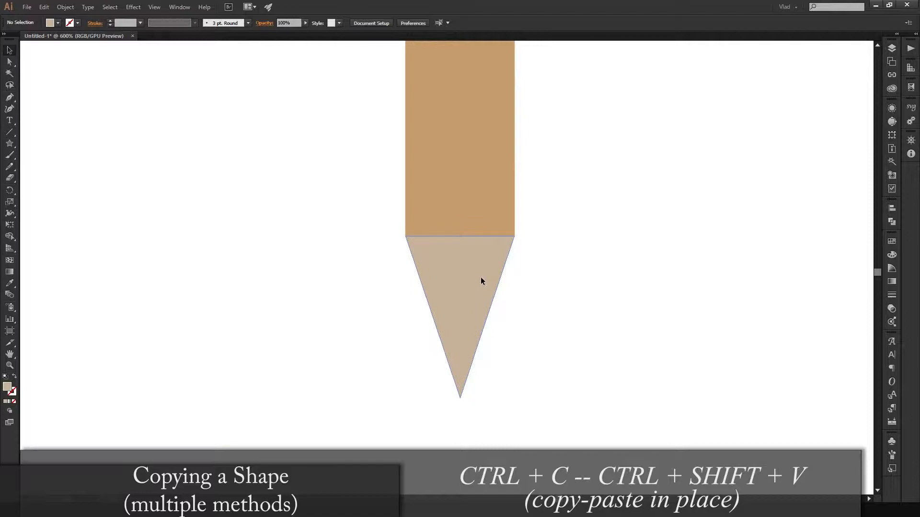
# - Move the pasted tip down and to the right of the original, and undo the move
pyautogui.moveTo(480, 283); pyautogui.dragTo(606, 320)
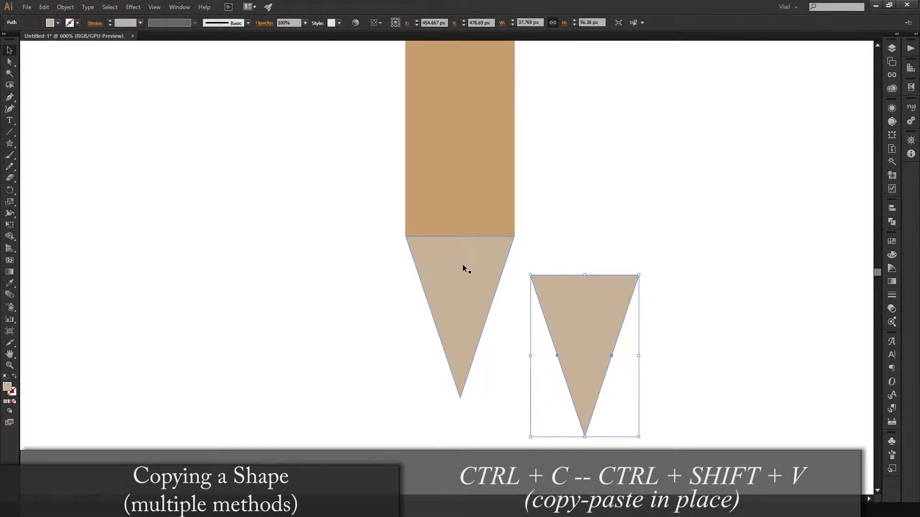
pyautogui.click(462, 266)
pyautogui.click(536, 264)
pyautogui.click(481, 268)
pyautogui.click(583, 259)
pyautogui.click(484, 272)
pyautogui.click(606, 306)
pyautogui.hotkey('ctrl', 'z')
pyautogui.click(507, 265)
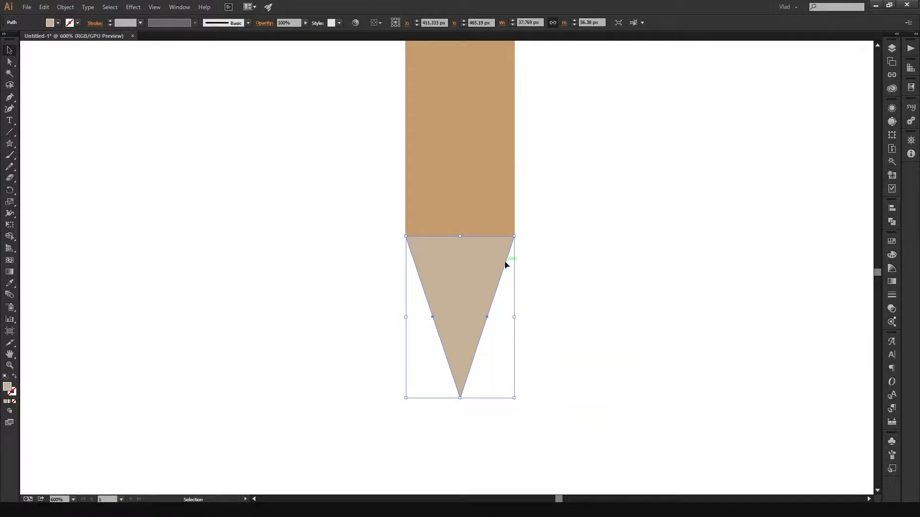
# - Paste another tip copy in front, and move one triangle to each side of the pencil
pyautogui.press('a')
pyautogui.hotkey('ctrl', 'f')
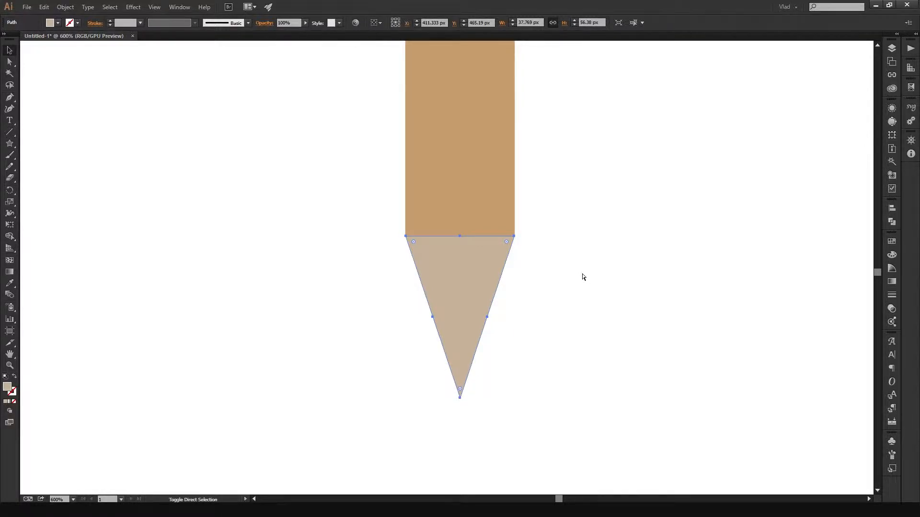
pyautogui.click(546, 265)
pyautogui.moveTo(504, 263); pyautogui.dragTo(691, 261)
pyautogui.moveTo(448, 286); pyautogui.dragTo(272, 342)
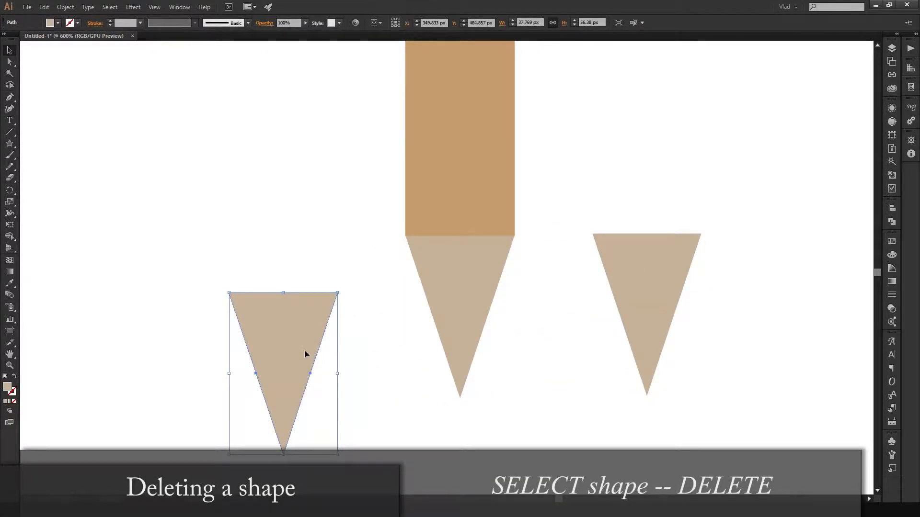
# - Delete the left triangle, undo its deletion and move, and delete the triangle on the right of the pencil
pyautogui.press('Delete')
pyautogui.hotkey('ctrl', 'z')
pyautogui.hotkey('ctrl', 'z')
pyautogui.click(610, 249)
pyautogui.press('Delete')
# - Change the fill of the front triangular tip to dark brown 23190E
pyautogui.click(450, 261)
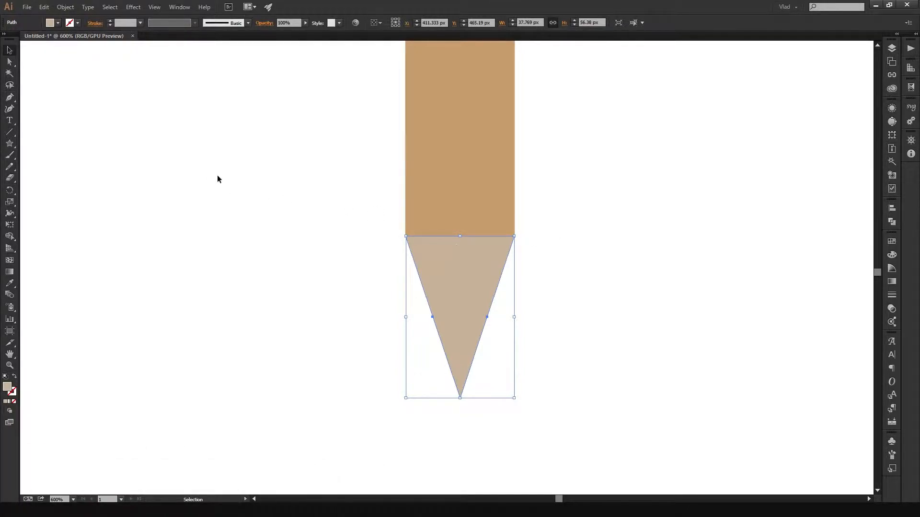
pyautogui.doubleClick(9, 389)
pyautogui.moveTo(114, 261)
pyautogui.mouseDown()
pyautogui.moveTo(86, 287)
pyautogui.moveTo(87, 273)
pyautogui.moveTo(134, 273)
pyautogui.moveTo(131, 283)
pyautogui.mouseUp()
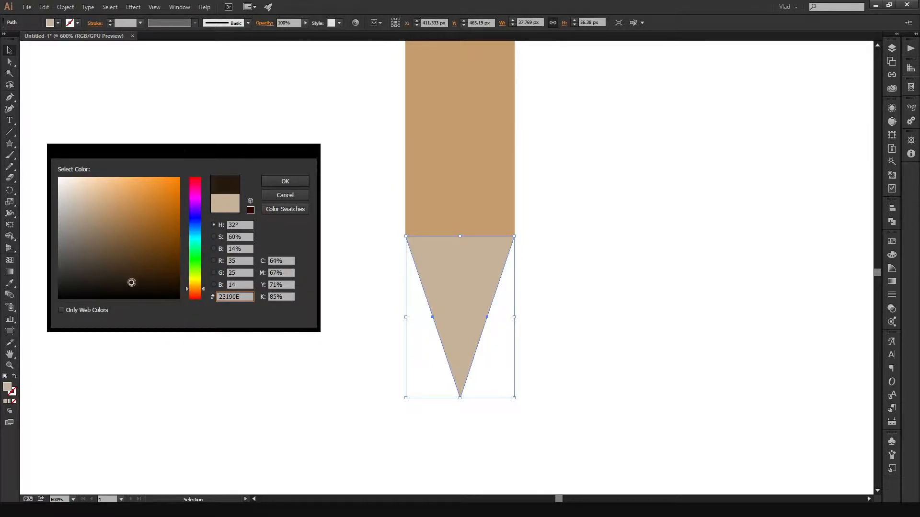
pyautogui.click(270, 183)
pyautogui.click(307, 233)
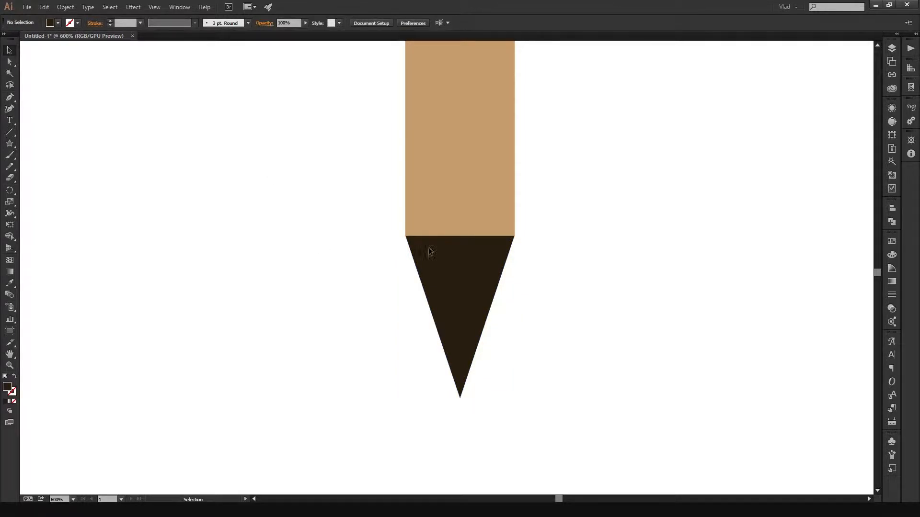
# - Scale the dark triangle down towards its lower point, keeping proportions, to about 18 by 27 px
pyautogui.click(465, 257)
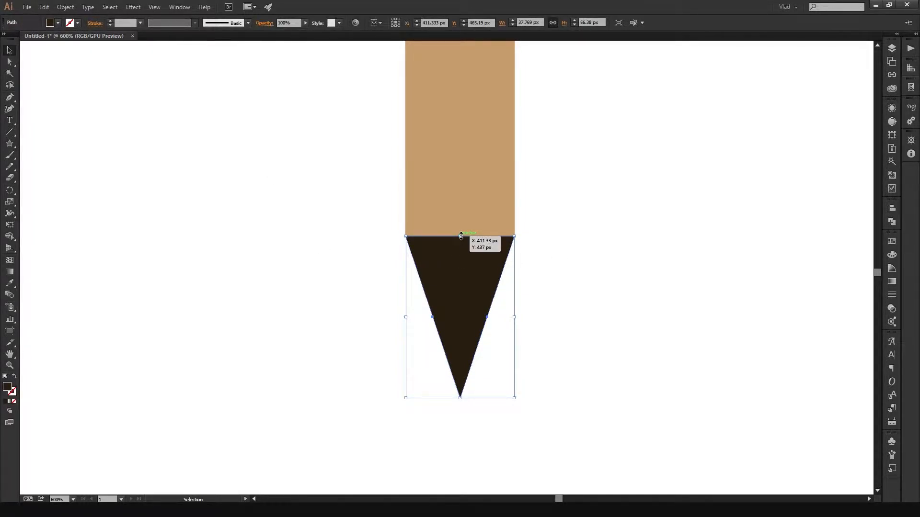
pyautogui.scroll(1, 519, 247)
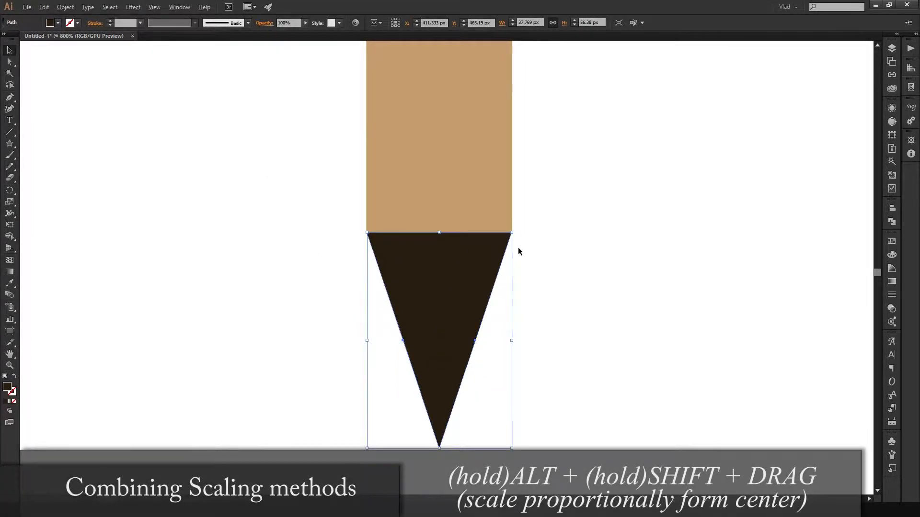
pyautogui.moveTo(436, 237); pyautogui.dragTo(439, 345)
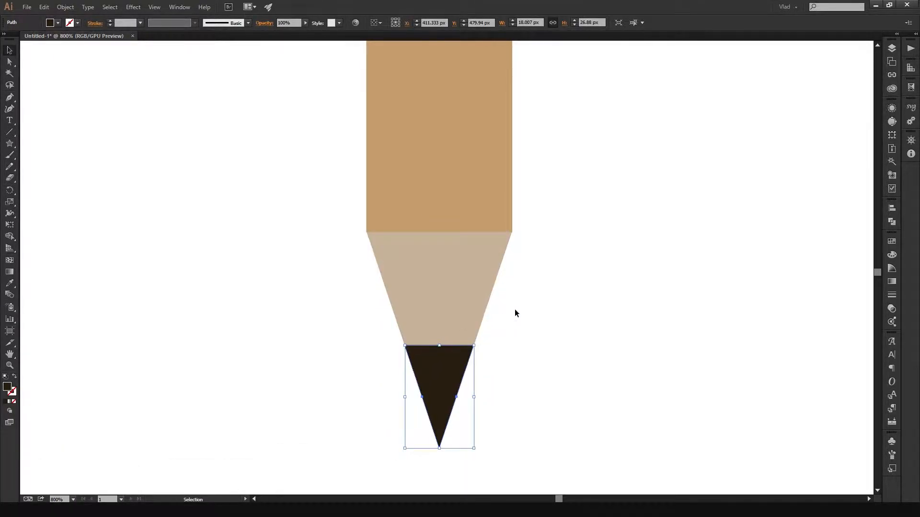
pyautogui.click(545, 399)
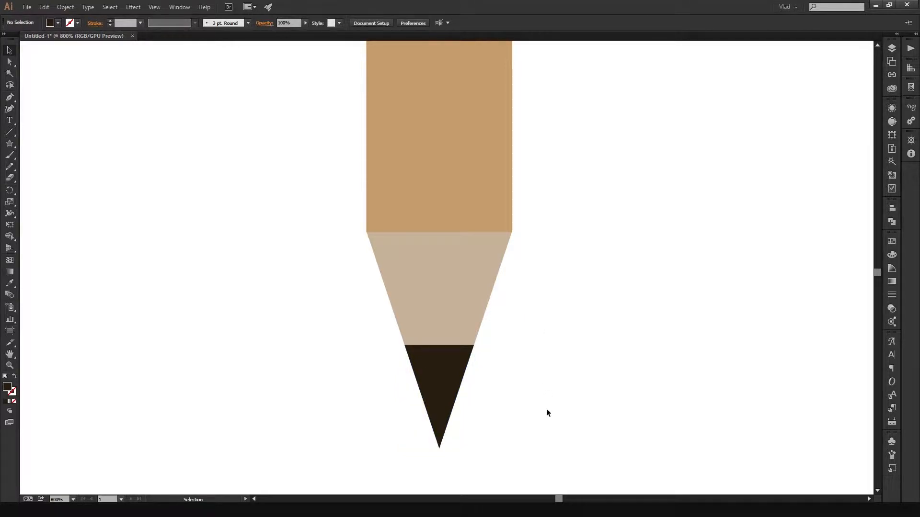
pyautogui.click(452, 363)
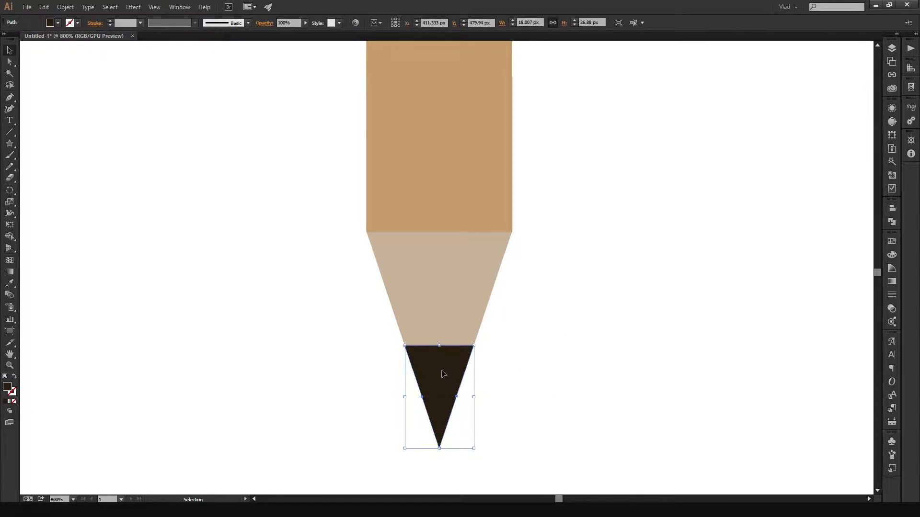
pyautogui.moveTo(476, 397)
pyautogui.mouseDown()
pyautogui.moveTo(605, 394)
pyautogui.moveTo(484, 408)
pyautogui.mouseUp()
pyautogui.press('a')
pyautogui.hotkey('ctrl', 'z')
pyautogui.press('v')
# - Shrink the dark lead triangle proportionally towards its point, to about 10 by 15 px
pyautogui.scroll(2, 476, 375)
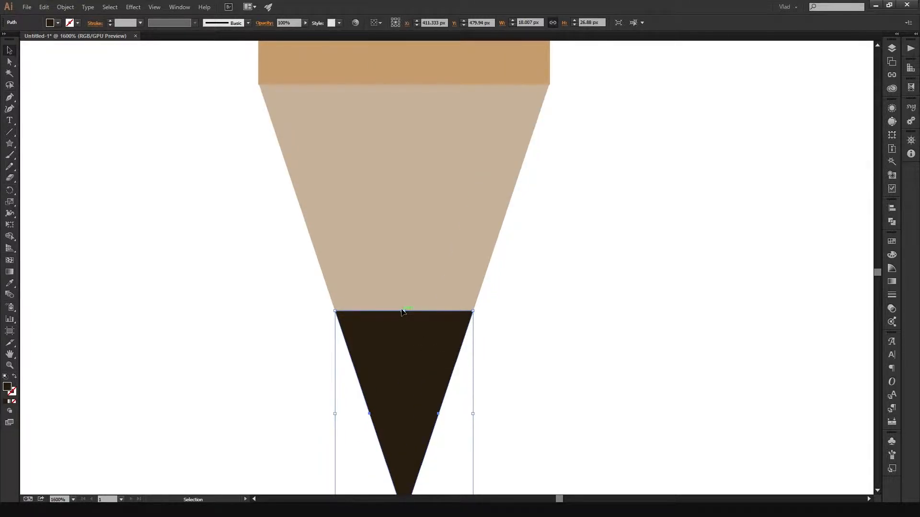
pyautogui.moveTo(405, 312); pyautogui.dragTo(403, 405)
pyautogui.scroll(-5, 489, 388)
pyautogui.scroll(1, 544, 381)
pyautogui.scroll(1, 545, 381)
pyautogui.click(525, 382)
pyautogui.scroll(2, 515, 380)
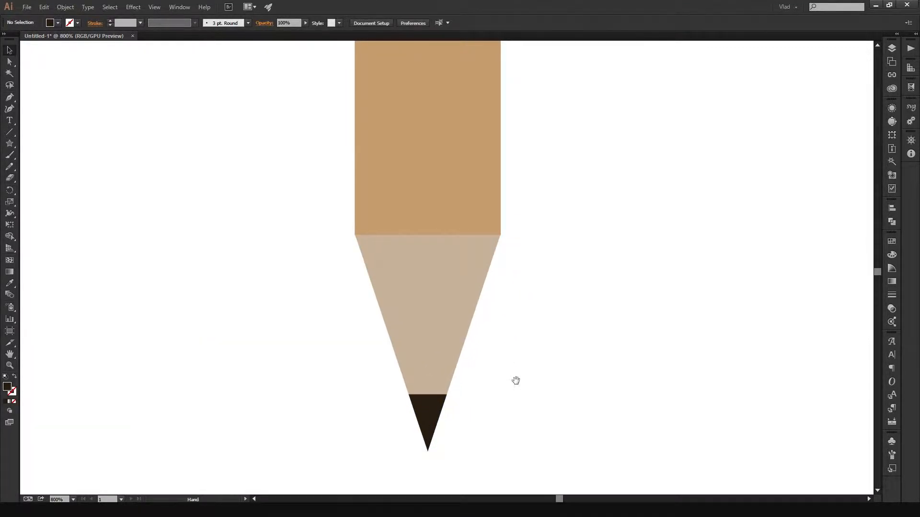
pyautogui.scroll(1, 505, 349)
pyautogui.click(467, 348)
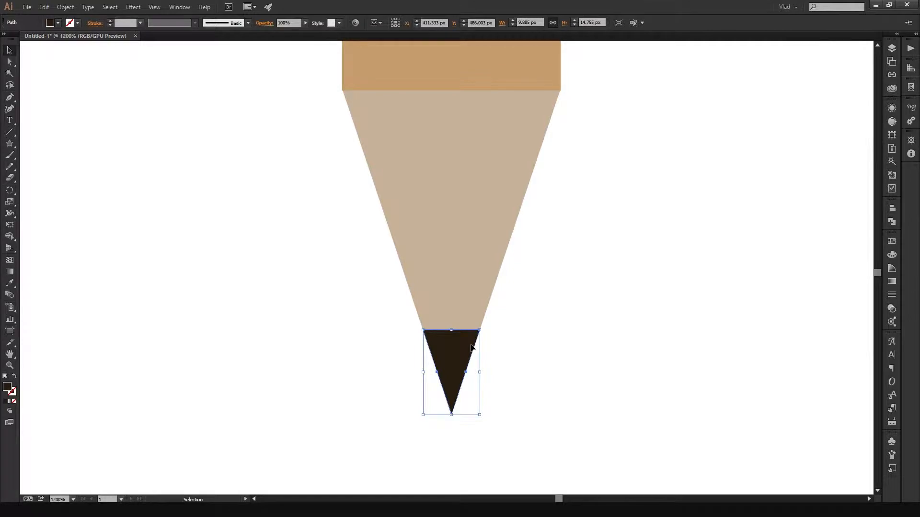
pyautogui.scroll(1, 467, 349)
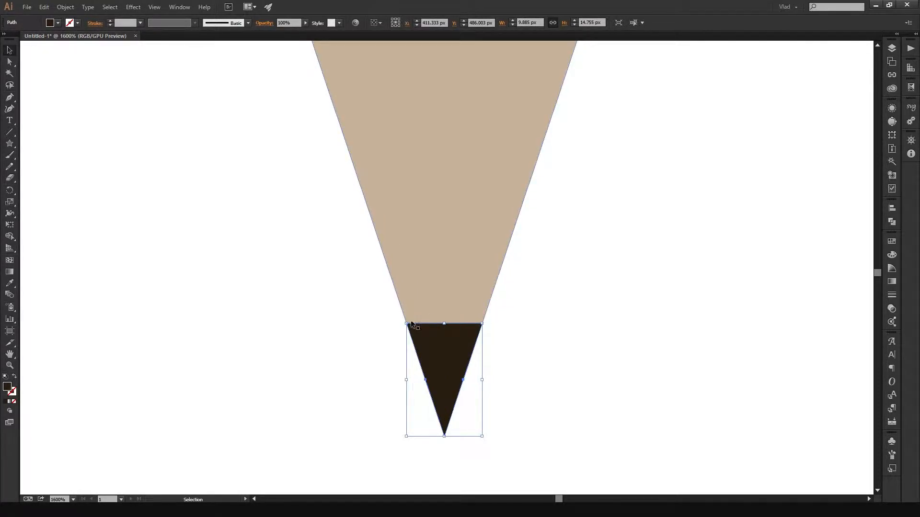
pyautogui.click(553, 361)
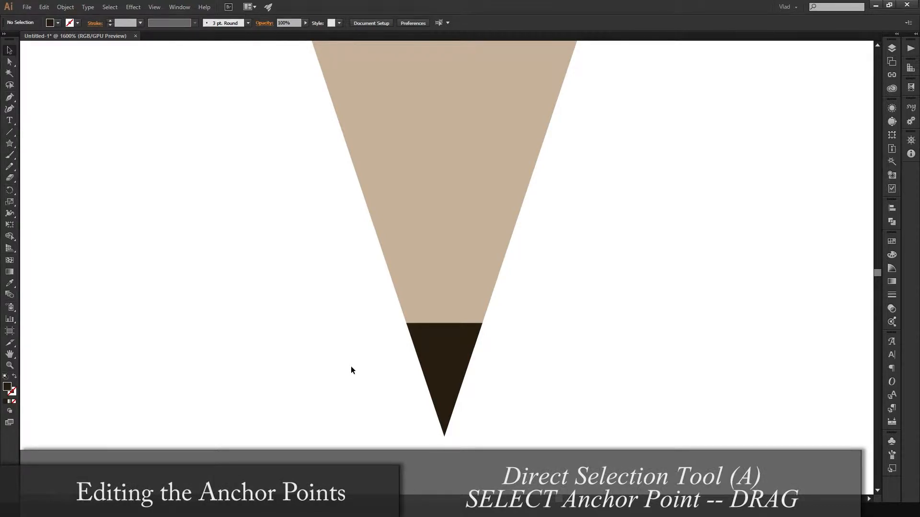
# - Select the dark lead's path with the Direct Selection tool and bring its upper edge into close view
pyautogui.press('a')
pyautogui.click(14, 63)
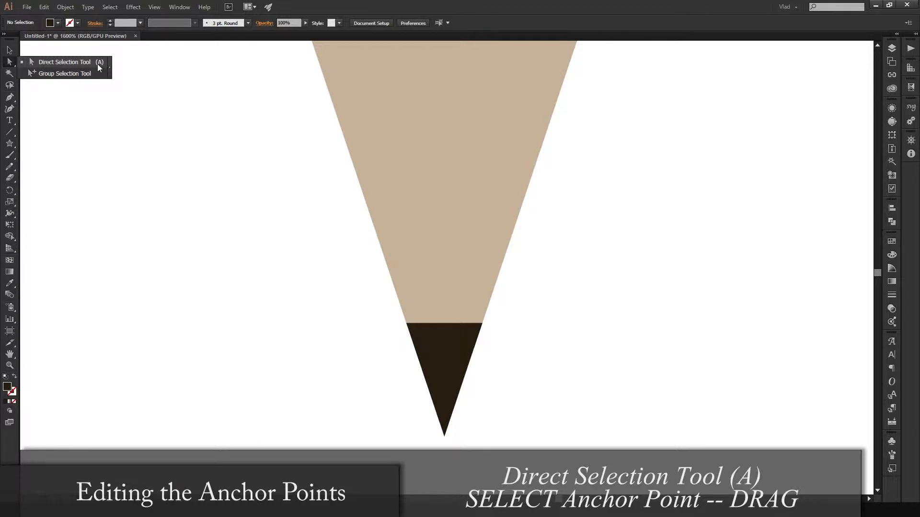
pyautogui.click(13, 63)
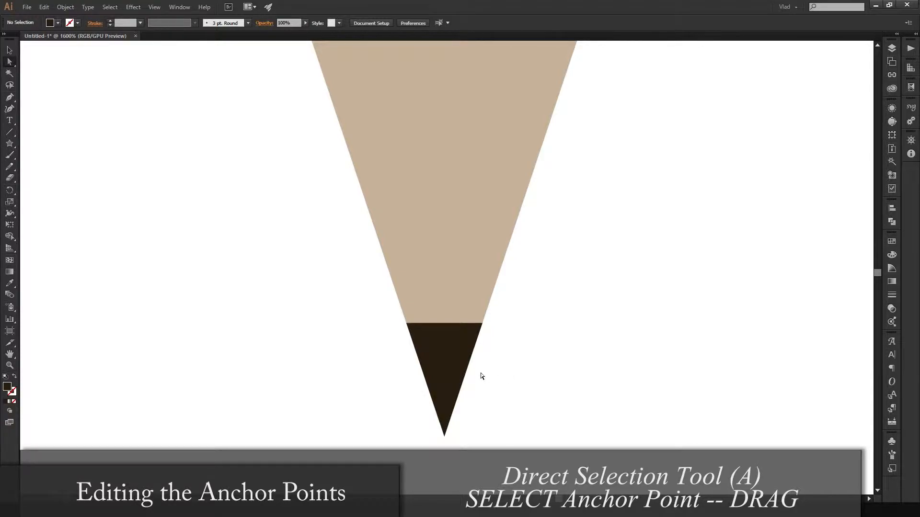
pyautogui.click(450, 331)
pyautogui.scroll(3, 457, 339)
pyautogui.moveTo(456, 341); pyautogui.dragTo(468, 206)
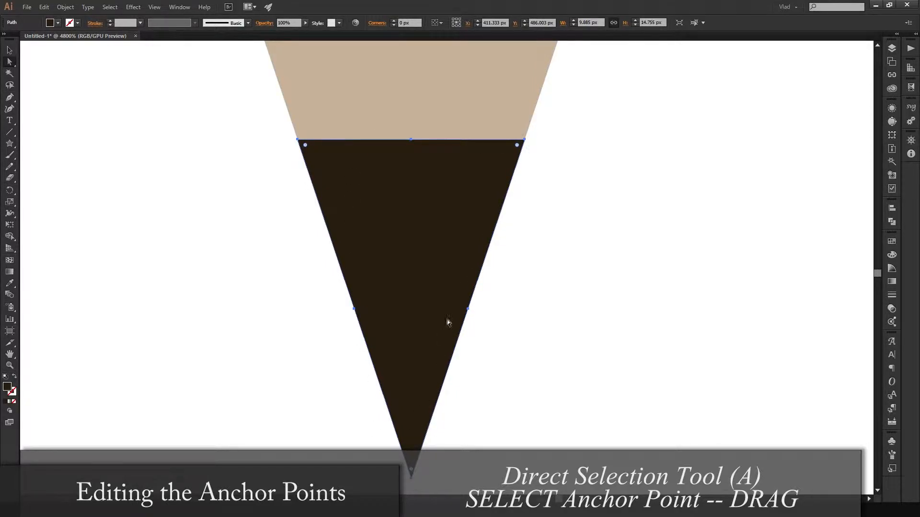
pyautogui.click(412, 140)
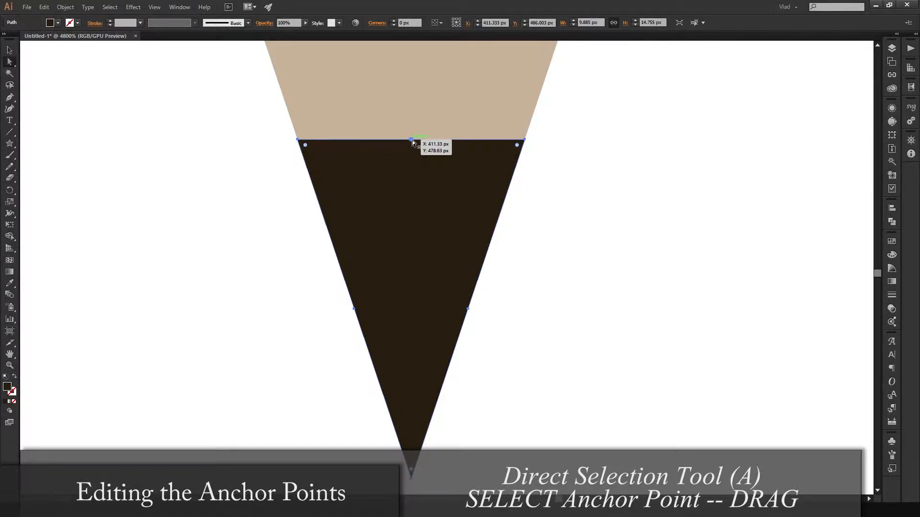
pyautogui.click(473, 106)
pyautogui.click(425, 186)
pyautogui.click(470, 92)
pyautogui.click(430, 185)
pyautogui.click(446, 108)
pyautogui.click(407, 199)
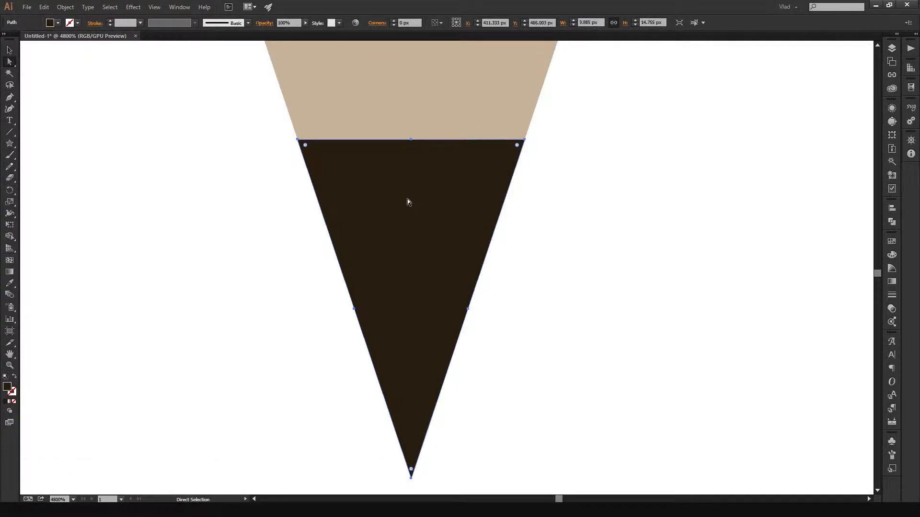
# - Move the middle anchor point of the lead's upper edge straight up by about 0.8 px to form a peak
pyautogui.click(411, 140)
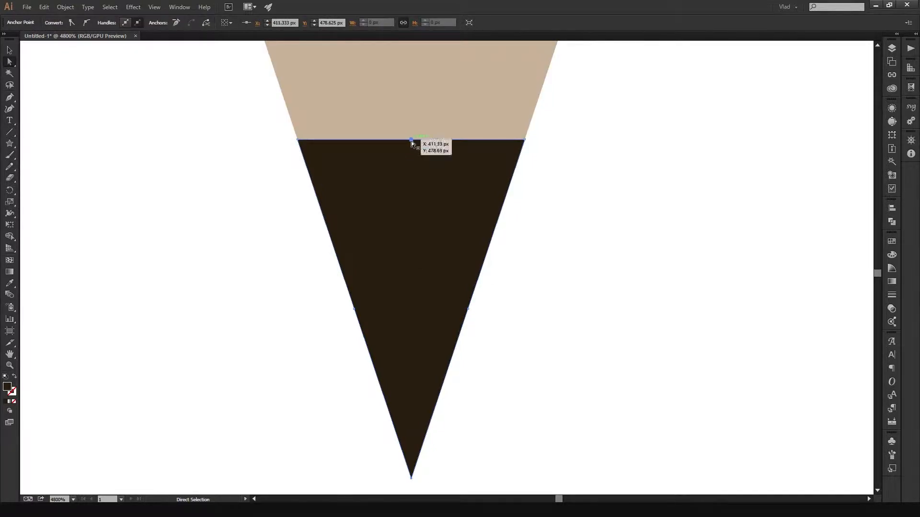
pyautogui.keyDown('alt'); pyautogui.scroll(1, 312, 164); pyautogui.keyUp('alt')
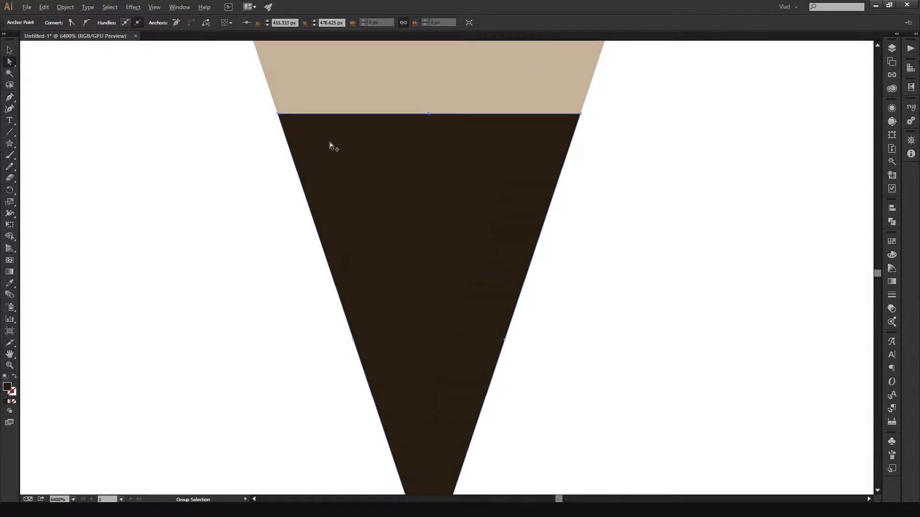
pyautogui.moveTo(345, 137); pyautogui.dragTo(367, 229)
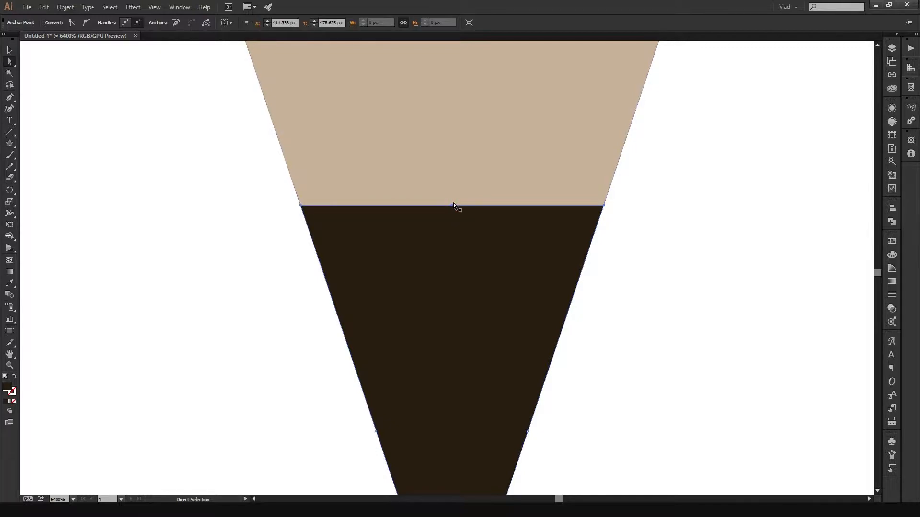
pyautogui.moveTo(453, 205); pyautogui.dragTo(452, 181)
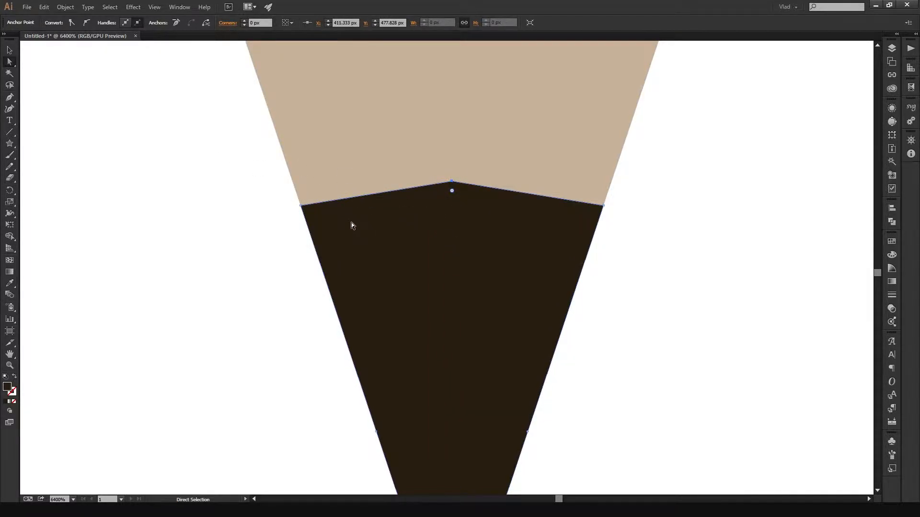
# - Convert the lead's peak anchor into a smooth point with horizontal handles using the Anchor Point tool, and deselect the lead
pyautogui.click(9, 98)
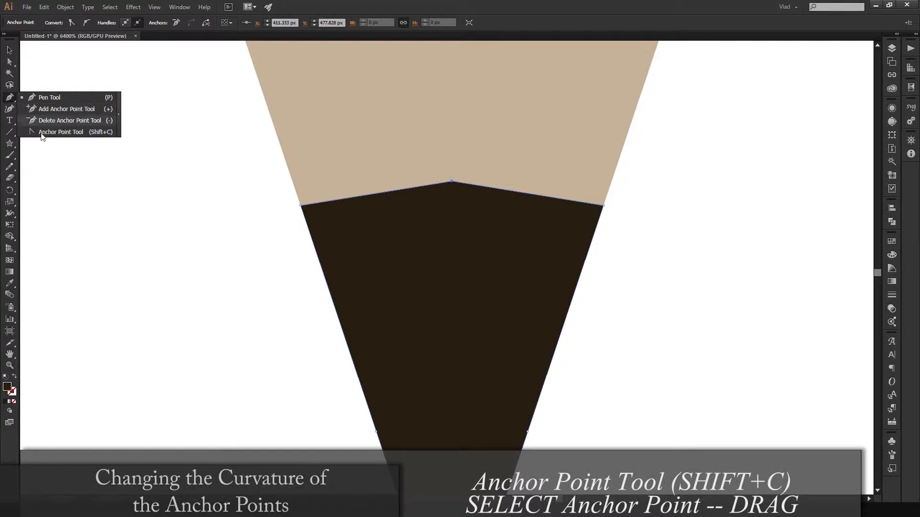
pyautogui.click(77, 132)
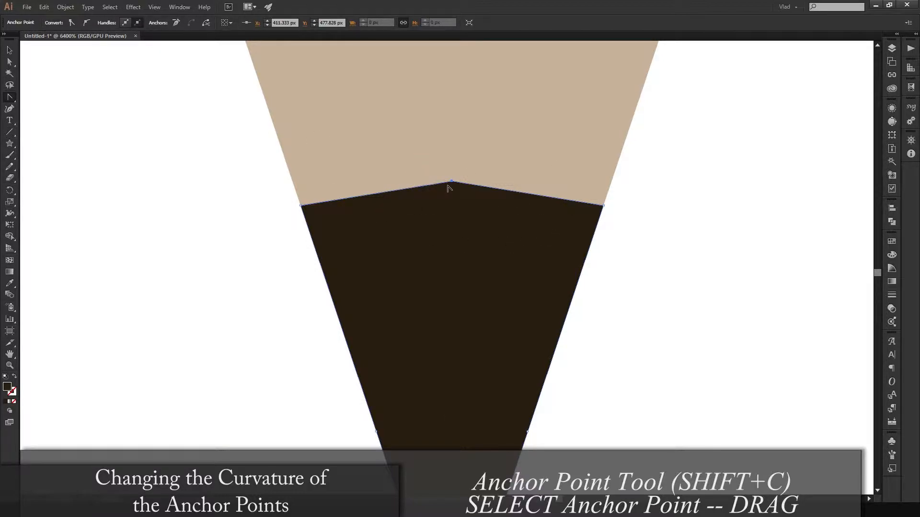
pyautogui.moveTo(452, 182); pyautogui.dragTo(509, 180)
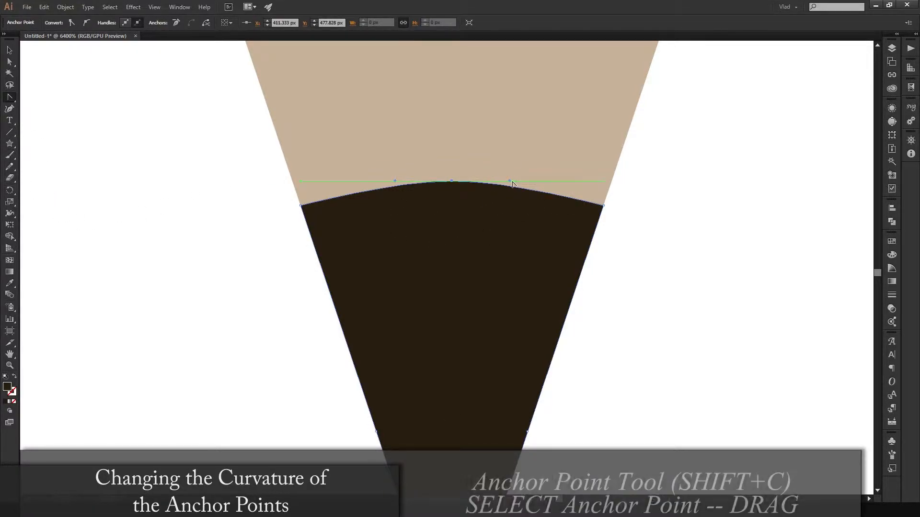
pyautogui.moveTo(513, 183); pyautogui.dragTo(519, 183)
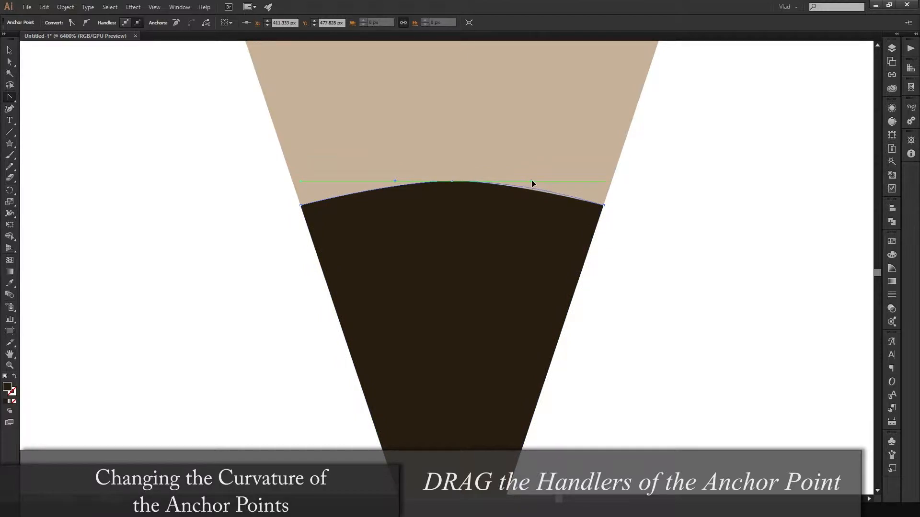
pyautogui.hotkey('ctrl', 'z')
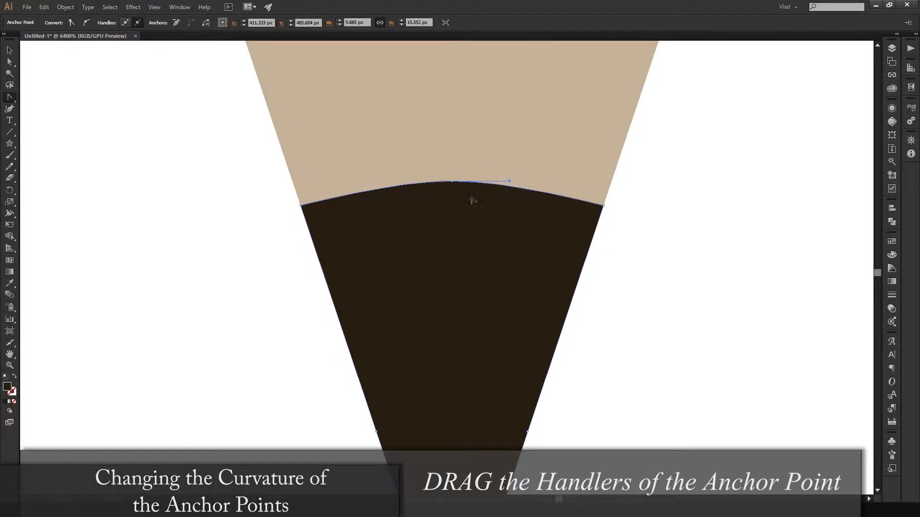
pyautogui.press('v')
pyautogui.press('a')
pyautogui.click(706, 202)
pyautogui.scroll(-3, 706, 203)
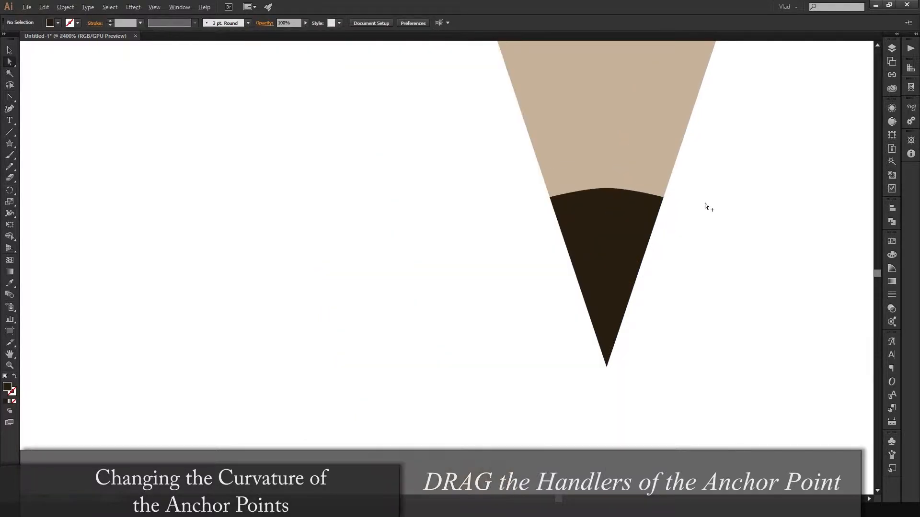
# - Raise the smooth anchor at the top of the lead by about 0.3 px
pyautogui.scroll(1, 706, 208)
pyautogui.scroll(2, 585, 183)
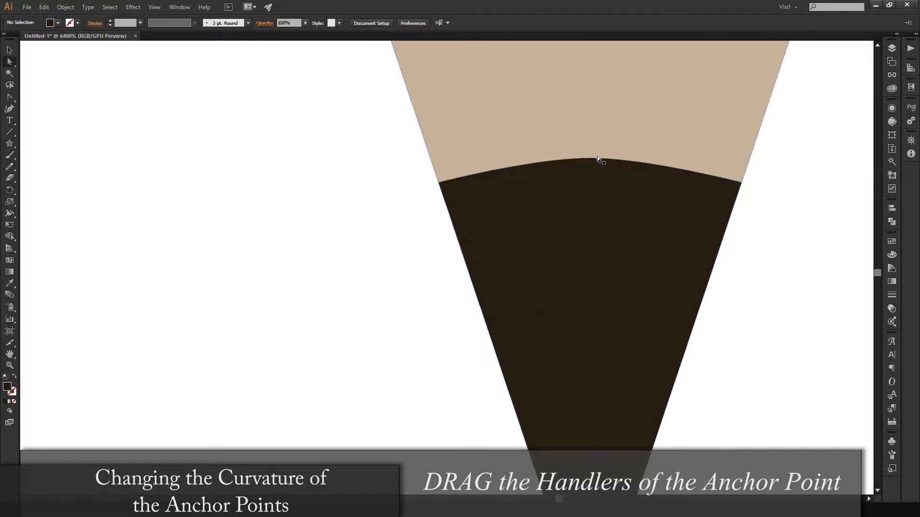
pyautogui.click(591, 157)
pyautogui.click(590, 158)
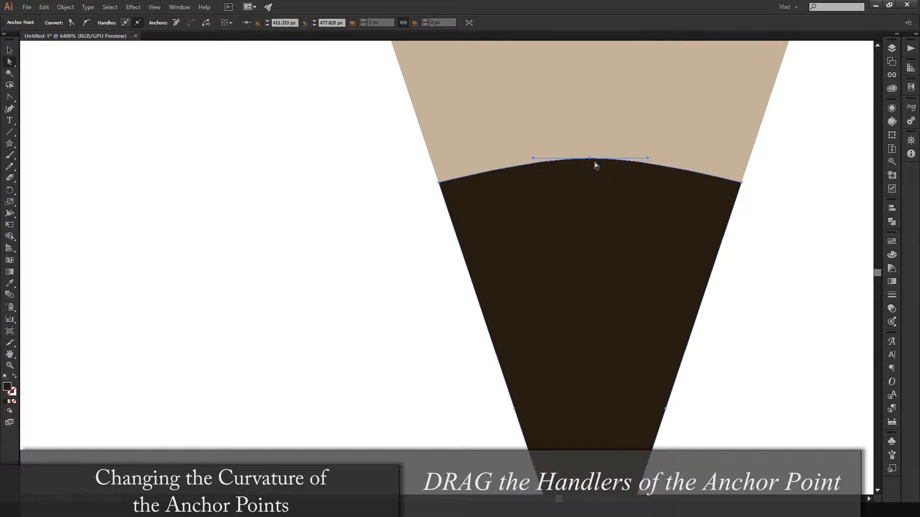
pyautogui.moveTo(592, 160); pyautogui.dragTo(593, 151)
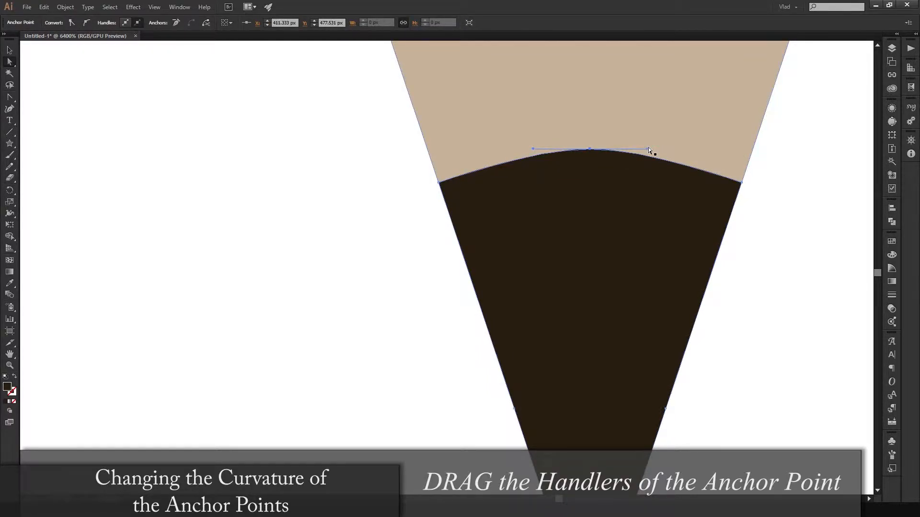
# - Try lengthening the right handle of the lead's top anchor twice, undoing each change
pyautogui.moveTo(649, 149); pyautogui.dragTo(659, 150)
pyautogui.hotkey('ctrl', 'z')
pyautogui.moveTo(648, 149); pyautogui.dragTo(743, 148)
pyautogui.hotkey('ctrl', 'z')
# - Lengthen the left and right handles of the lead's top anchor slightly to round the curve, and deselect the lead
pyautogui.moveTo(533, 148); pyautogui.dragTo(514, 149)
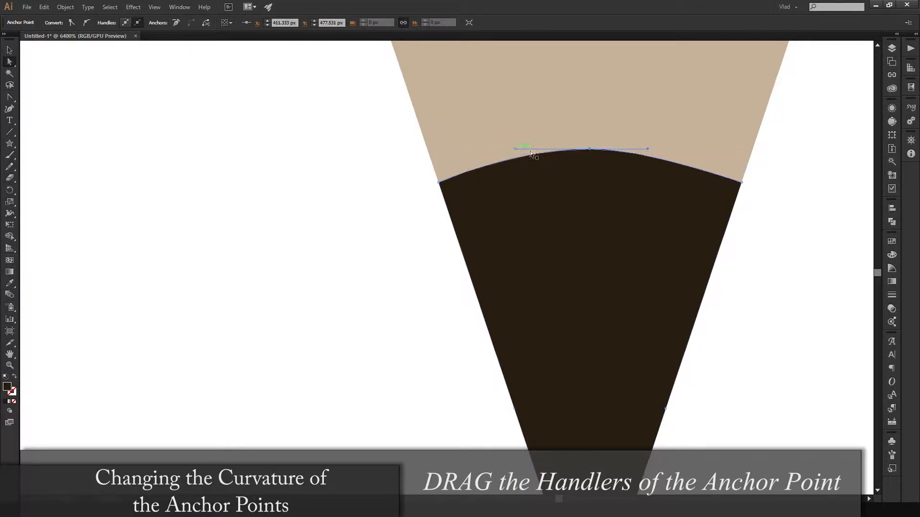
pyautogui.moveTo(647, 149); pyautogui.dragTo(664, 149)
pyautogui.click(819, 200)
pyautogui.scroll(-4, 807, 201)
pyautogui.moveTo(808, 186)
pyautogui.mouseDown()
pyautogui.moveTo(426, 243)
pyautogui.moveTo(385, 283)
pyautogui.mouseUp()
pyautogui.scroll(-3, 477, 257)
pyautogui.moveTo(529, 216)
pyautogui.mouseDown()
pyautogui.moveTo(516, 277)
pyautogui.moveTo(517, 260)
pyautogui.mouseUp()
# - Draw a diagonal line about 42 px wide and 85 px high, sloping down to the right, beside the pencil's left side
pyautogui.click(9, 132)
pyautogui.moveTo(241, 180); pyautogui.dragTo(358, 419)
pyautogui.press('v')
pyautogui.click(241, 310)
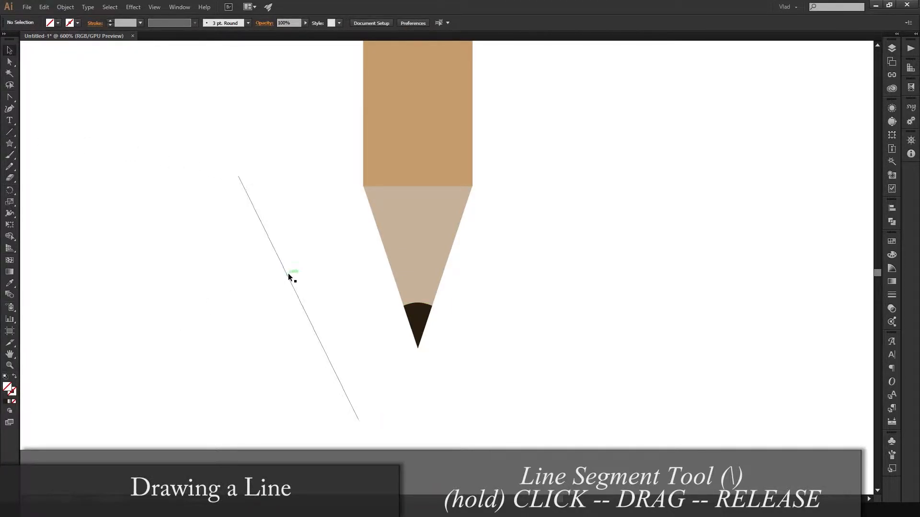
# - Give the diagonal line a black stroke and deselect it
pyautogui.click(288, 274)
pyautogui.click(77, 23)
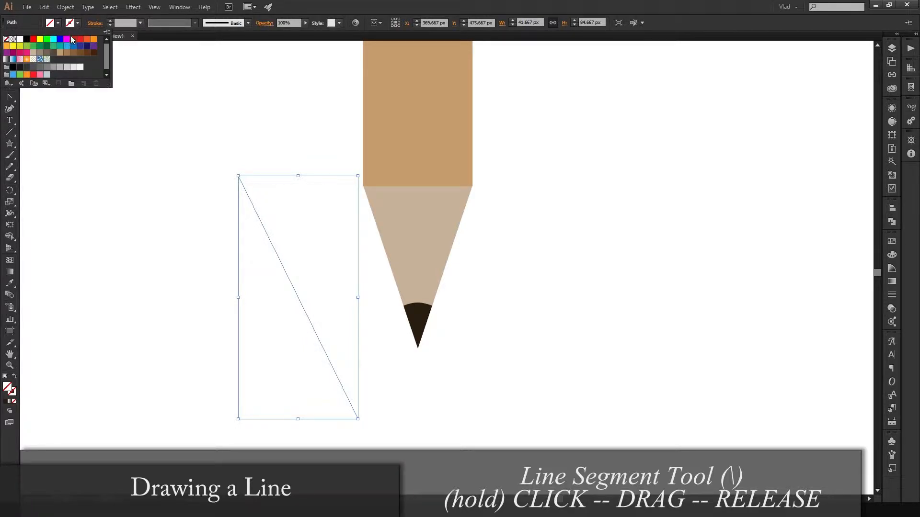
pyautogui.click(30, 42)
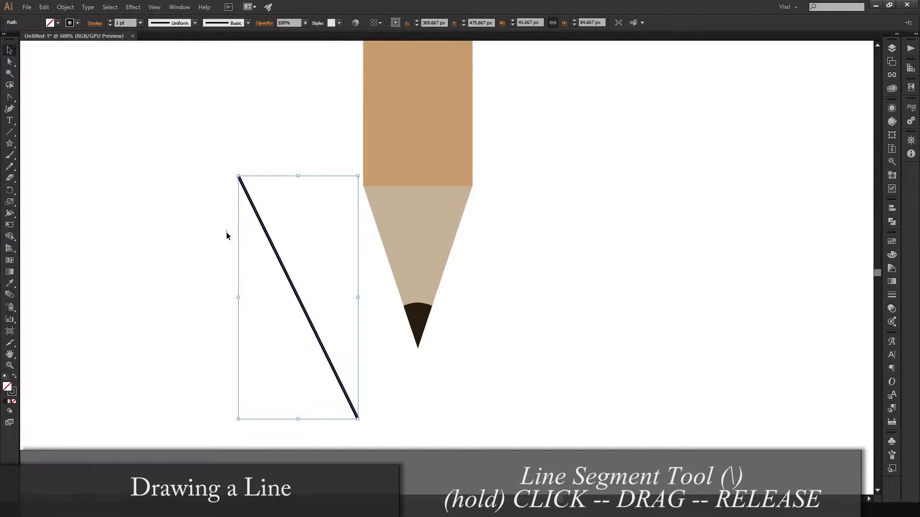
pyautogui.click(192, 352)
# - Reposition the black line's endpoints to about X 342, Y 518 px and X 392, Y 510 px, making it slope gently upward
pyautogui.scroll(1, 192, 352)
pyautogui.press('a')
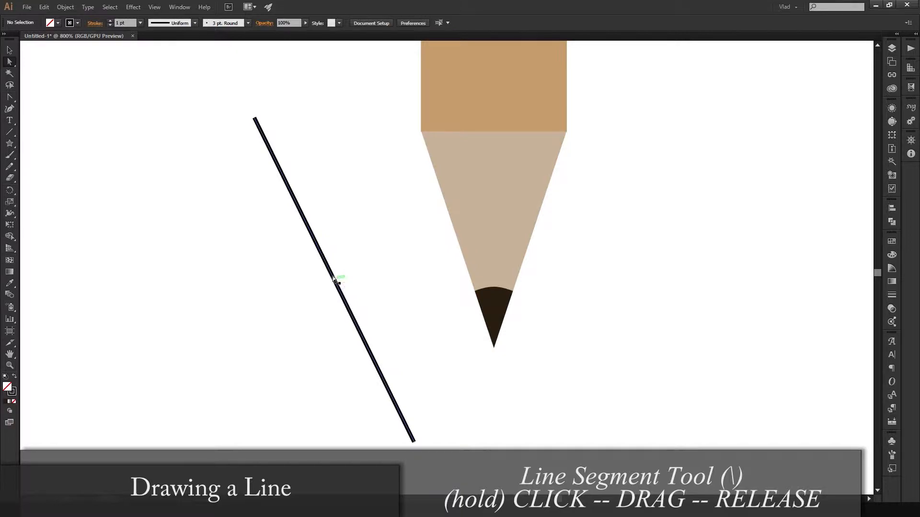
pyautogui.moveTo(255, 120); pyautogui.dragTo(368, 260)
pyautogui.moveTo(368, 260); pyautogui.dragTo(281, 312)
pyautogui.moveTo(281, 312); pyautogui.dragTo(261, 339)
pyautogui.moveTo(262, 339); pyautogui.dragTo(226, 456)
pyautogui.moveTo(227, 451); pyautogui.dragTo(228, 444)
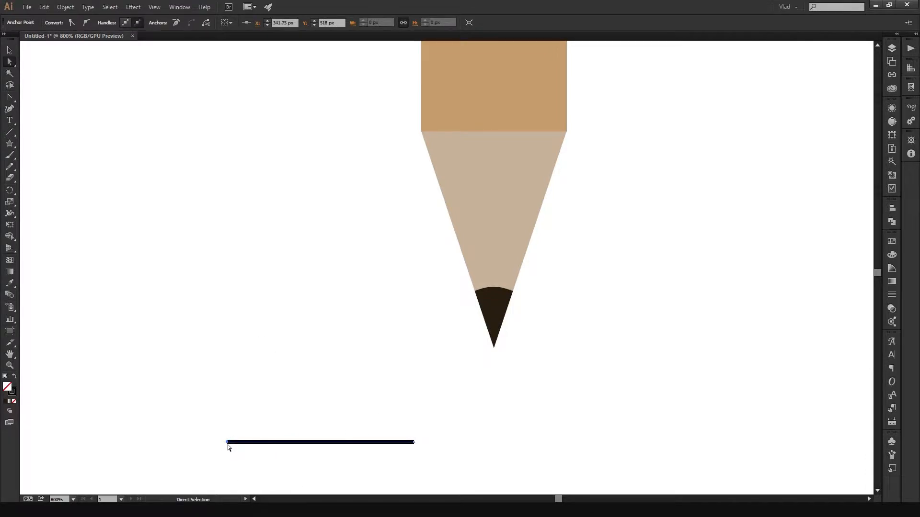
pyautogui.moveTo(414, 442); pyautogui.dragTo(421, 412)
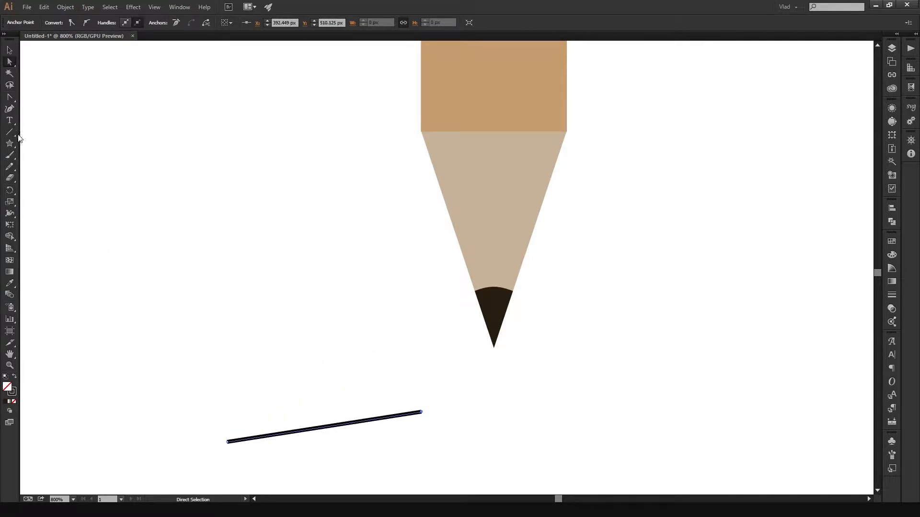
# - Bend the line into a hook-shaped curve by pulling long diagonal handles out of its right endpoint
pyautogui.hotkey('shift', 'c')
pyautogui.moveTo(422, 413)
pyautogui.mouseDown()
pyautogui.moveTo(419, 380)
pyautogui.moveTo(403, 355)
pyautogui.moveTo(282, 305)
pyautogui.mouseUp()
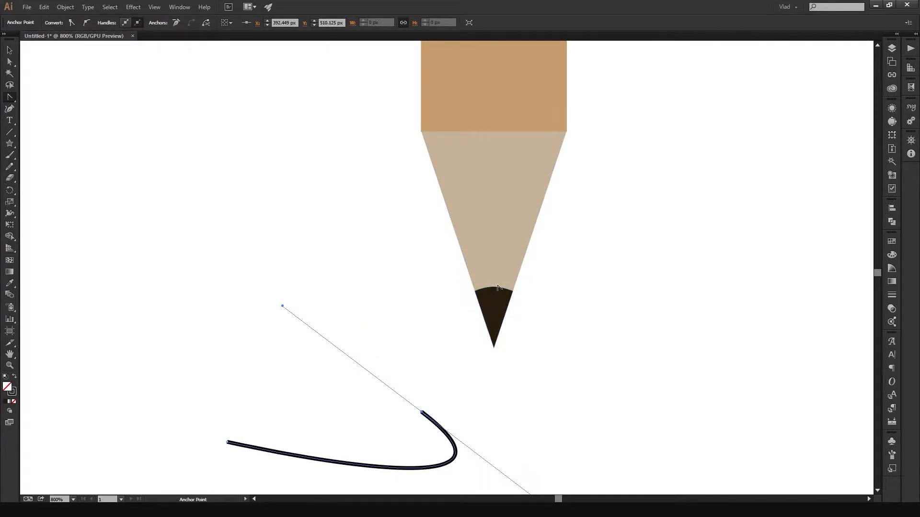
pyautogui.moveTo(495, 288); pyautogui.dragTo(481, 307)
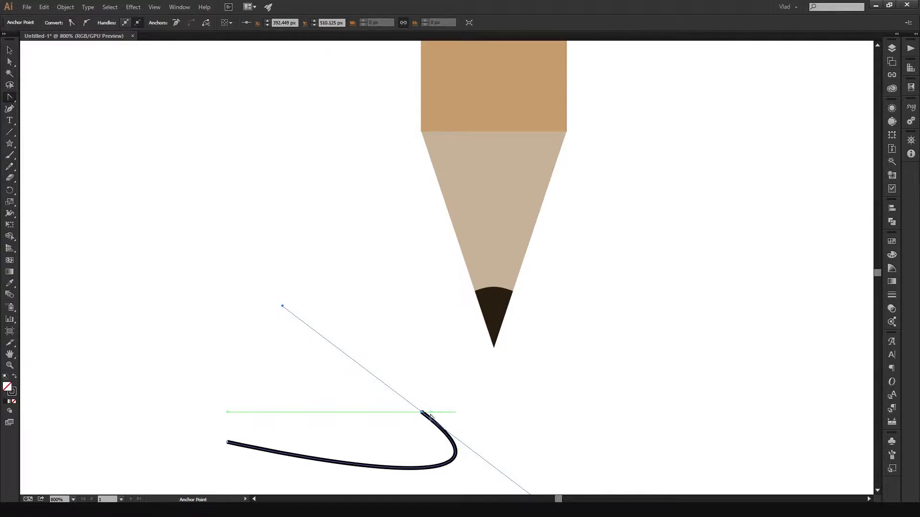
pyautogui.press('space')
pyautogui.moveTo(457, 411); pyautogui.dragTo(451, 328)
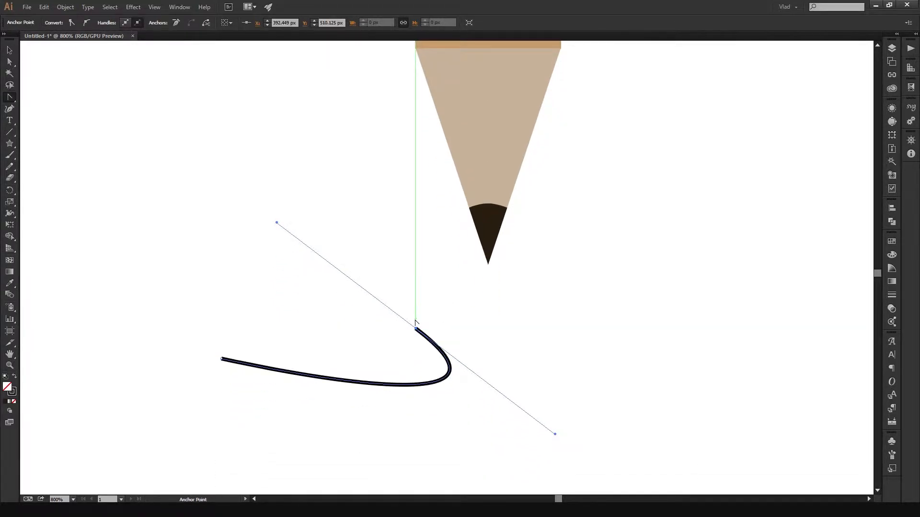
# - Rotate both handles of the curve's right endpoint together, and adjust the lower handle on its own to make the bend steeper
pyautogui.press('a')
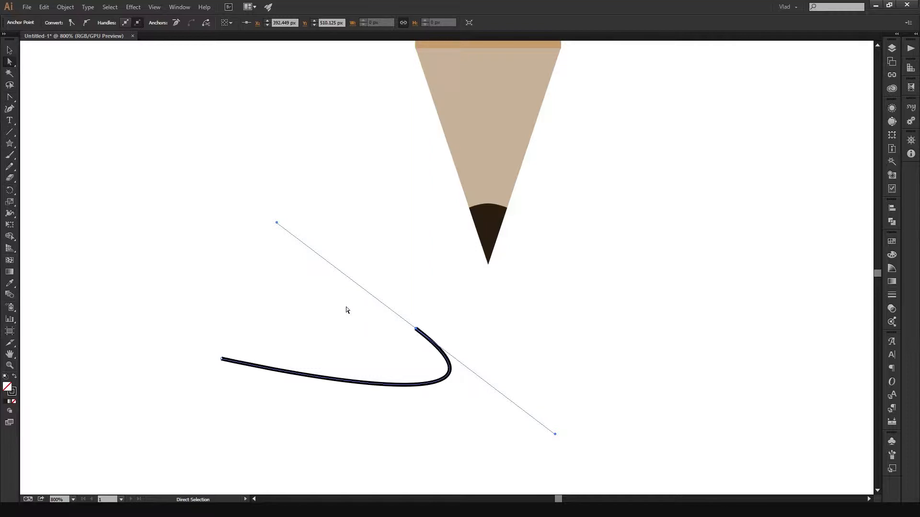
pyautogui.click(284, 359)
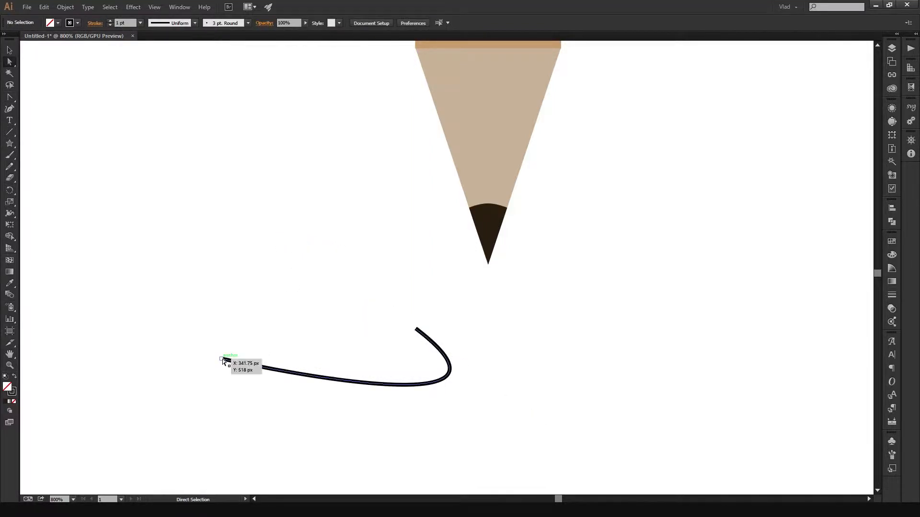
pyautogui.click(222, 359)
pyautogui.click(416, 329)
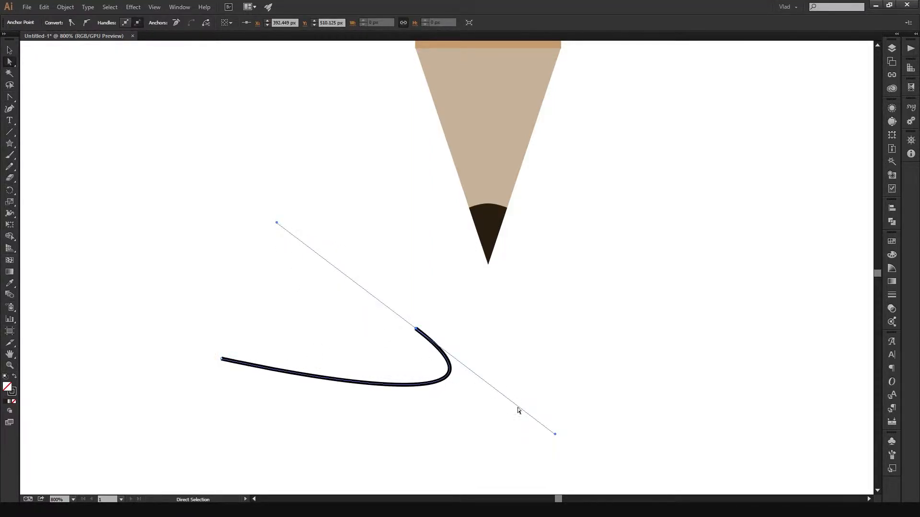
pyautogui.moveTo(558, 436); pyautogui.dragTo(517, 442)
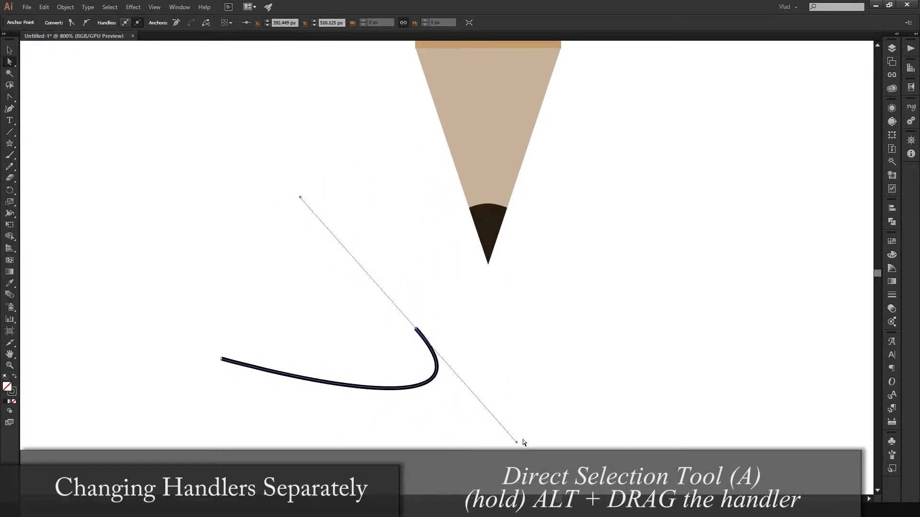
pyautogui.moveTo(516, 443)
pyautogui.mouseDown()
pyautogui.moveTo(407, 440)
pyautogui.moveTo(378, 416)
pyautogui.moveTo(306, 320)
pyautogui.moveTo(448, 257)
pyautogui.moveTo(525, 324)
pyautogui.moveTo(505, 419)
pyautogui.moveTo(485, 440)
pyautogui.mouseUp()
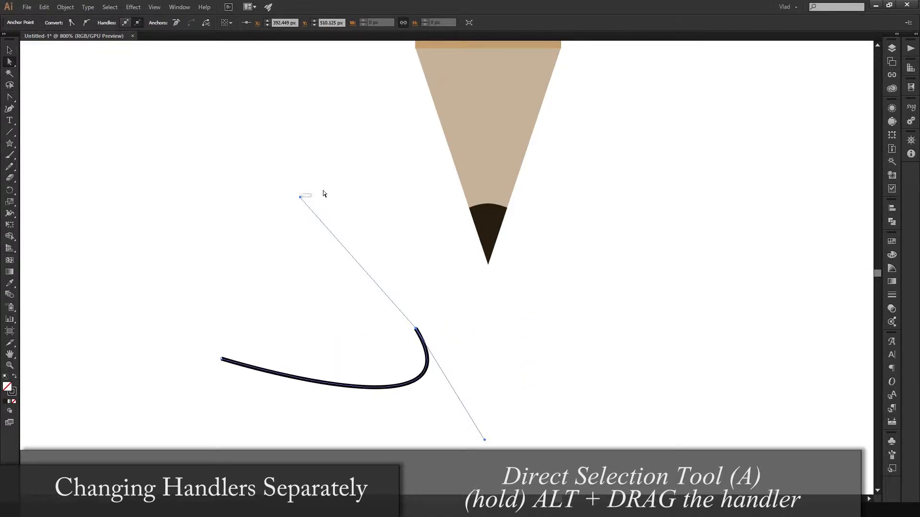
pyautogui.click(309, 199)
# - Select the whole curved practice line and delete it completely
pyautogui.moveTo(415, 303); pyautogui.dragTo(235, 478)
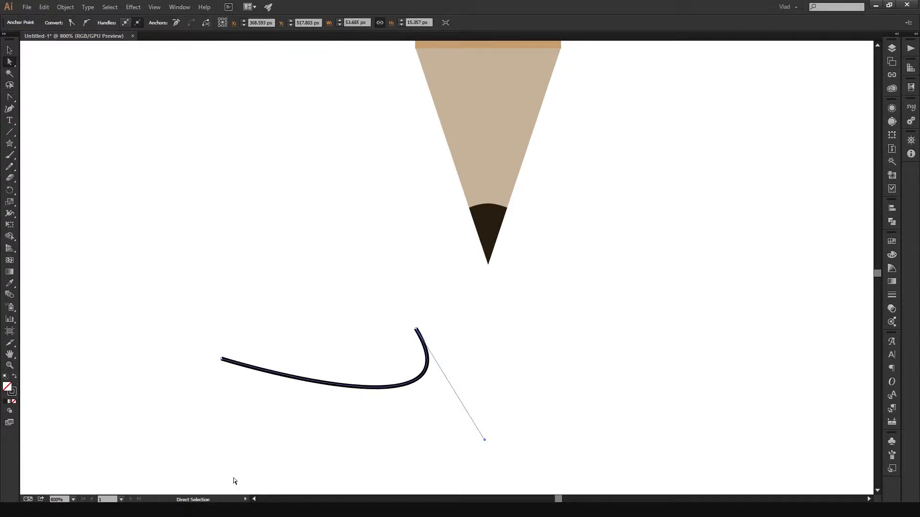
pyautogui.press('Delete')
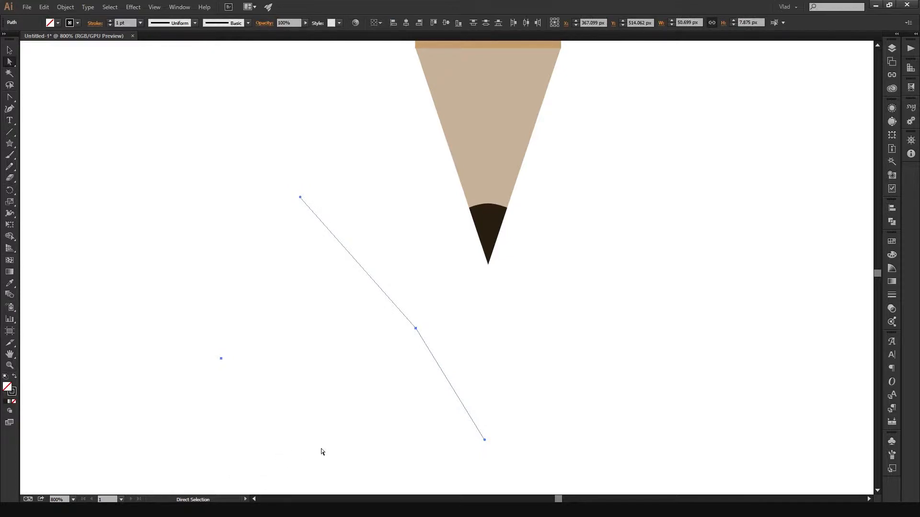
pyautogui.press('Delete')
pyautogui.press('v')
# - Duplicate the pencil's body rectangle beside its right side and narrow the copy to 14 px from both sides
pyautogui.scroll(-1, 674, 253)
pyautogui.moveTo(651, 211)
pyautogui.mouseDown()
pyautogui.moveTo(621, 320)
pyautogui.moveTo(593, 365)
pyautogui.mouseUp()
pyautogui.scroll(-2, 594, 364)
pyautogui.moveTo(640, 268)
pyautogui.mouseDown()
pyautogui.moveTo(494, 349)
pyautogui.moveTo(531, 289)
pyautogui.mouseUp()
pyautogui.scroll(-2, 498, 344)
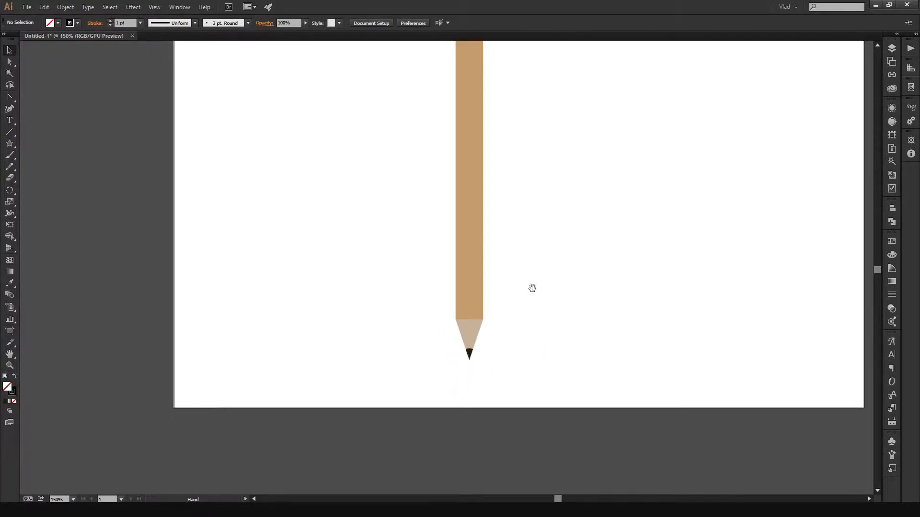
pyautogui.scroll(1, 532, 288)
pyautogui.scroll(2, 529, 288)
pyautogui.scroll(-2, 529, 290)
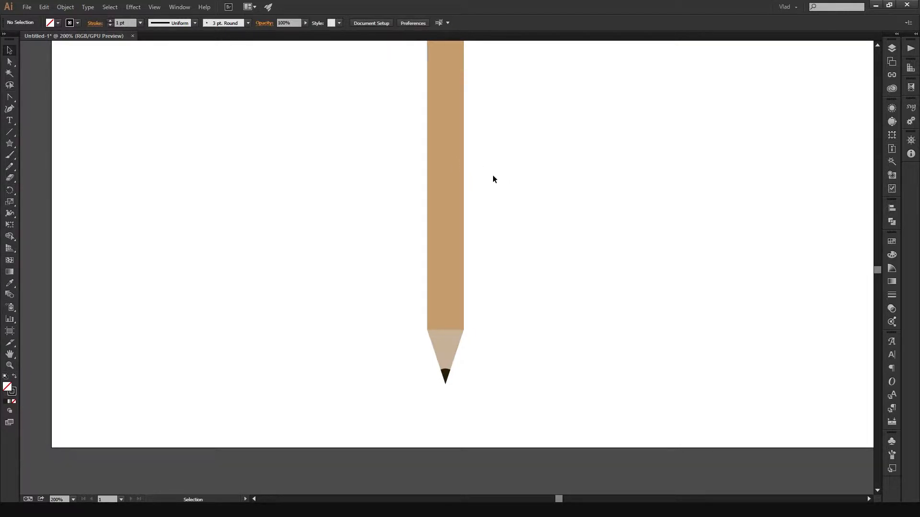
pyautogui.click(453, 177)
pyautogui.keyDown('alt'); pyautogui.moveTo(450, 189); pyautogui.dragTo(534, 189); pyautogui.keyUp('alt')
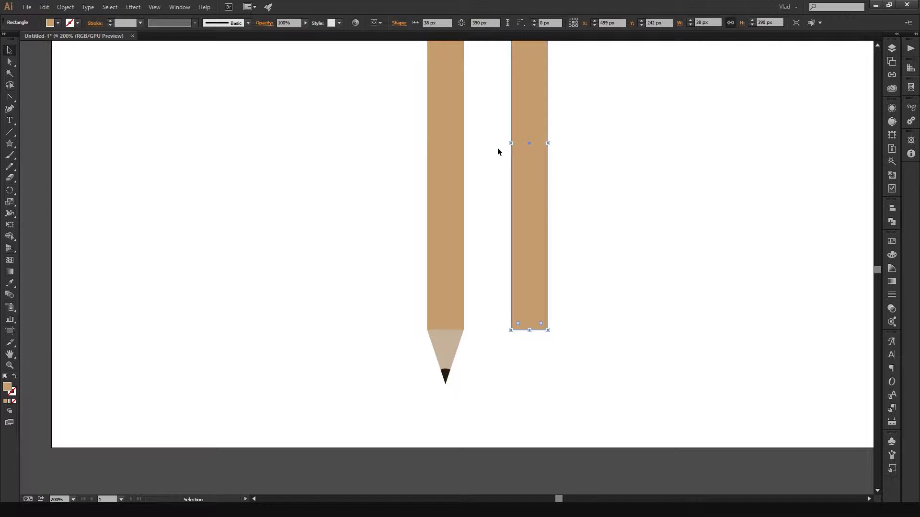
pyautogui.keyDown('alt'); pyautogui.moveTo(510, 146); pyautogui.dragTo(523, 145); pyautogui.keyUp('alt')
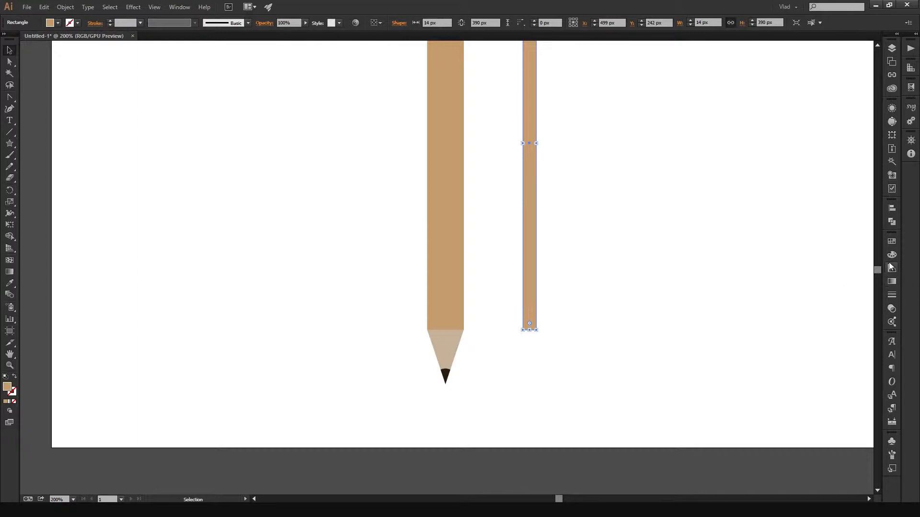
# - Try several brown swatches on the narrow strip, fill it with the medium brown one, and deselect it
pyautogui.click(892, 242)
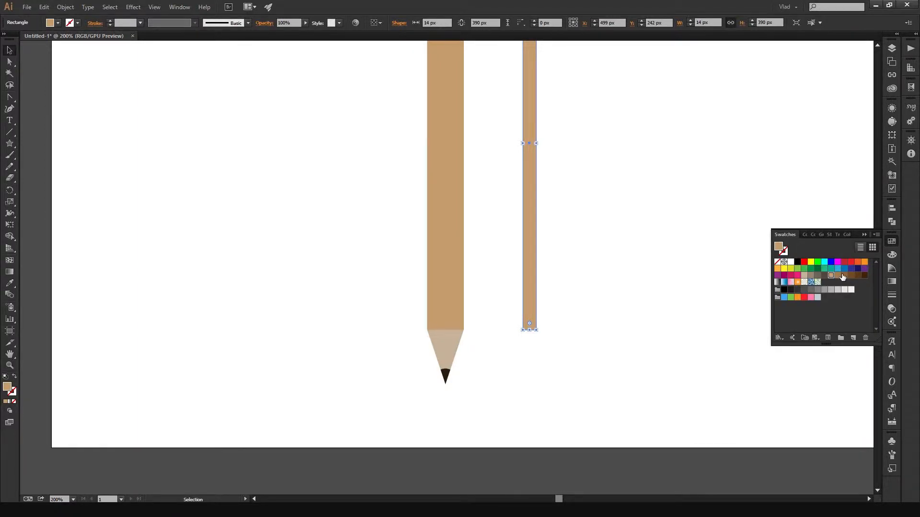
pyautogui.click(845, 276)
pyautogui.click(857, 276)
pyautogui.click(852, 276)
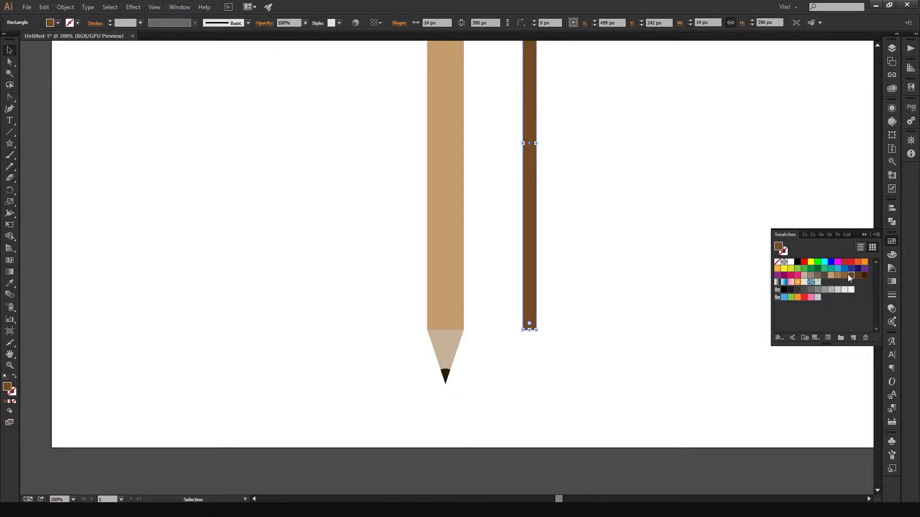
pyautogui.click(844, 276)
pyautogui.click(603, 198)
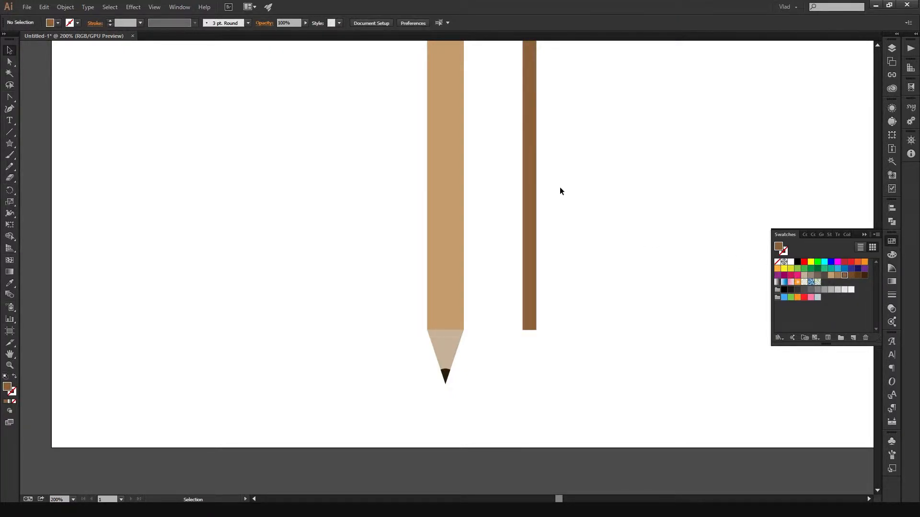
# - Move the brown strip over the pencil's body, flush with the body's right edge, and deselect it
pyautogui.click(528, 173)
pyautogui.moveTo(528, 169); pyautogui.dragTo(453, 171)
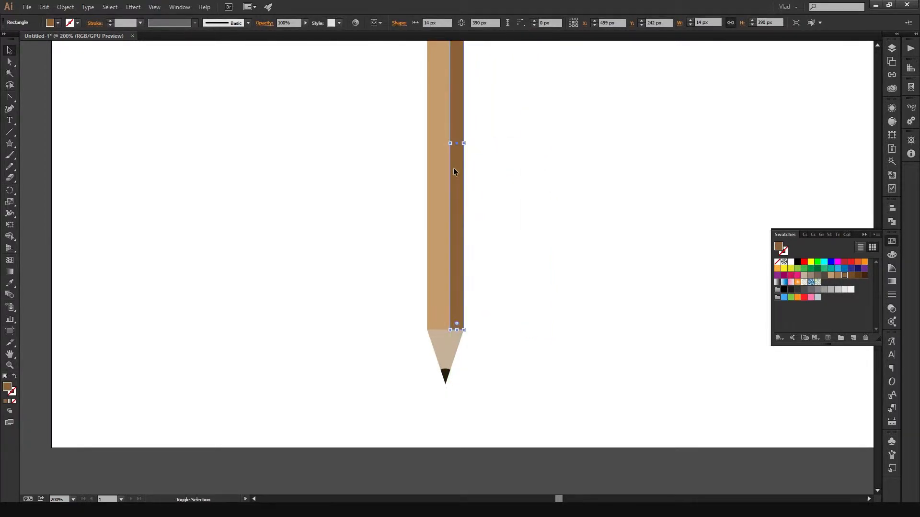
pyautogui.click(525, 177)
pyautogui.scroll(-2, 527, 176)
pyautogui.scroll(10, 528, 176)
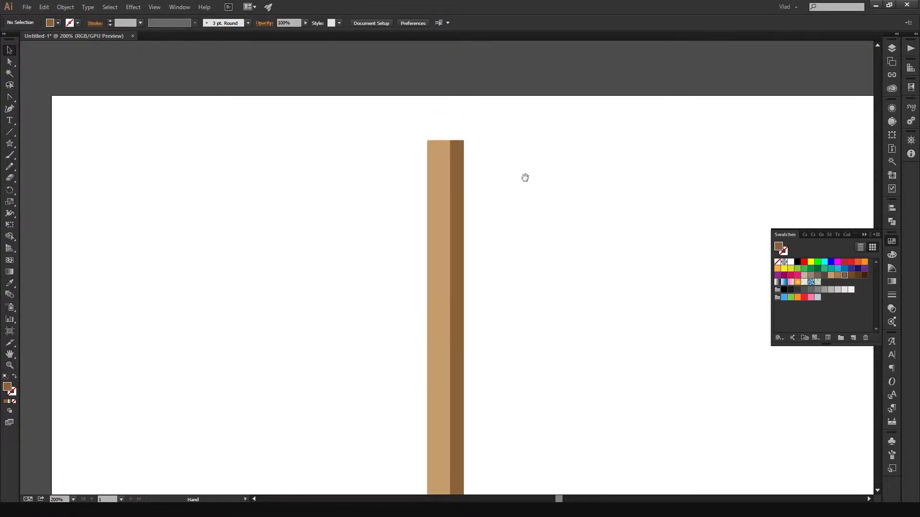
pyautogui.scroll(4, 479, 224)
pyautogui.scroll(-5, 476, 222)
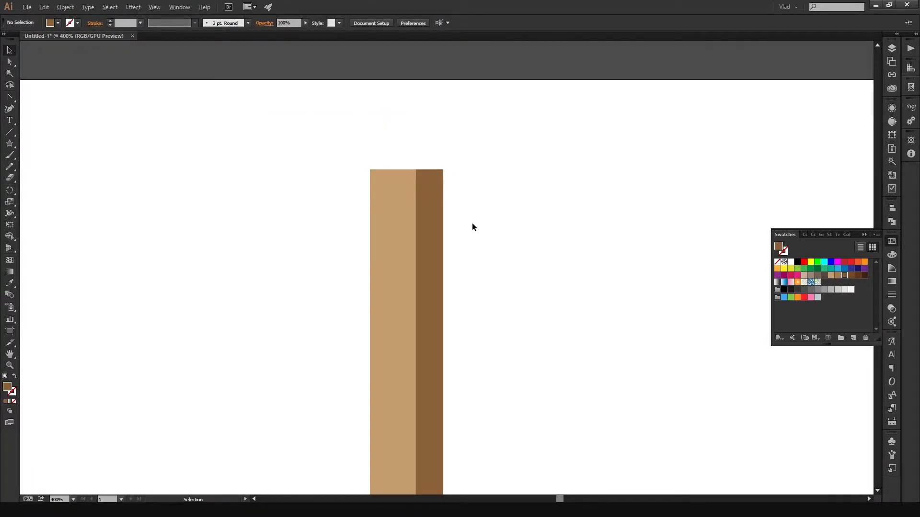
pyautogui.scroll(-4, 538, 248)
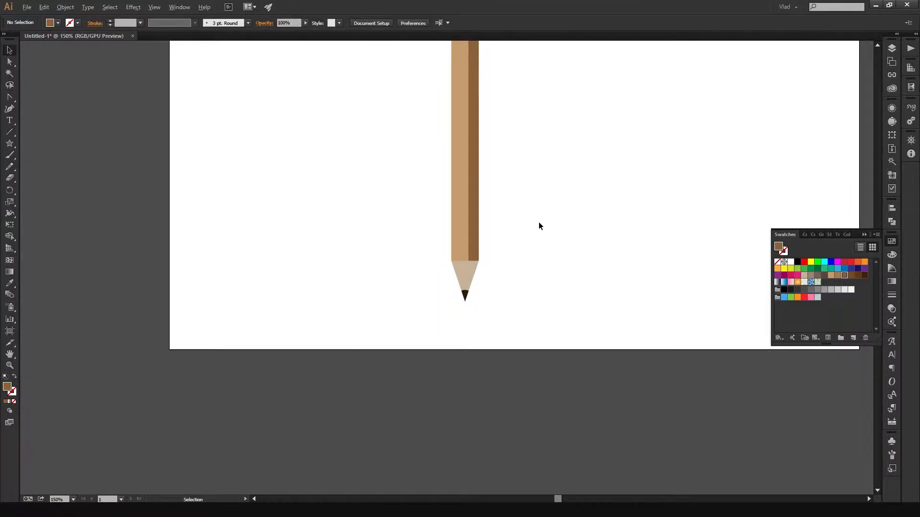
# - Widen the brown strip to about 18.94 px by extending its left edge to the body's centre, and deselect it
pyautogui.scroll(3, 540, 222)
pyautogui.click(355, 241)
pyautogui.scroll(3, 354, 139)
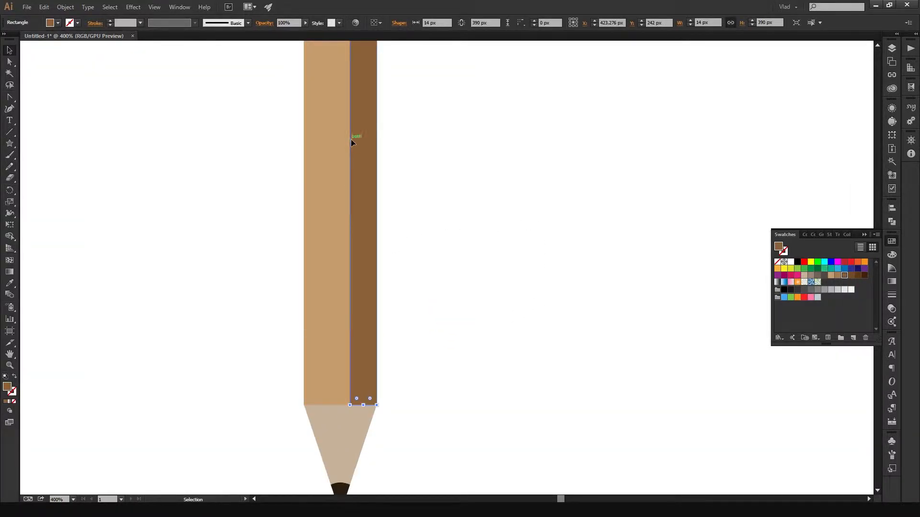
pyautogui.moveTo(350, 113); pyautogui.dragTo(340, 113)
pyautogui.scroll(-4, 444, 207)
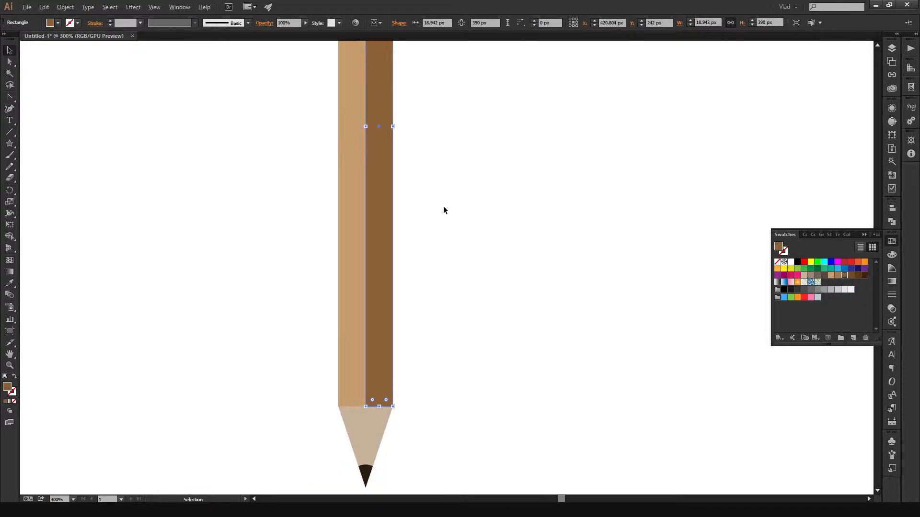
pyautogui.scroll(3, 471, 273)
pyautogui.moveTo(446, 275); pyautogui.dragTo(601, 191)
pyautogui.click(574, 210)
# - Check the Smart Guides setting in the view options and deselect the brown strip
pyautogui.scroll(4, 536, 237)
pyautogui.moveTo(530, 243); pyautogui.dragTo(622, 243)
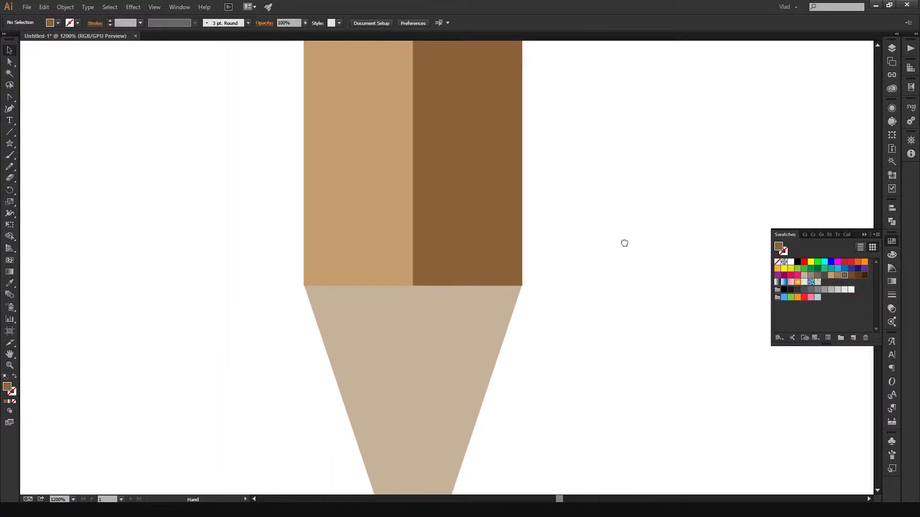
pyautogui.scroll(-3, 622, 242)
pyautogui.moveTo(643, 210)
pyautogui.mouseDown()
pyautogui.moveTo(511, 260)
pyautogui.moveTo(541, 248)
pyautogui.moveTo(507, 253)
pyautogui.moveTo(536, 259)
pyautogui.moveTo(505, 232)
pyautogui.moveTo(487, 231)
pyautogui.moveTo(502, 242)
pyautogui.moveTo(494, 235)
pyautogui.mouseUp()
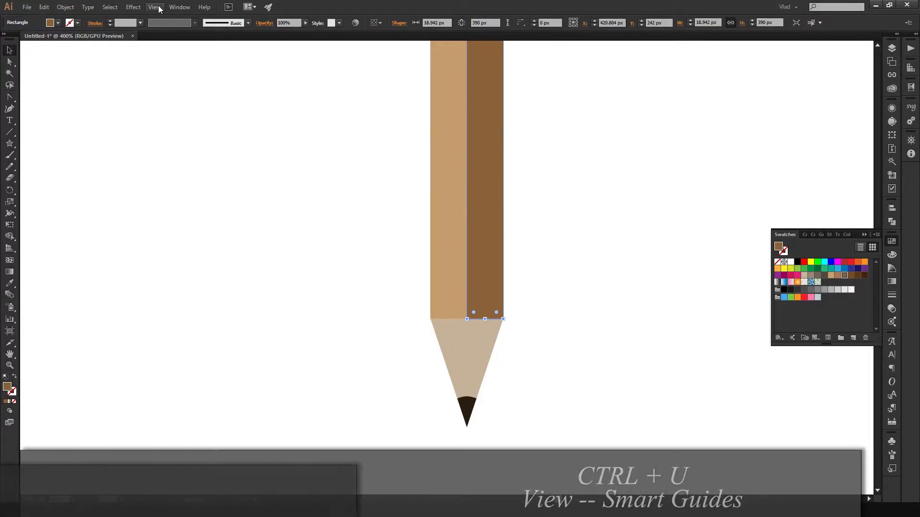
pyautogui.click(154, 7)
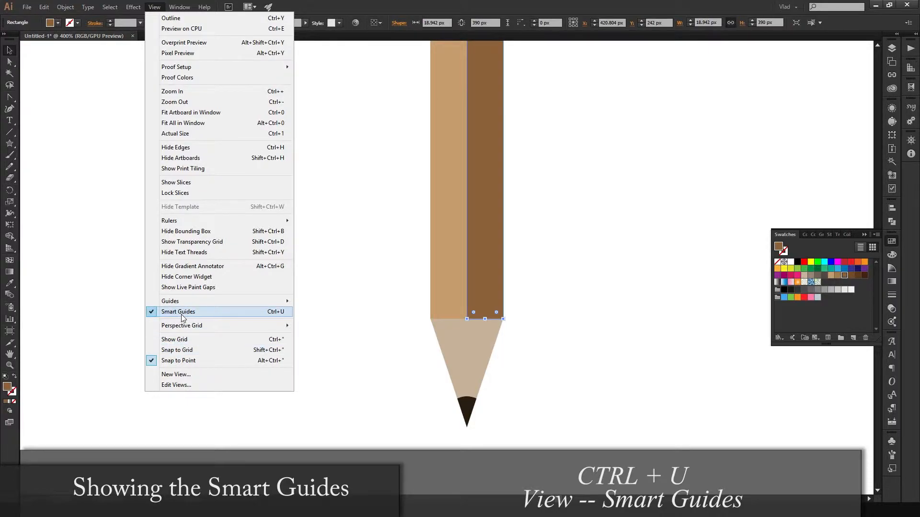
pyautogui.click(271, 314)
pyautogui.click(570, 273)
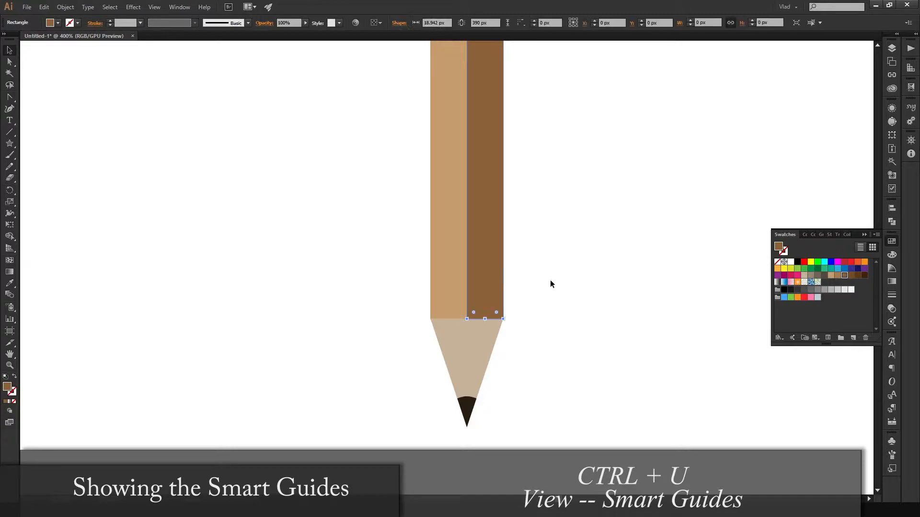
# - Examine how the brown strip lines up with the pencil's body and wooden tip
pyautogui.scroll(1, 529, 280)
pyautogui.scroll(4, 529, 277)
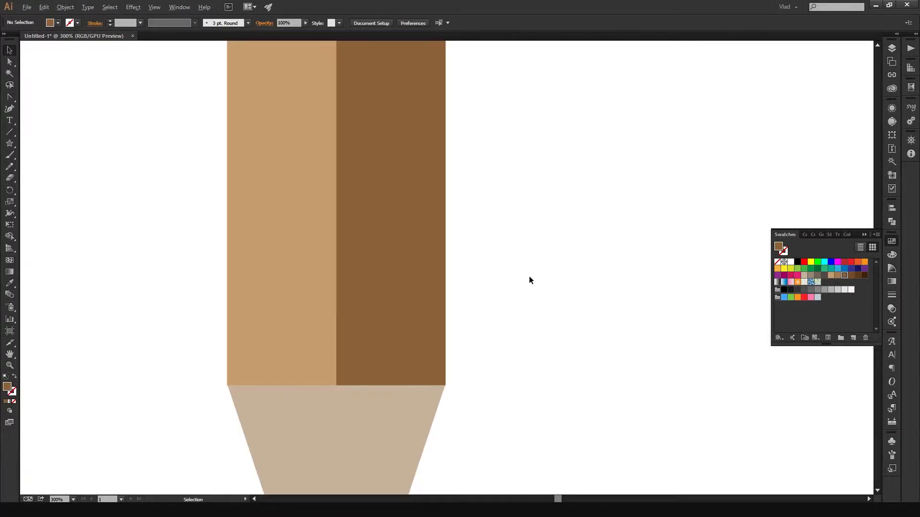
pyautogui.moveTo(499, 273); pyautogui.dragTo(688, 227)
pyautogui.scroll(-2, 596, 243)
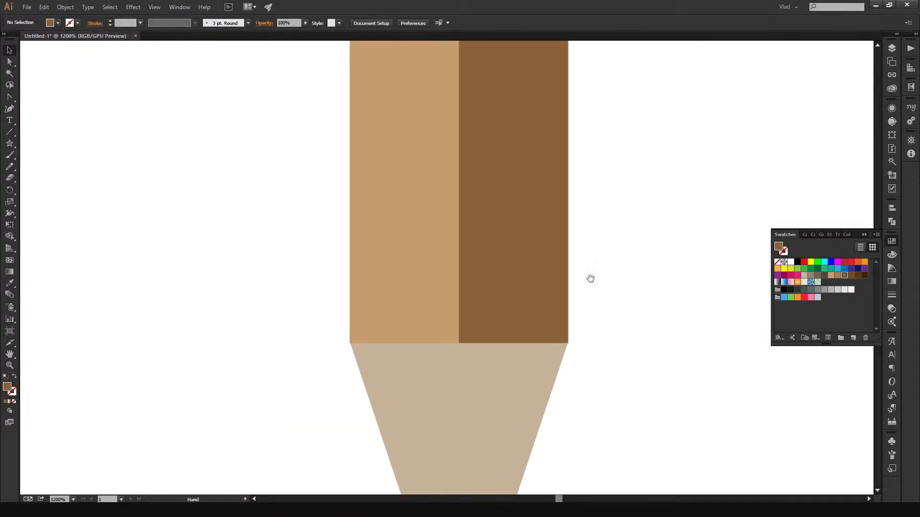
pyautogui.scroll(-2, 588, 281)
pyautogui.scroll(-1, 579, 224)
pyautogui.click(567, 218)
pyautogui.scroll(-2, 611, 262)
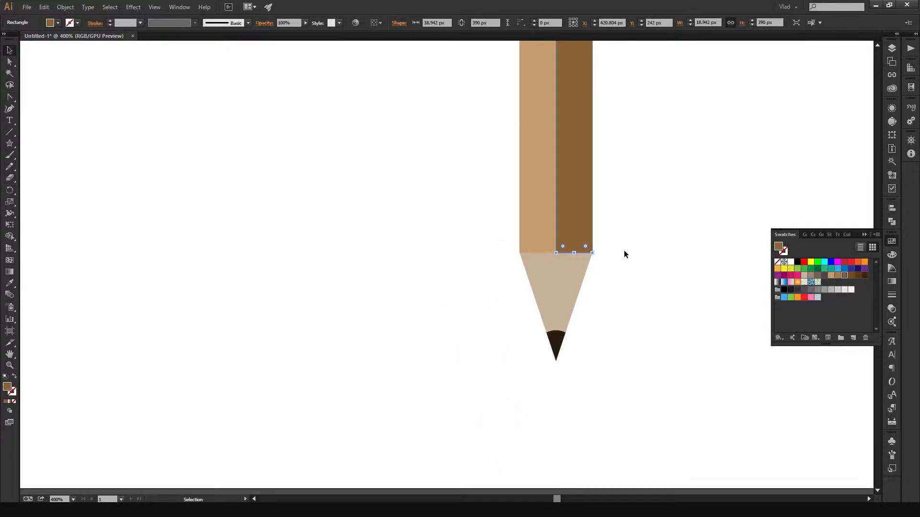
pyautogui.moveTo(618, 254); pyautogui.dragTo(597, 221)
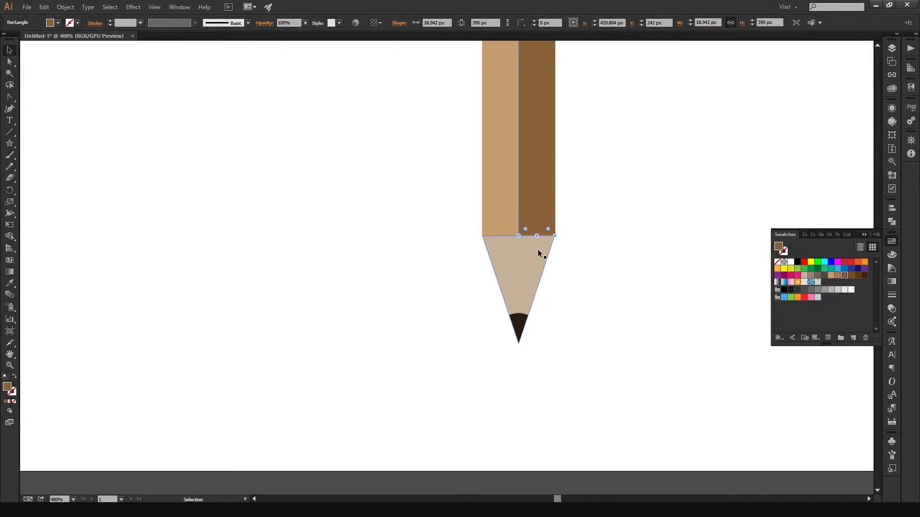
pyautogui.click(605, 275)
# - Duplicate the brown strip straight down over the right half of the pencil's tip, centred at about Y 566.5 px
pyautogui.click(552, 195)
pyautogui.press('a')
pyautogui.hotkey('ctrl', 'v')
pyautogui.press('v')
pyautogui.moveTo(450, 238)
pyautogui.mouseDown()
pyautogui.moveTo(403, 376)
pyautogui.moveTo(452, 423)
pyautogui.moveTo(591, 384)
pyautogui.moveTo(531, 432)
pyautogui.moveTo(539, 453)
pyautogui.mouseUp()
pyautogui.scroll(-2, 592, 371)
pyautogui.scroll(-2, 592, 370)
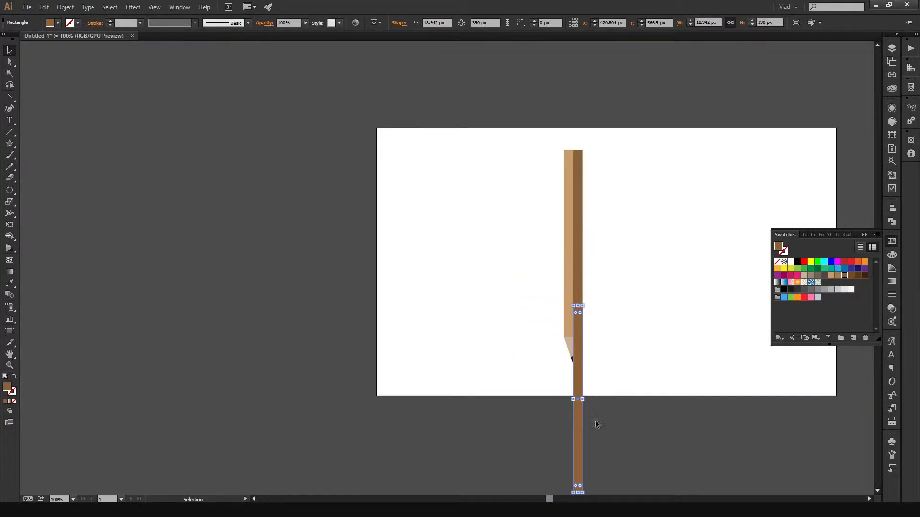
# - Shorten the duplicated brown strip from both ends to about 74.33 px high, covering the right half of the pencil's tip
pyautogui.scroll(2, 577, 493)
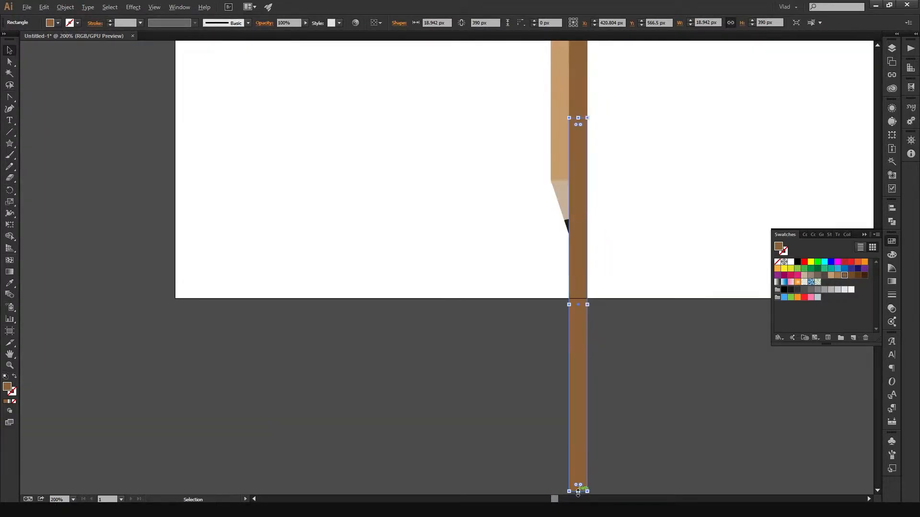
pyautogui.scroll(-4, 645, 261)
pyautogui.moveTo(589, 329); pyautogui.dragTo(595, 94)
pyautogui.scroll(1, 607, 98)
pyautogui.moveTo(650, 105); pyautogui.dragTo(591, 449)
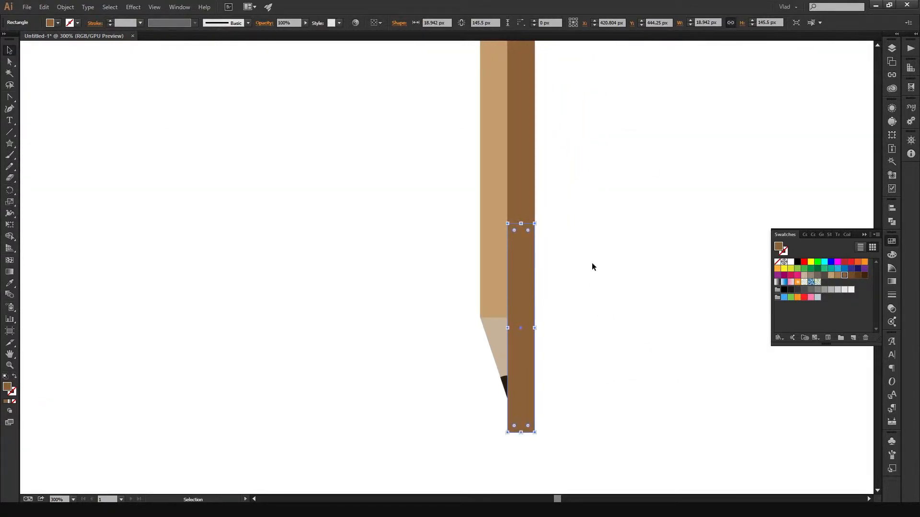
pyautogui.moveTo(526, 221); pyautogui.dragTo(522, 327)
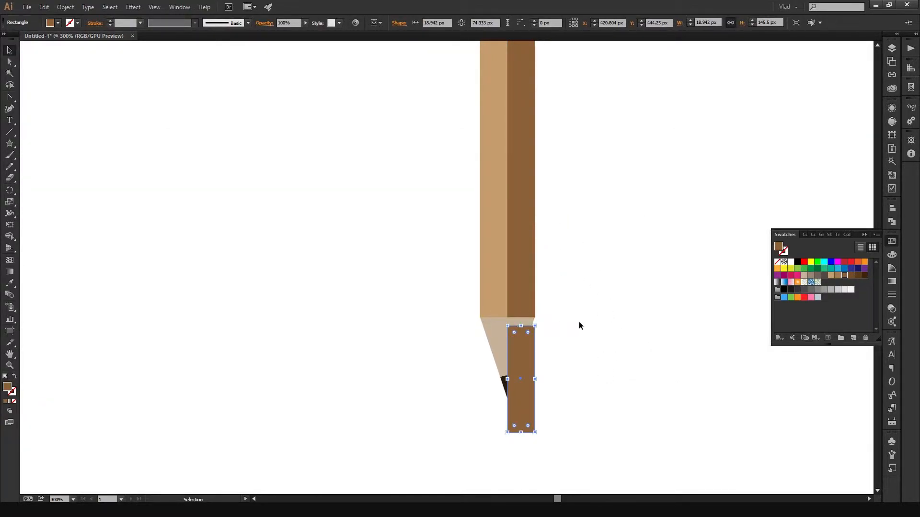
# - Move the short brown strip up so its upper edge meets the body's lower edge, centred at about Y 474.17 px
pyautogui.click(599, 325)
pyautogui.scroll(5, 599, 325)
pyautogui.moveTo(600, 322)
pyautogui.mouseDown()
pyautogui.moveTo(604, 199)
pyautogui.moveTo(680, 102)
pyautogui.moveTo(653, 184)
pyautogui.moveTo(694, 184)
pyautogui.mouseUp()
pyautogui.moveTo(481, 286); pyautogui.dragTo(477, 244)
pyautogui.scroll(-3, 597, 217)
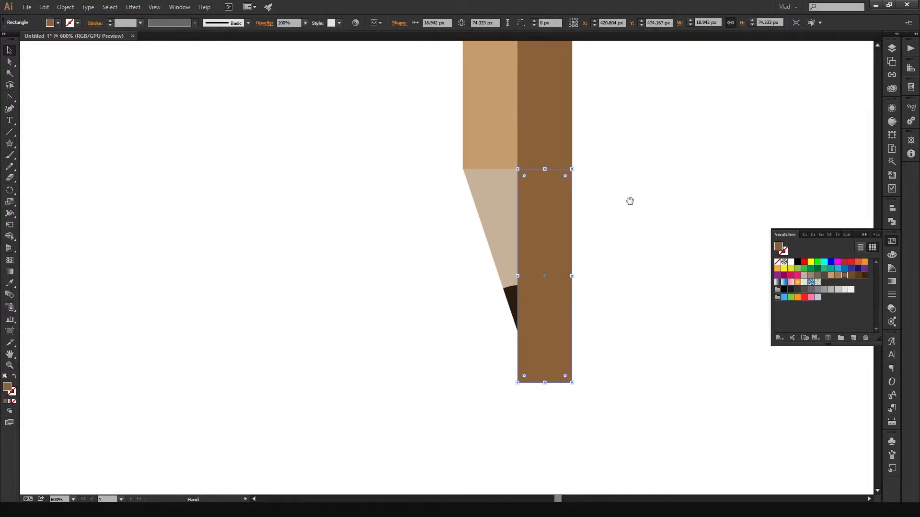
pyautogui.moveTo(630, 201); pyautogui.dragTo(600, 218)
pyautogui.click(610, 306)
pyautogui.click(535, 237)
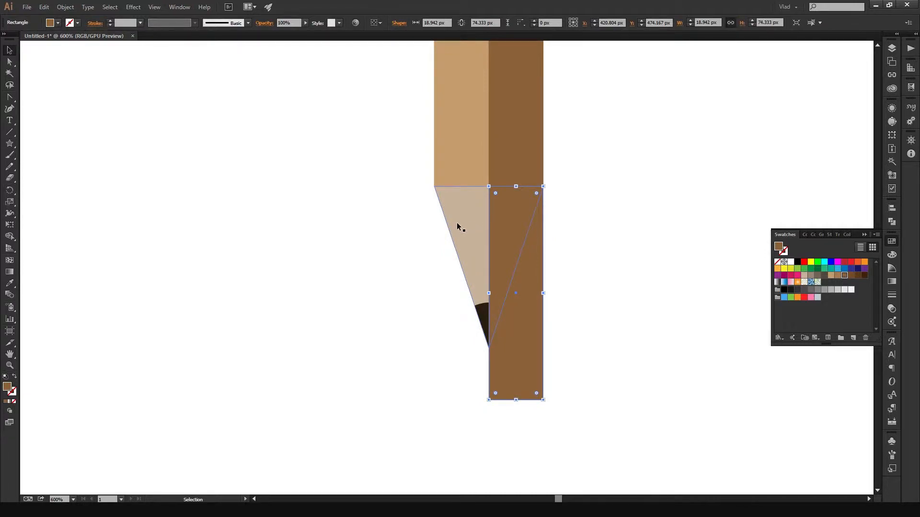
pyautogui.click(608, 232)
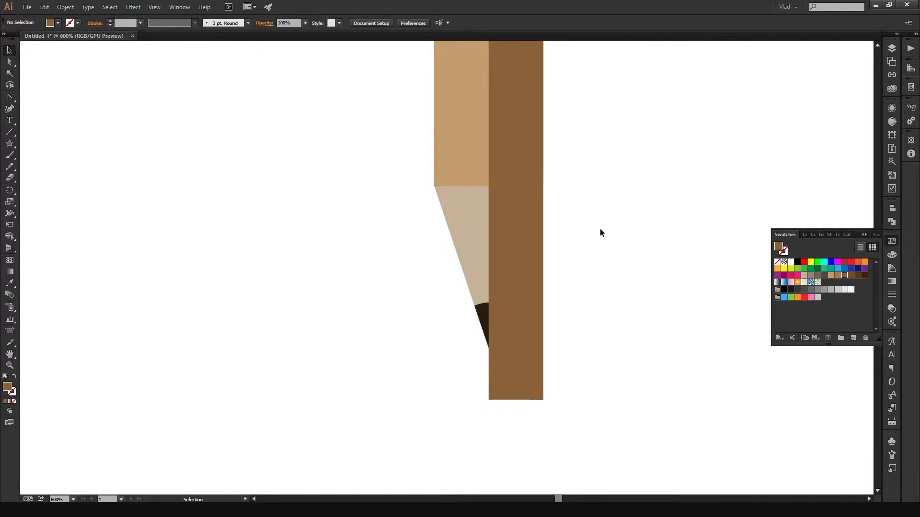
pyautogui.click(464, 229)
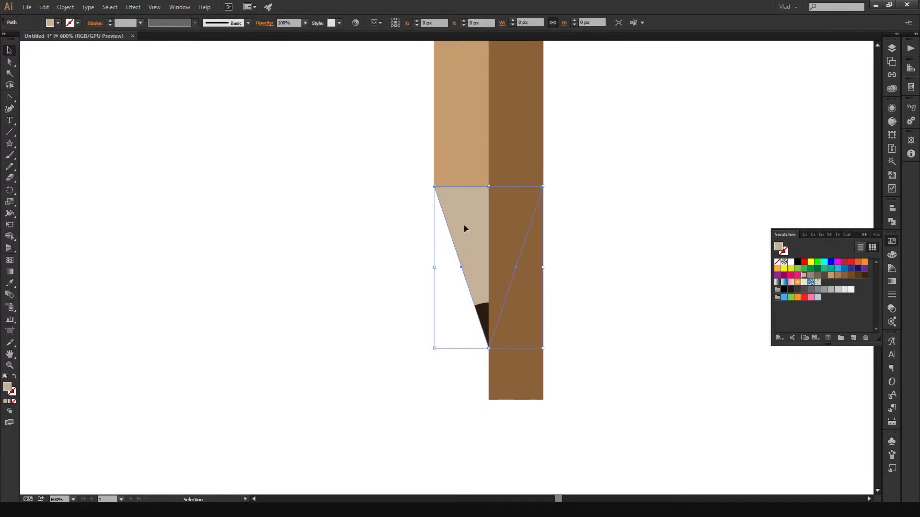
pyautogui.click(567, 220)
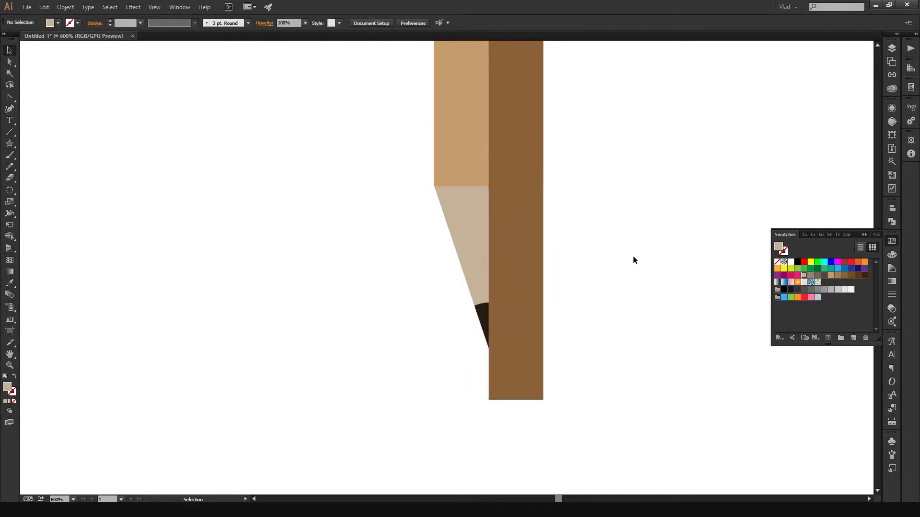
# - Duplicate the wooden tip triangle in place and bring the copy to the front, above the lead and brown strip
pyautogui.click(456, 211)
pyautogui.press('a')
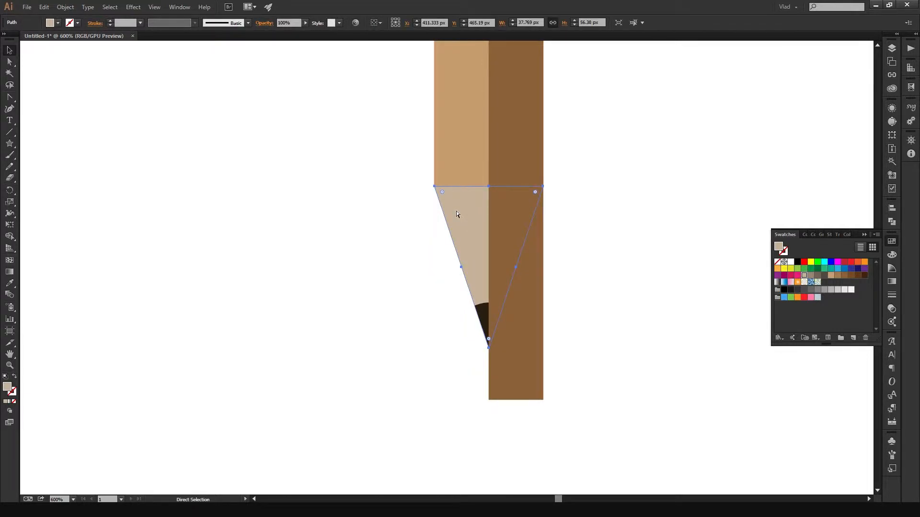
pyautogui.press('v')
pyautogui.click(418, 263)
pyautogui.click(473, 220)
pyautogui.press('a')
pyautogui.hotkey('ctrl', 'f')
pyautogui.hotkey('ctrl', 'shift', ']')
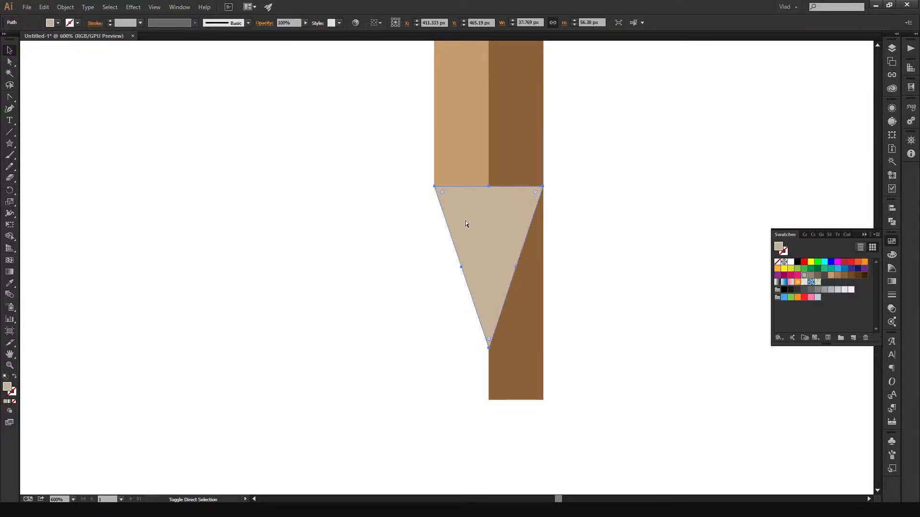
# - Intersect the copied tip triangle with the short brown strip using Pathfinder, keeping only the tip's right half
pyautogui.click(601, 196)
pyautogui.click(542, 210)
pyautogui.scroll(2, 567, 215)
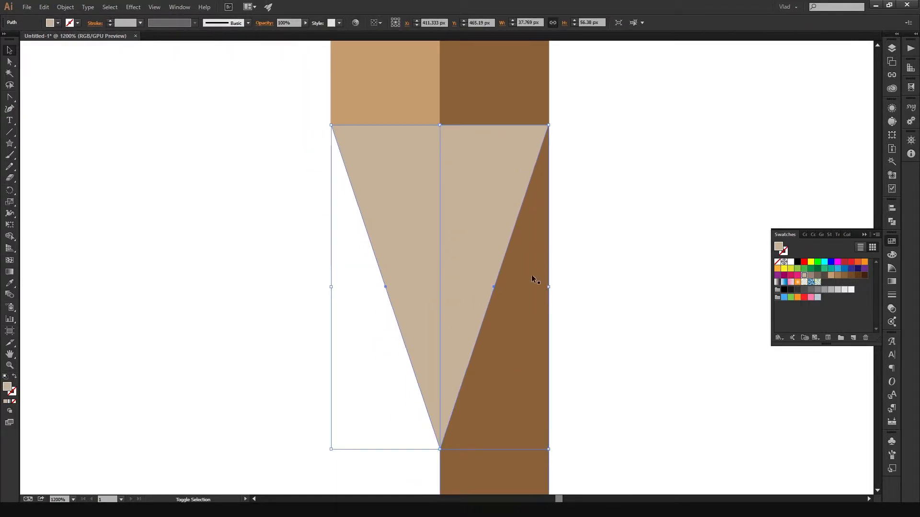
pyautogui.keyDown('shift'); pyautogui.click(506, 479); pyautogui.keyUp('shift')
pyautogui.moveTo(647, 350); pyautogui.dragTo(632, 240)
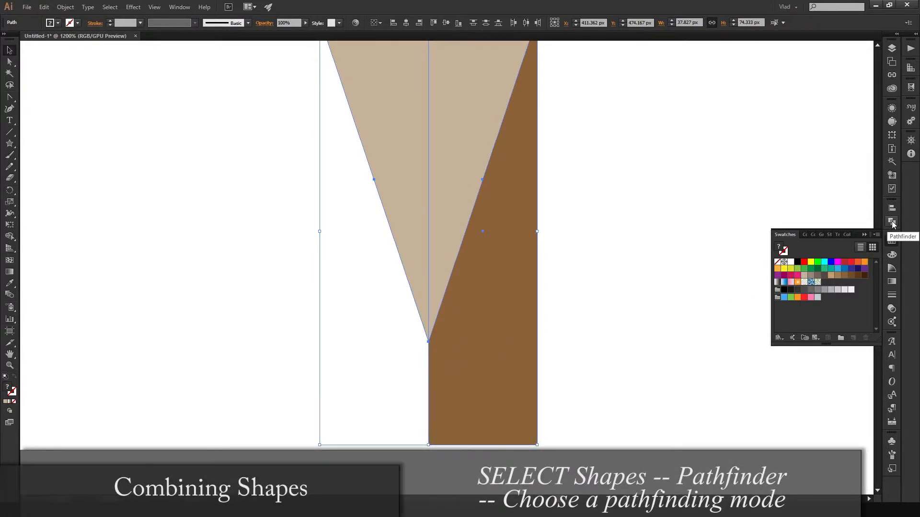
pyautogui.click(892, 223)
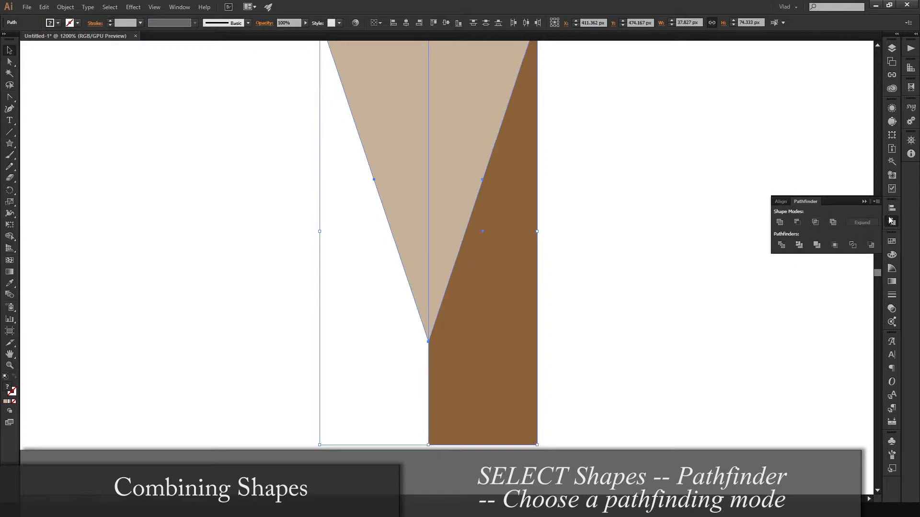
pyautogui.click(815, 229)
pyautogui.click(587, 226)
pyautogui.scroll(-2, 586, 226)
pyautogui.moveTo(608, 180); pyautogui.dragTo(615, 230)
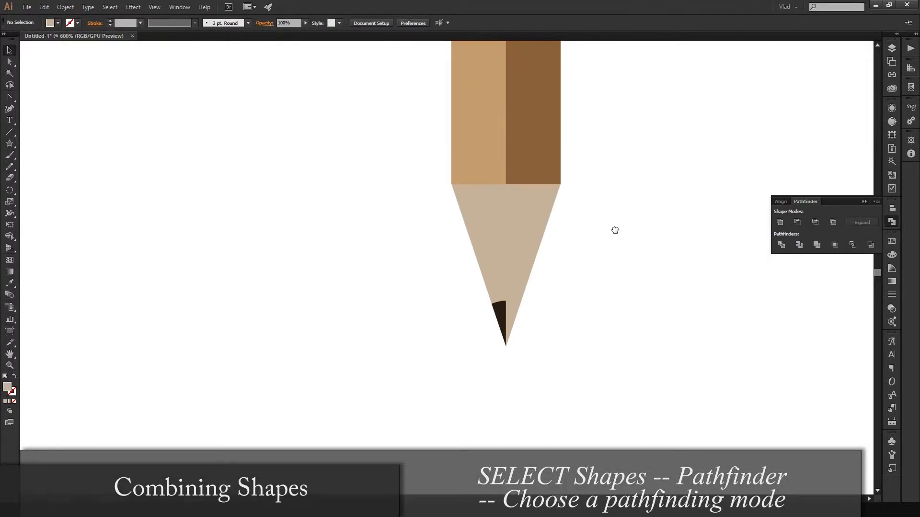
# - Review and accept the Eyedropper's pick-up and apply options, and sample the body strip's brown onto the tip's right half
pyautogui.click(513, 219)
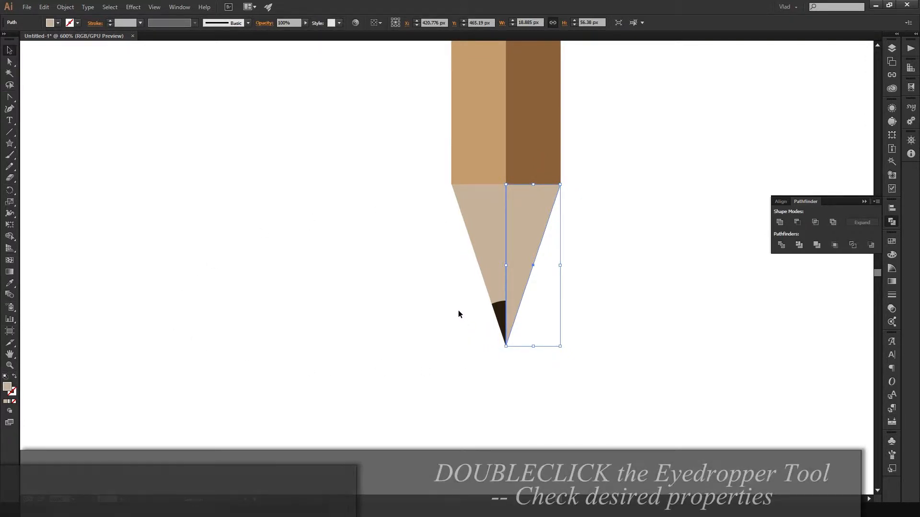
pyautogui.press('i')
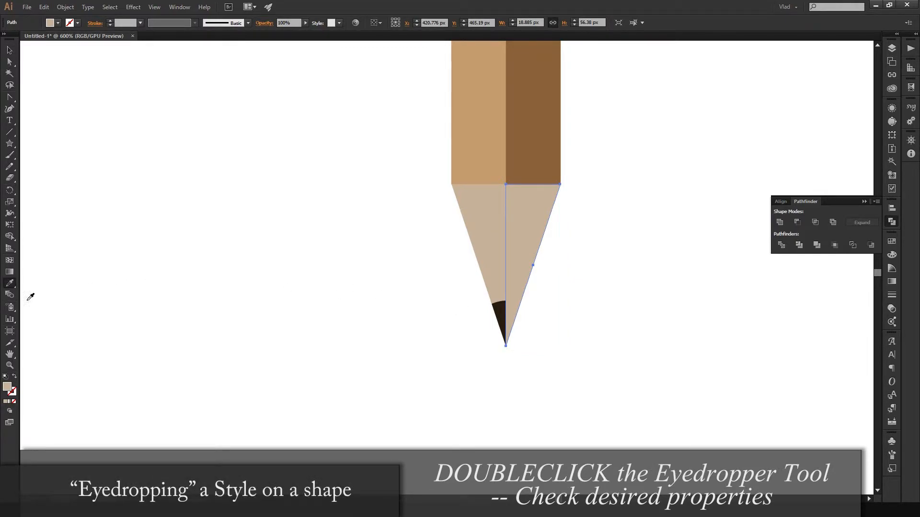
pyautogui.click(7, 288)
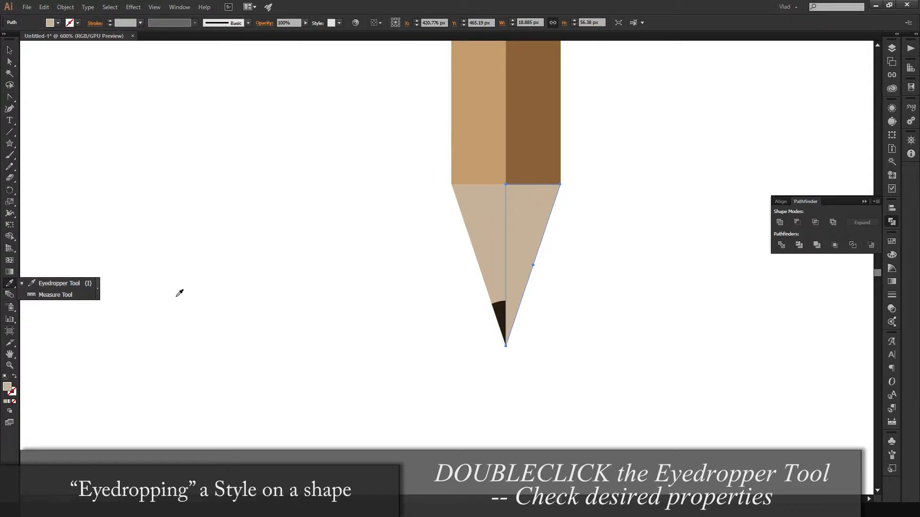
pyautogui.doubleClick(9, 287)
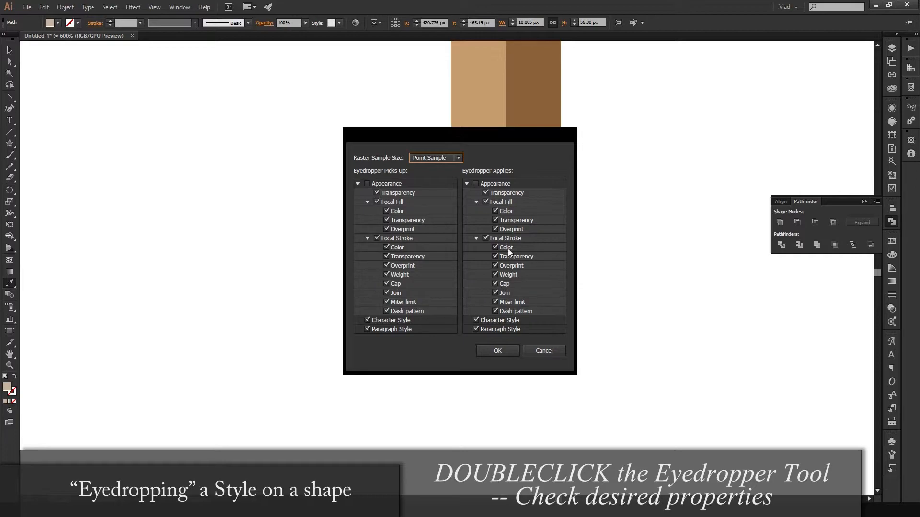
pyautogui.moveTo(505, 134); pyautogui.dragTo(286, 137)
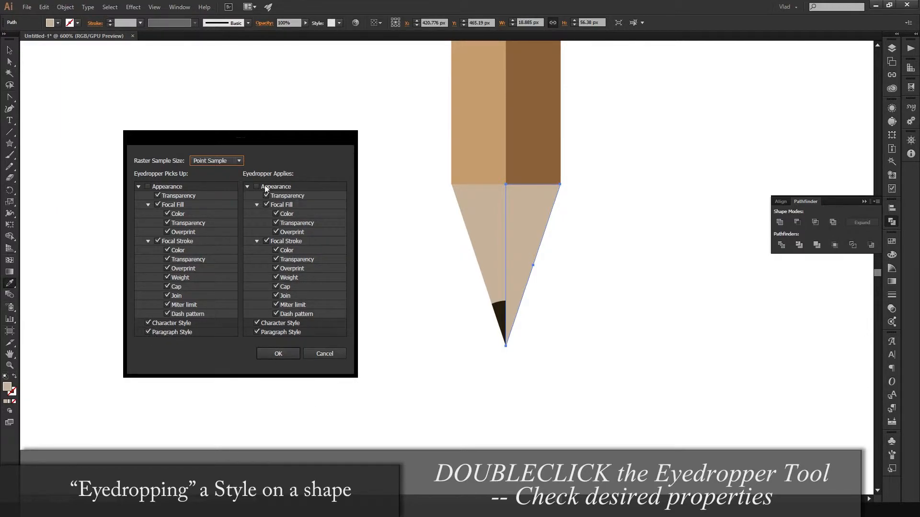
pyautogui.click(276, 354)
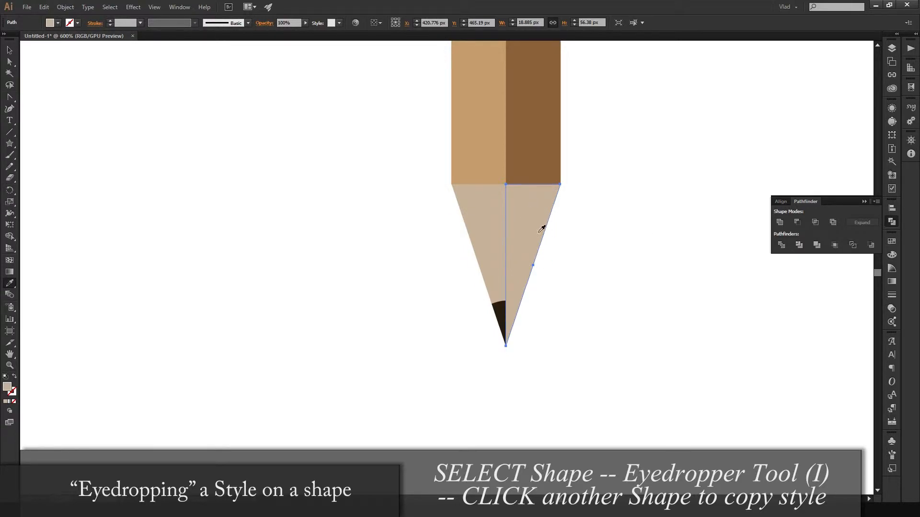
pyautogui.click(539, 127)
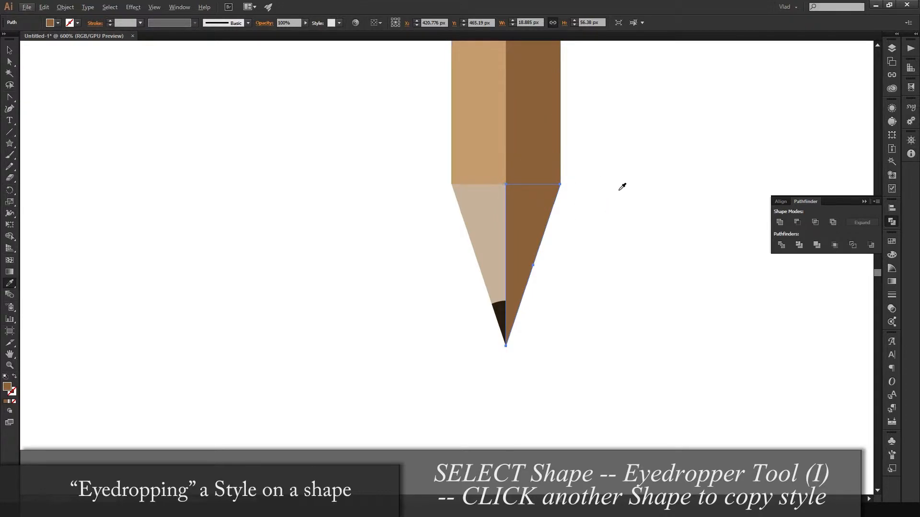
# - Try applying the brown style to the pencil's light body with the Eyedropper, and undo it
pyautogui.keyDown('alt'); pyautogui.click(484, 137); pyautogui.keyUp('alt')
pyautogui.hotkey('ctrl', 'z')
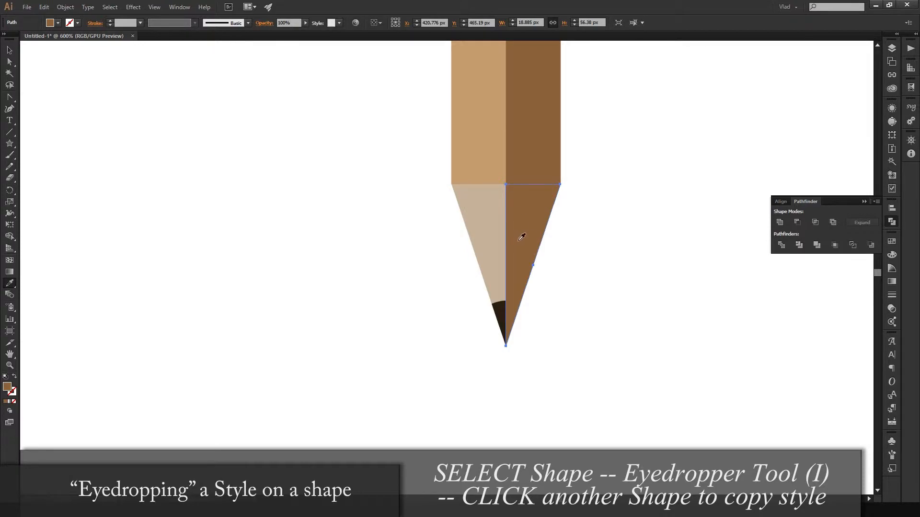
pyautogui.click(477, 123)
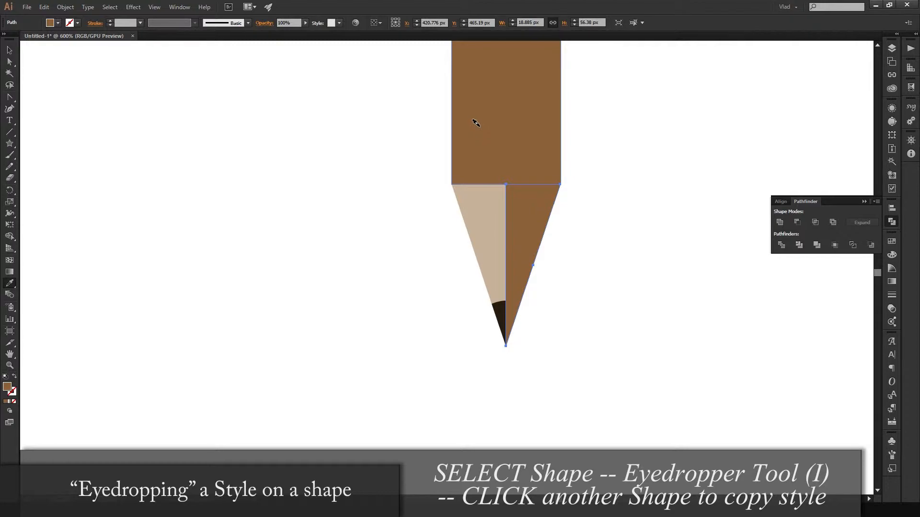
pyautogui.hotkey('ctrl', 'z')
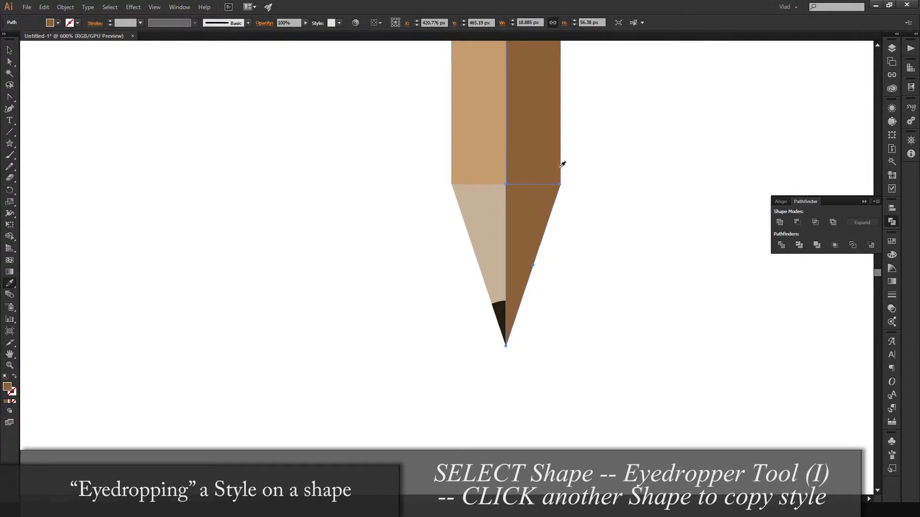
# - Send the brown right half of the tip backward behind the dark lead, check the Arrange options, and deselect it
pyautogui.press('v')
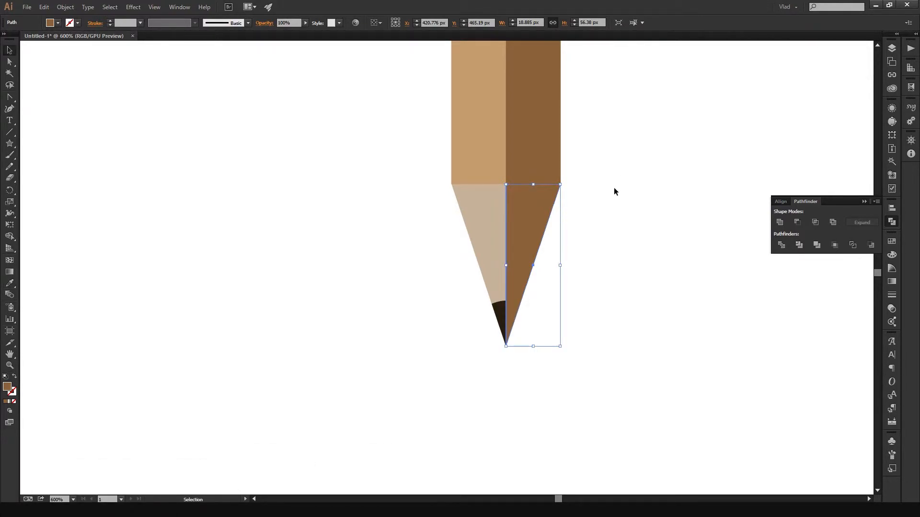
pyautogui.press('a')
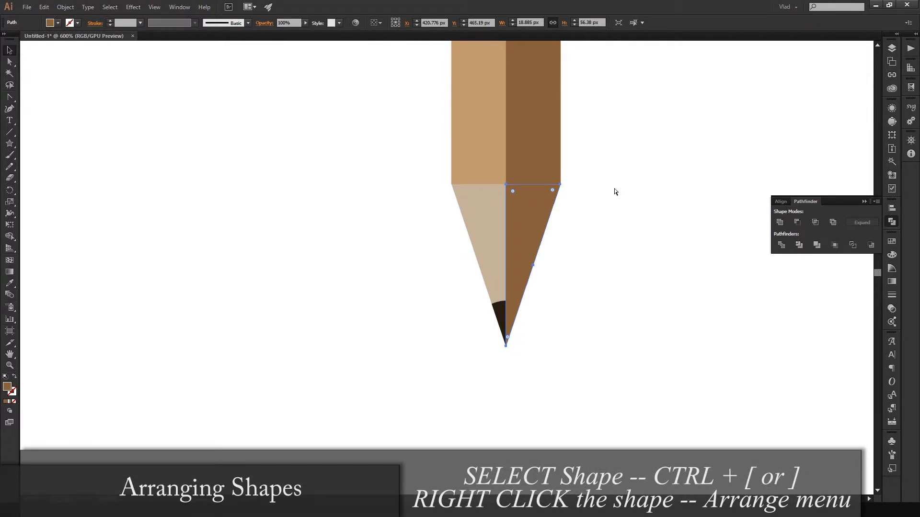
pyautogui.hotkey('ctrl', '[')
pyautogui.press('v')
pyautogui.rightClick(517, 211)
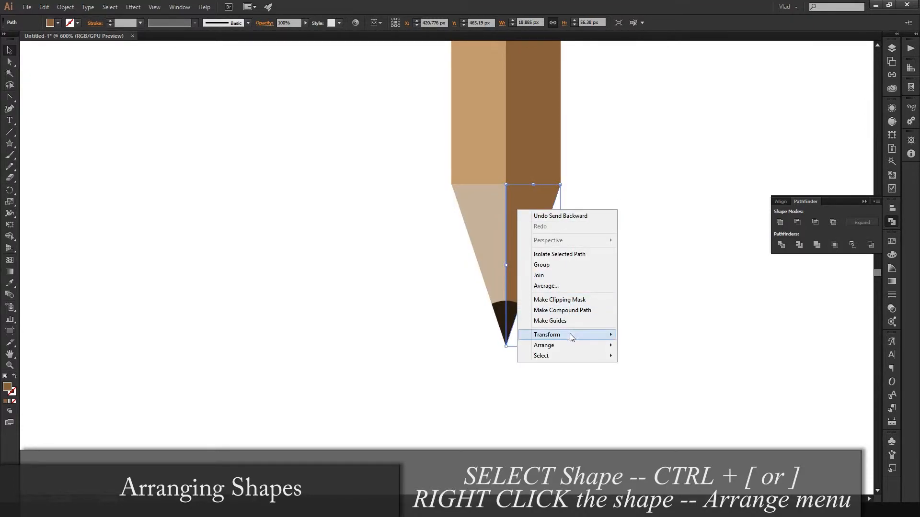
pyautogui.moveTo(570, 336)
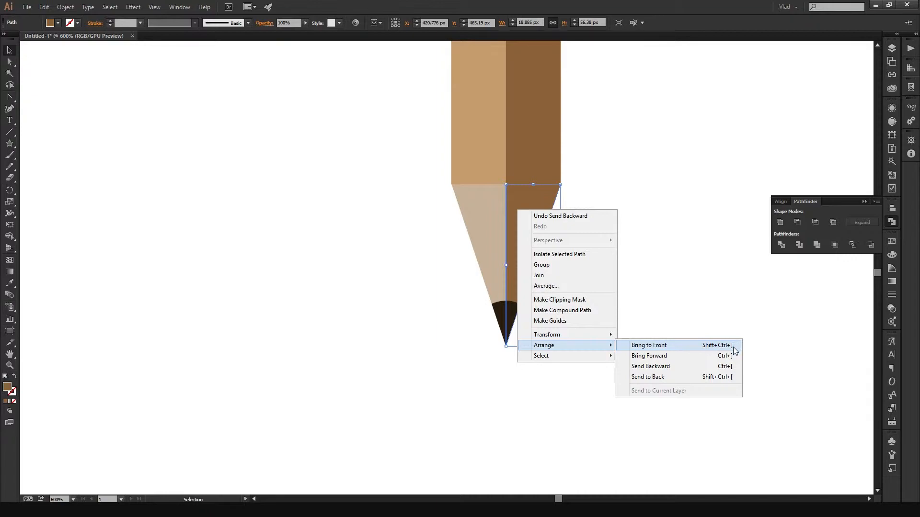
pyautogui.click(743, 310)
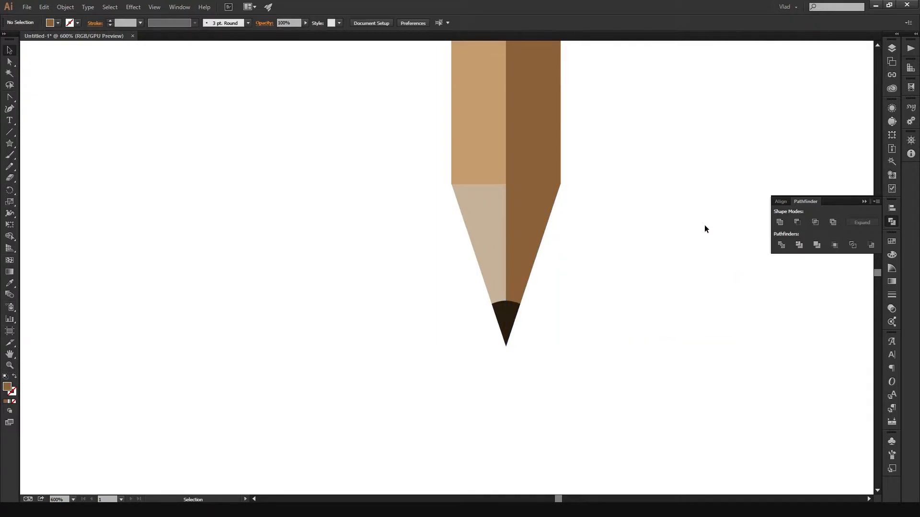
# - Select the brown right halves of the body and tip, and open the Swatch Options for their brown fill swatch
pyautogui.scroll(-3, 651, 175)
pyautogui.moveTo(667, 157); pyautogui.dragTo(549, 322)
pyautogui.click(492, 359)
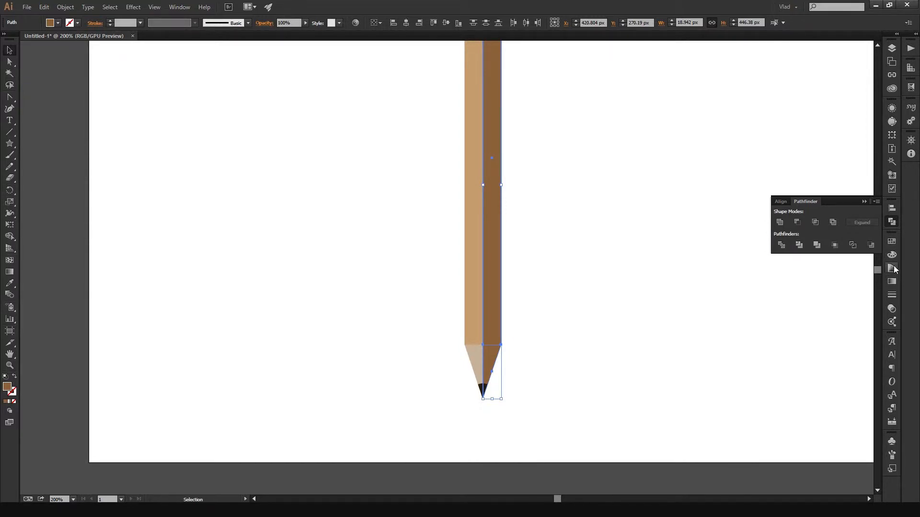
pyautogui.click(892, 241)
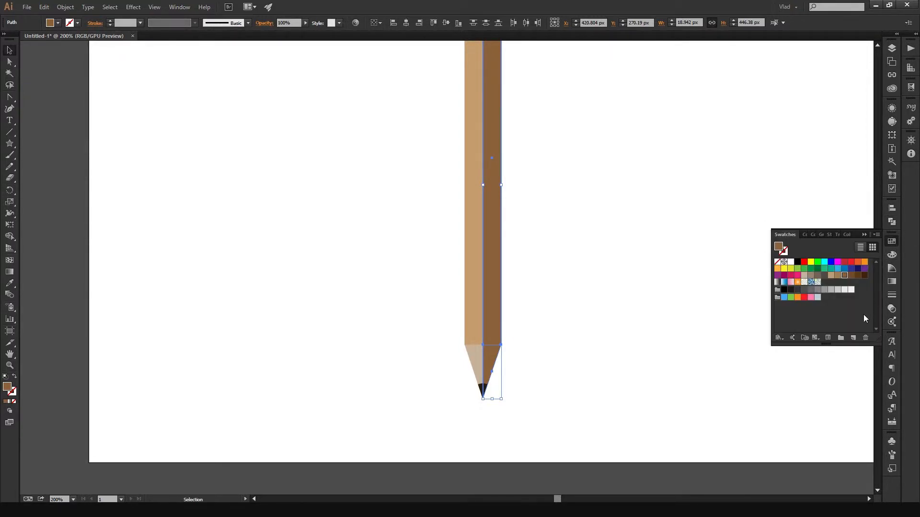
pyautogui.click(875, 234)
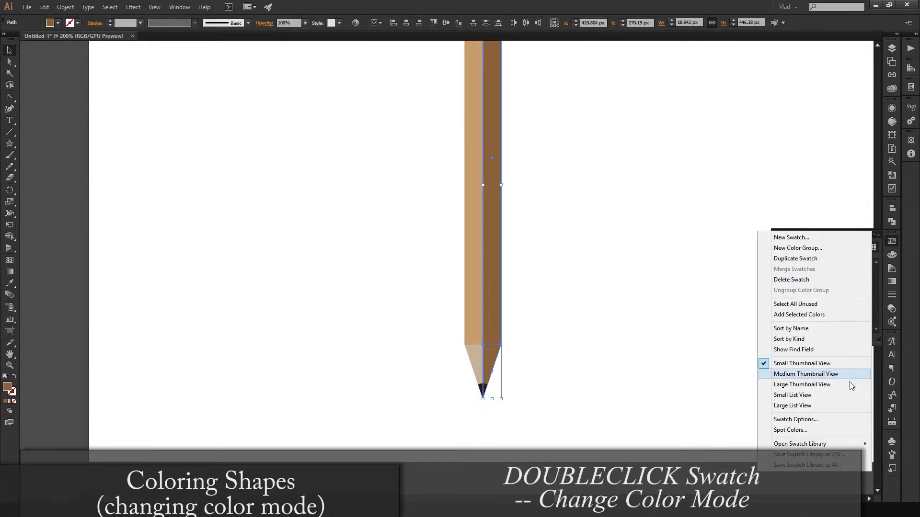
pyautogui.click(834, 420)
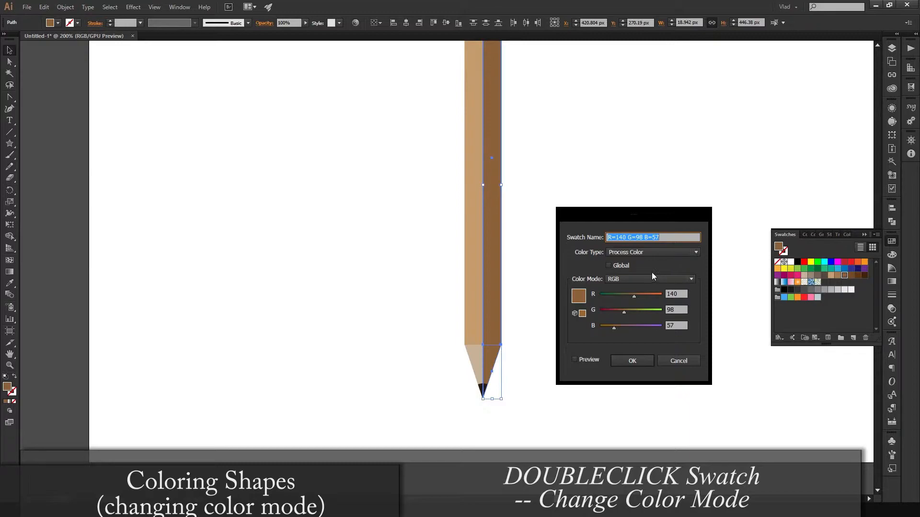
pyautogui.moveTo(661, 222); pyautogui.dragTo(739, 230)
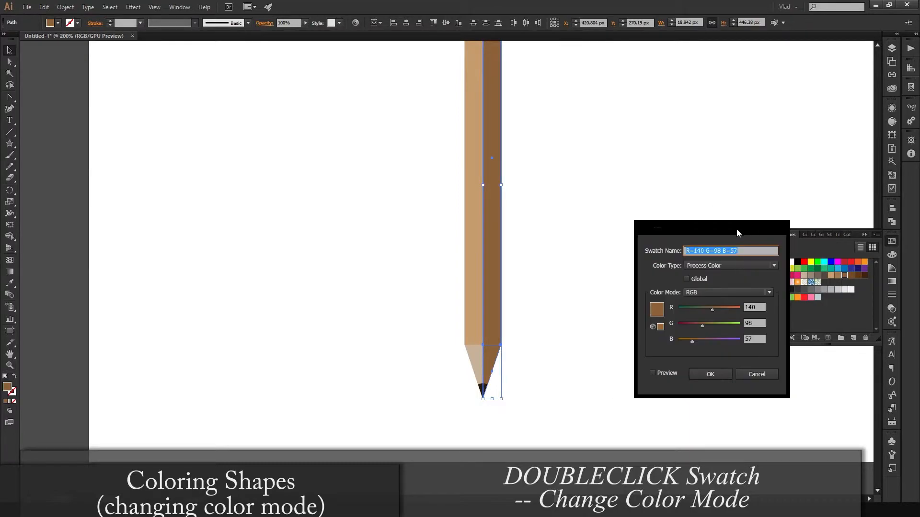
# - Compare the brown swatch's sliders in the available colour modes, including HSB, RGB and CMYK
pyautogui.click(722, 294)
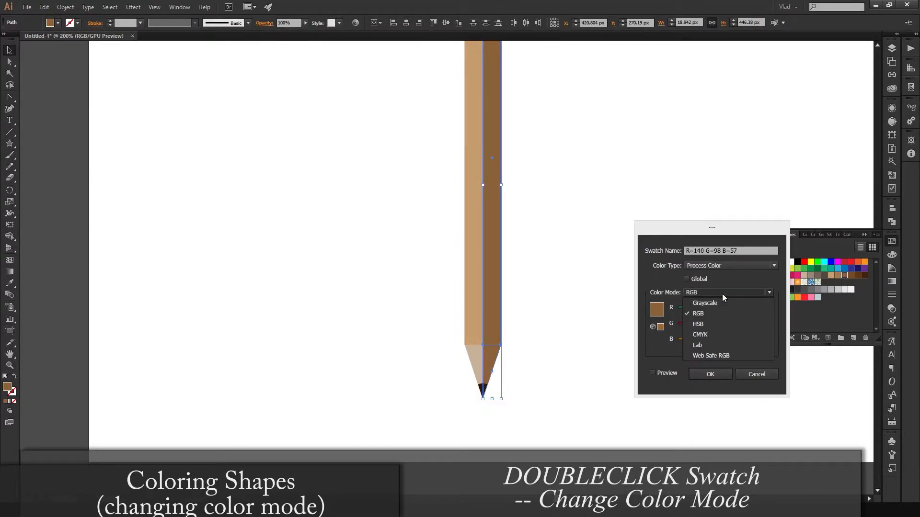
pyautogui.click(706, 326)
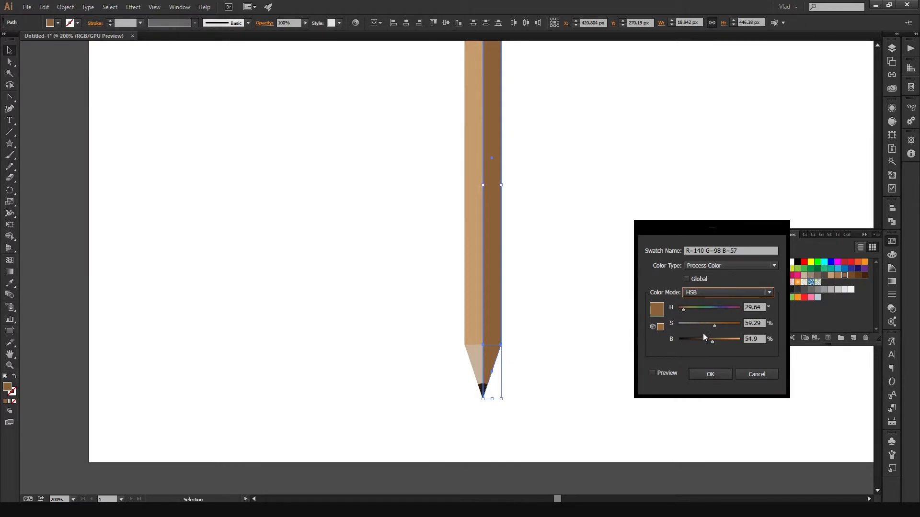
pyautogui.click(709, 292)
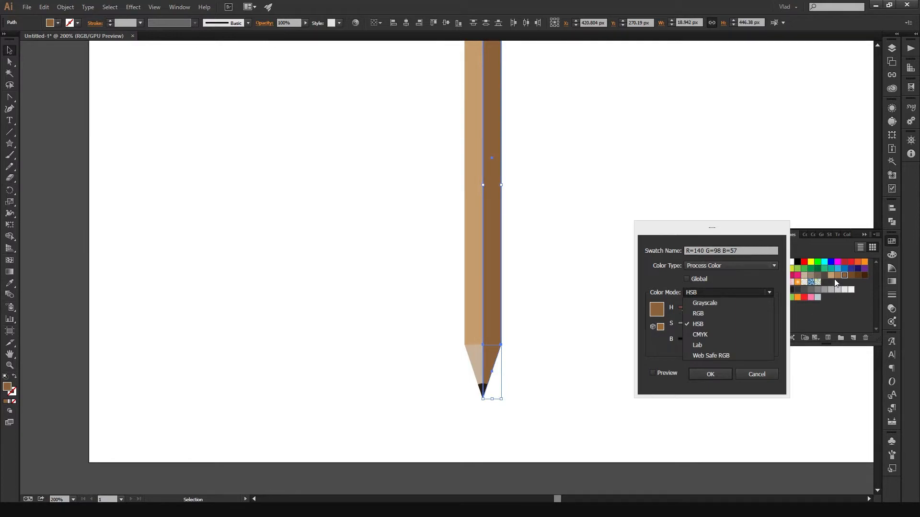
pyautogui.click(714, 332)
pyautogui.click(728, 294)
pyautogui.click(714, 314)
pyautogui.click(729, 293)
pyautogui.click(716, 304)
pyautogui.click(730, 293)
pyautogui.click(712, 334)
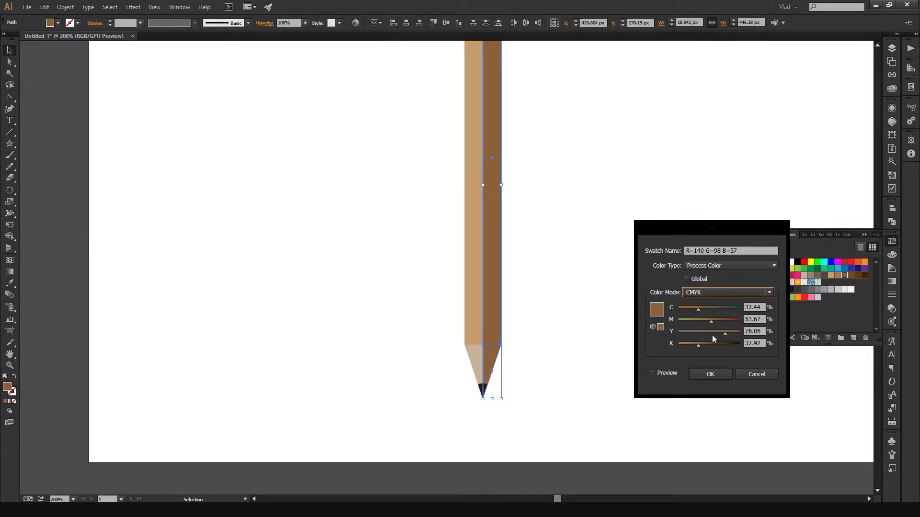
pyautogui.click(732, 293)
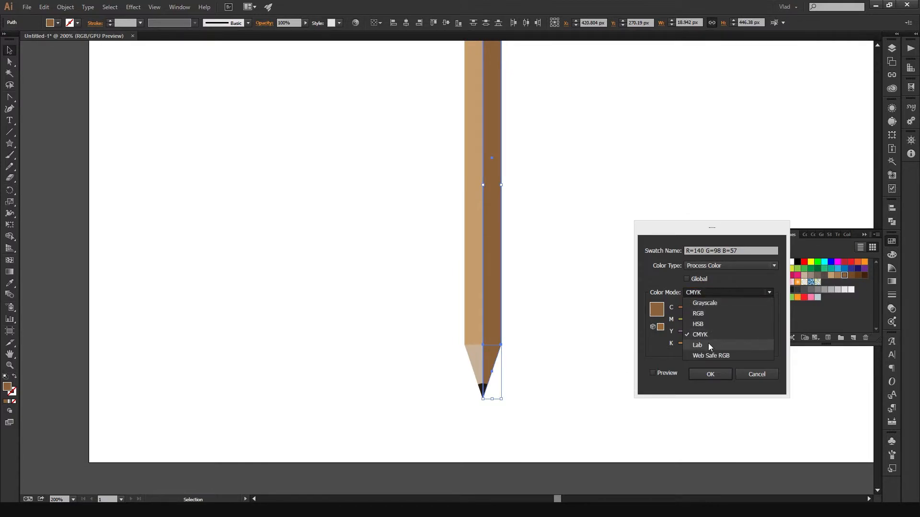
# - Use HSB mode with preview to set the brown shading to 32% saturation and 47% brightness, and accept the swatch change
pyautogui.click(711, 324)
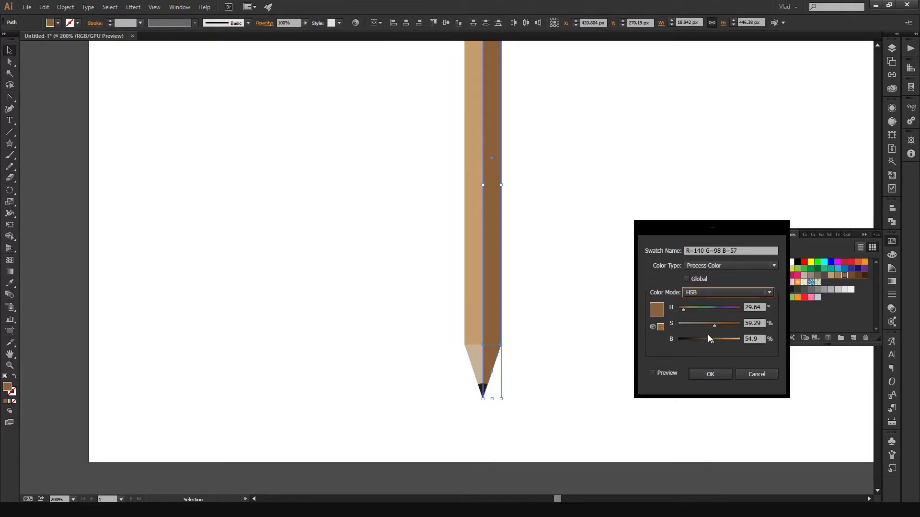
pyautogui.moveTo(714, 323); pyautogui.dragTo(697, 325)
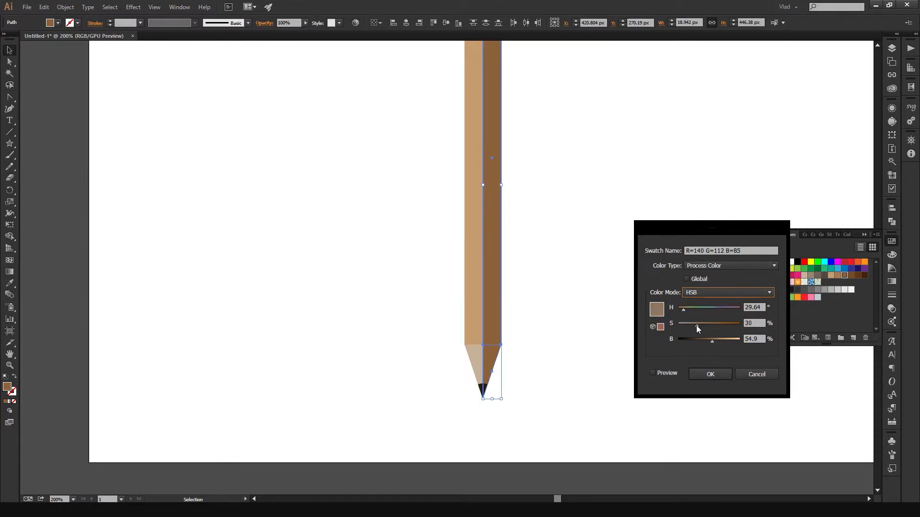
pyautogui.click(667, 375)
pyautogui.moveTo(697, 326); pyautogui.dragTo(707, 341)
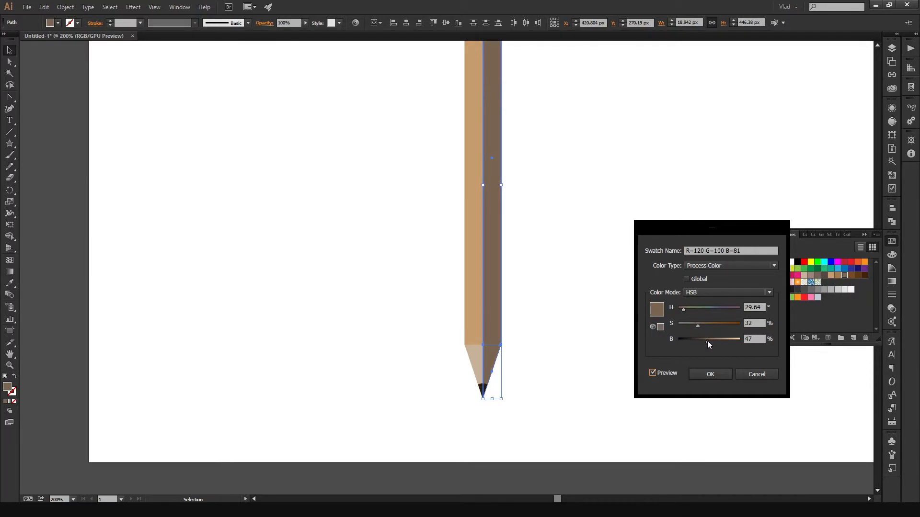
pyautogui.click(710, 375)
pyautogui.click(714, 375)
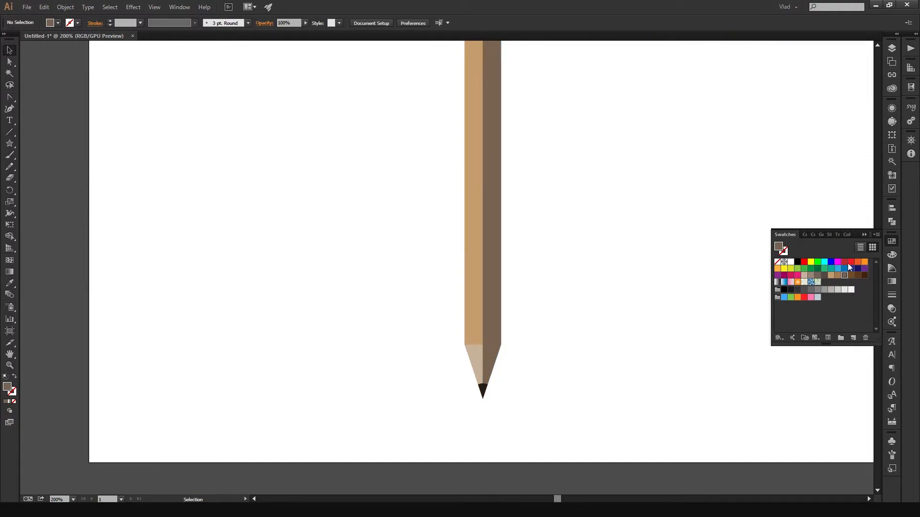
pyautogui.click(864, 235)
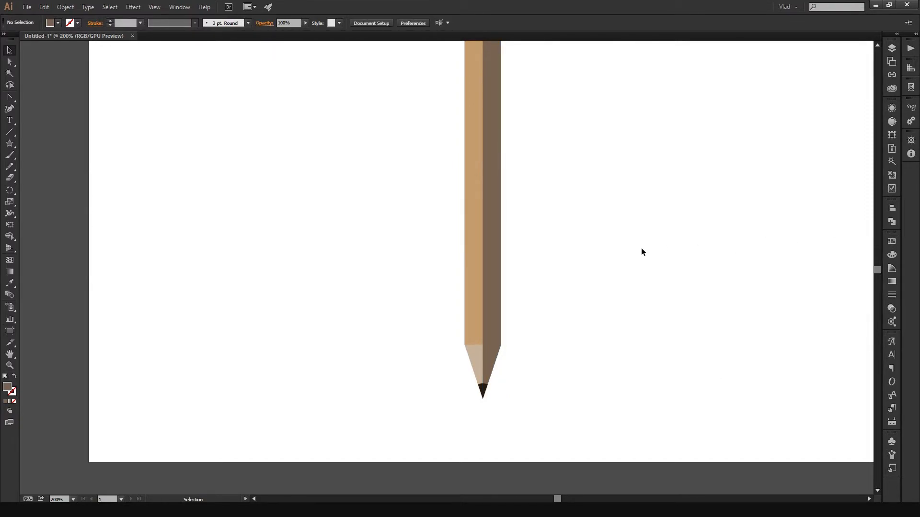
pyautogui.scroll(1, 561, 252)
pyautogui.scroll(-4, 562, 252)
pyautogui.moveTo(575, 217)
pyautogui.mouseDown()
pyautogui.moveTo(556, 257)
pyautogui.moveTo(546, 209)
pyautogui.moveTo(581, 136)
pyautogui.mouseUp()
pyautogui.scroll(1, 558, 251)
pyautogui.scroll(1, 558, 252)
pyautogui.scroll(2, 545, 213)
pyautogui.scroll(-1, 575, 144)
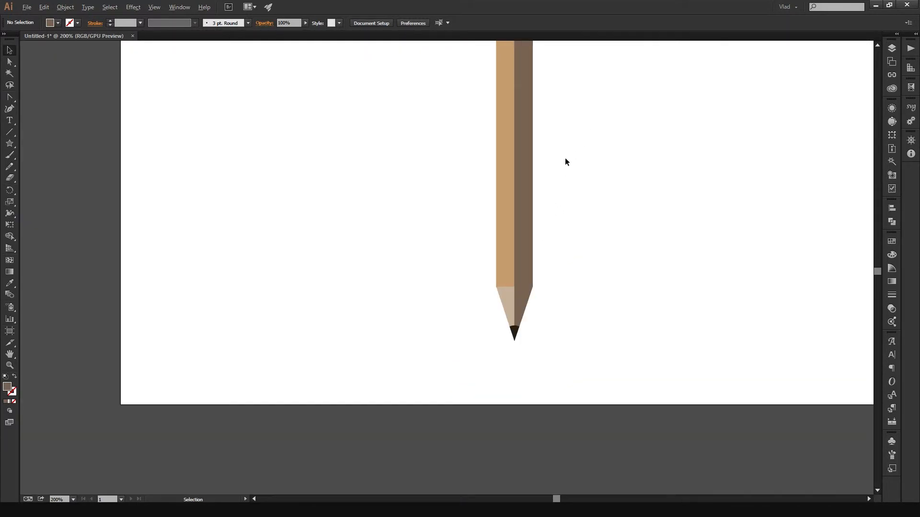
# - Select the light body rectangle and the light tip triangle together, and give both a black stroke
pyautogui.click(513, 200)
pyautogui.scroll(1, 513, 200)
pyautogui.moveTo(589, 301); pyautogui.dragTo(614, 162)
pyautogui.scroll(1, 598, 288)
pyautogui.moveTo(593, 298); pyautogui.dragTo(596, 170)
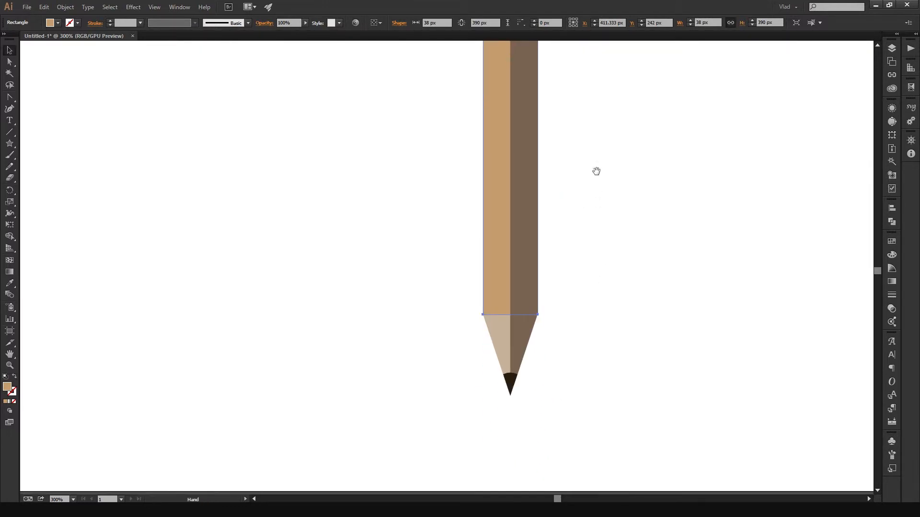
pyautogui.keyDown('shift'); pyautogui.click(498, 339); pyautogui.keyUp('shift')
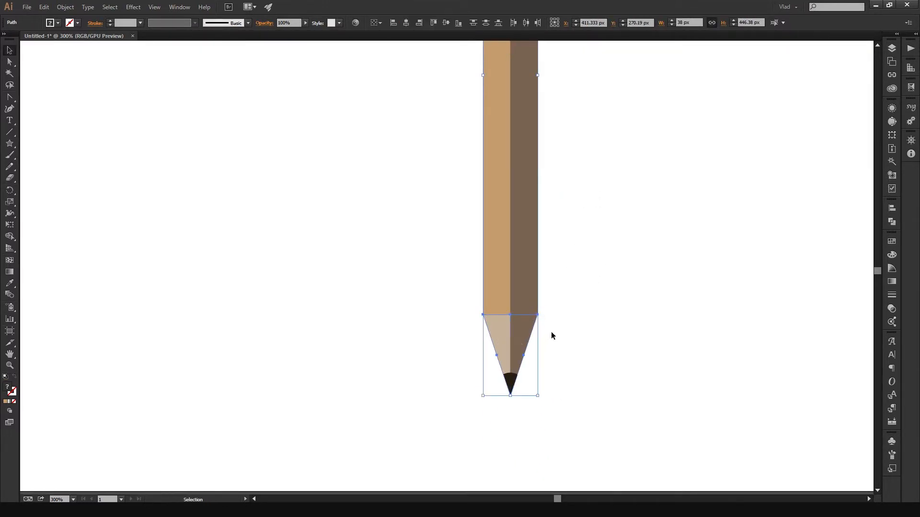
pyautogui.click(631, 268)
pyautogui.click(490, 287)
pyautogui.keyDown('shift'); pyautogui.click(498, 338); pyautogui.keyUp('shift')
pyautogui.click(61, 23)
pyautogui.click(59, 24)
pyautogui.click(77, 23)
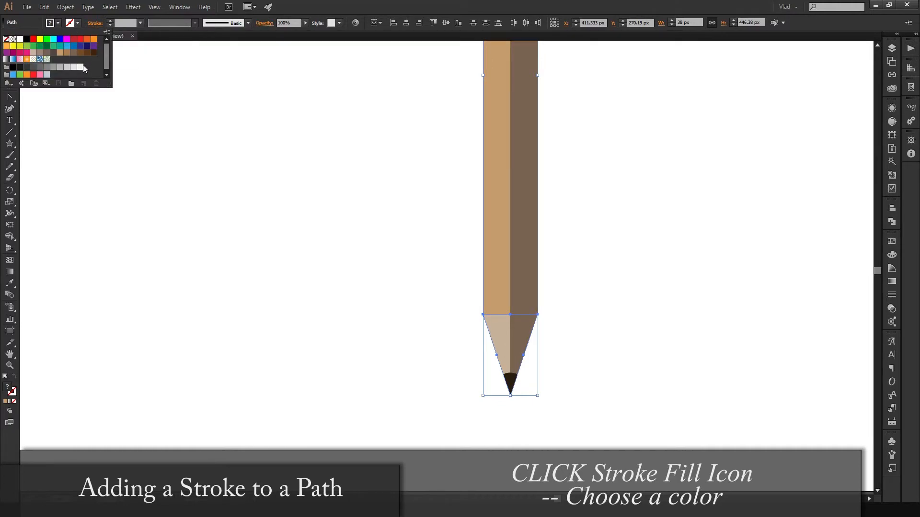
pyautogui.click(27, 39)
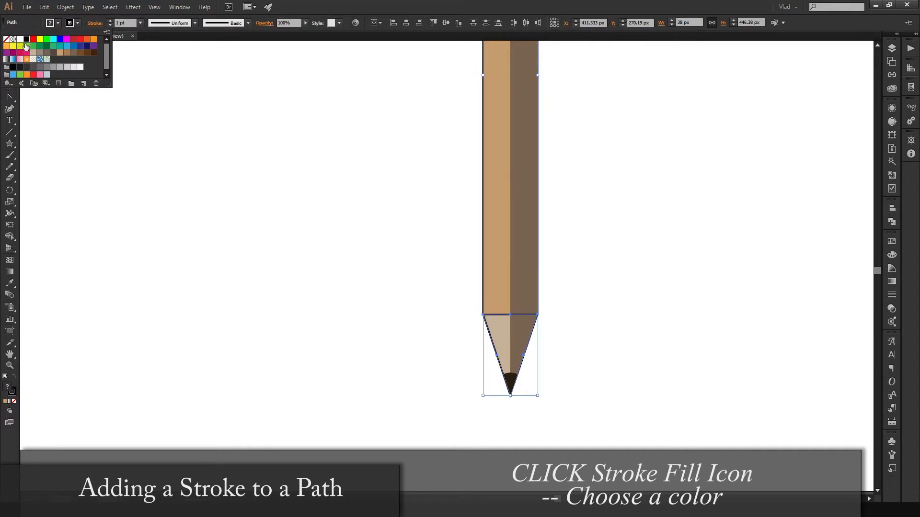
pyautogui.click(125, 22)
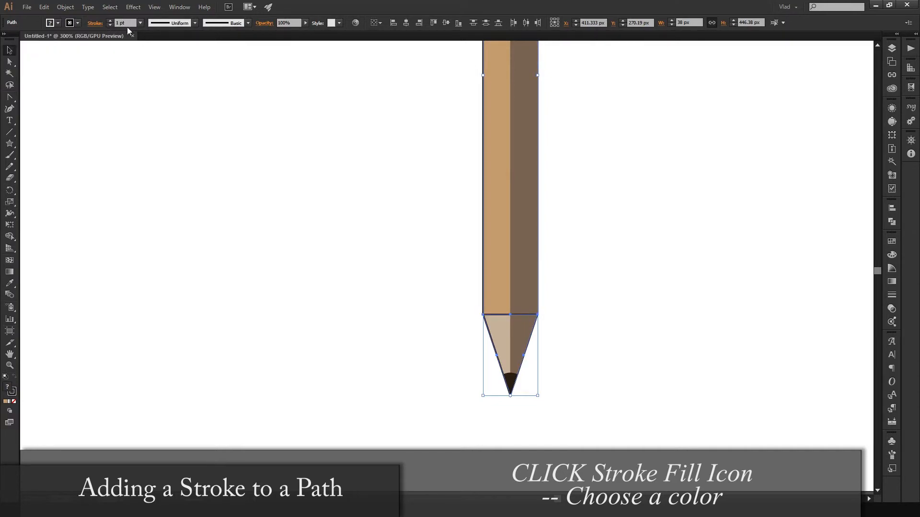
# - Set the outline's stroke to a round cap and a bevel corner join, and deselect the shapes
pyautogui.click(95, 25)
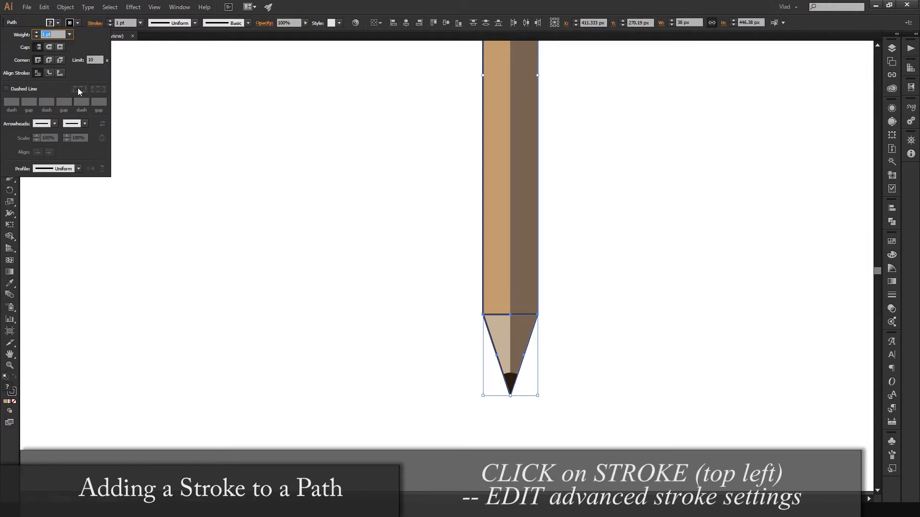
pyautogui.click(50, 46)
pyautogui.click(60, 60)
pyautogui.click(51, 47)
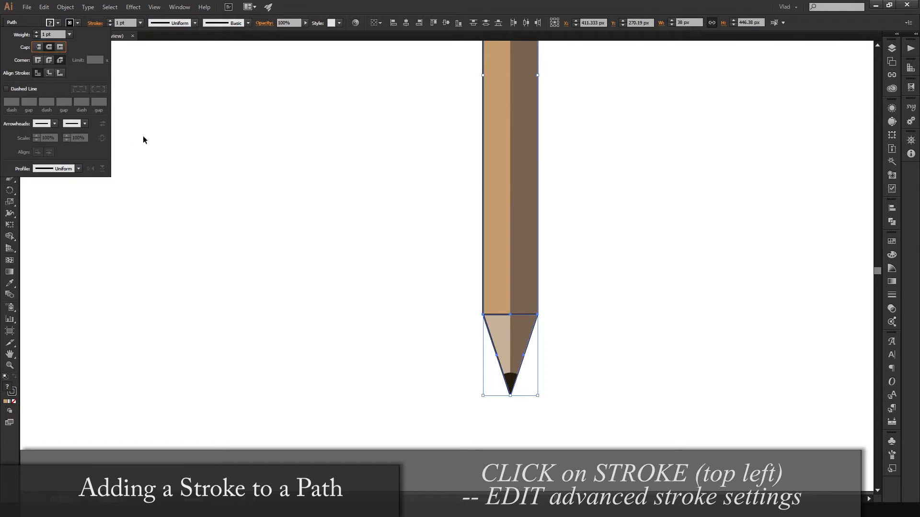
pyautogui.click(306, 139)
pyautogui.click(588, 229)
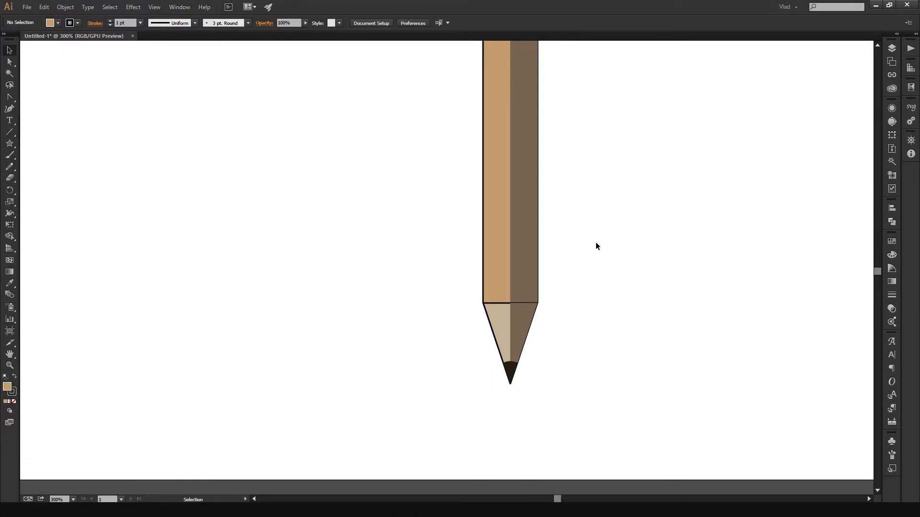
# - Examine closely how the tip's shaded right half overlaps the black outline compared with the light tip shape
pyautogui.hotkey('ctrl', '=')
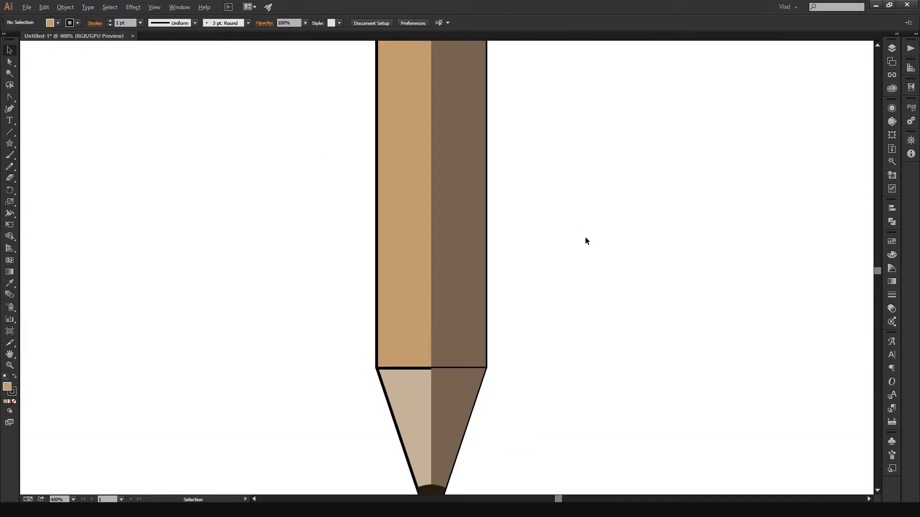
pyautogui.click(449, 413)
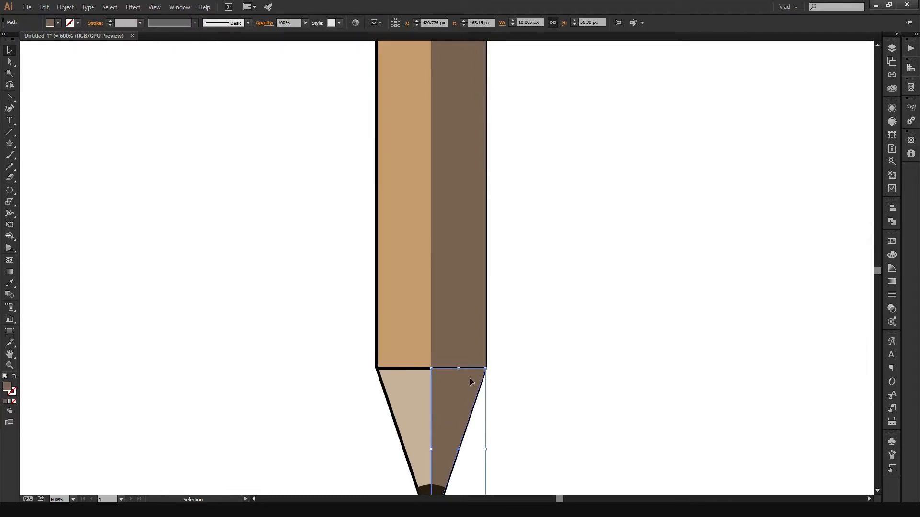
pyautogui.hotkey('ctrl', '=')
pyautogui.hotkey('ctrl', '=')
pyautogui.scroll(1, 542, 368)
pyautogui.moveTo(542, 352); pyautogui.dragTo(659, 223)
pyautogui.click(610, 250)
pyautogui.click(469, 272)
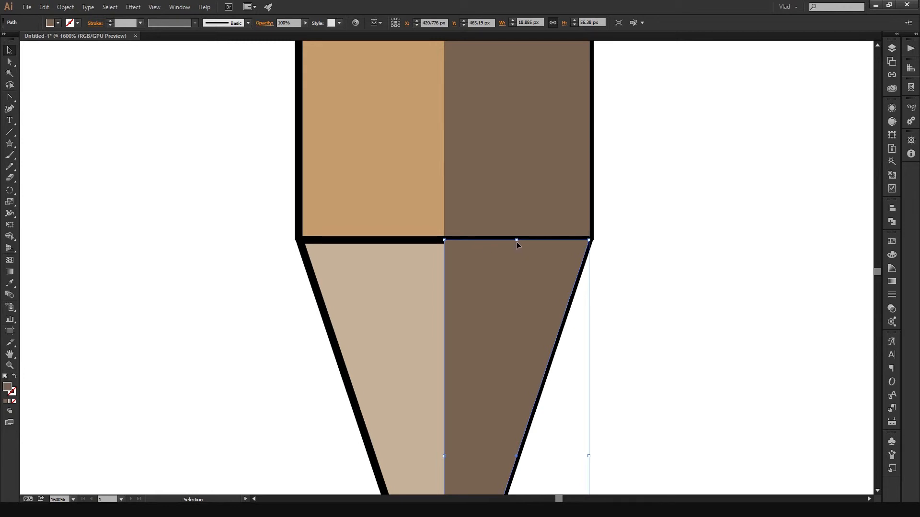
pyautogui.click(723, 246)
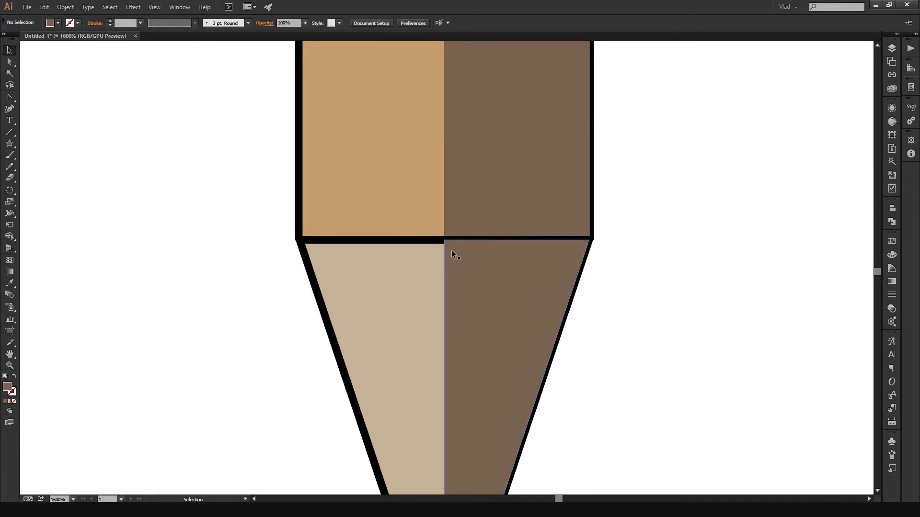
pyautogui.click(338, 260)
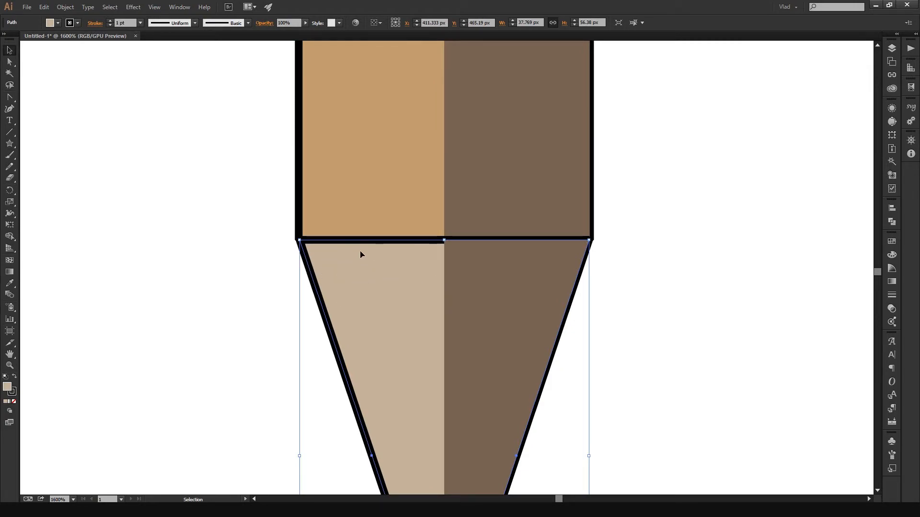
# - Shrink the tip's shaded right half to about 18 × 55.8 px from its upper and outer edges, and nudge it clear of the outline
pyautogui.scroll(-1, 366, 307)
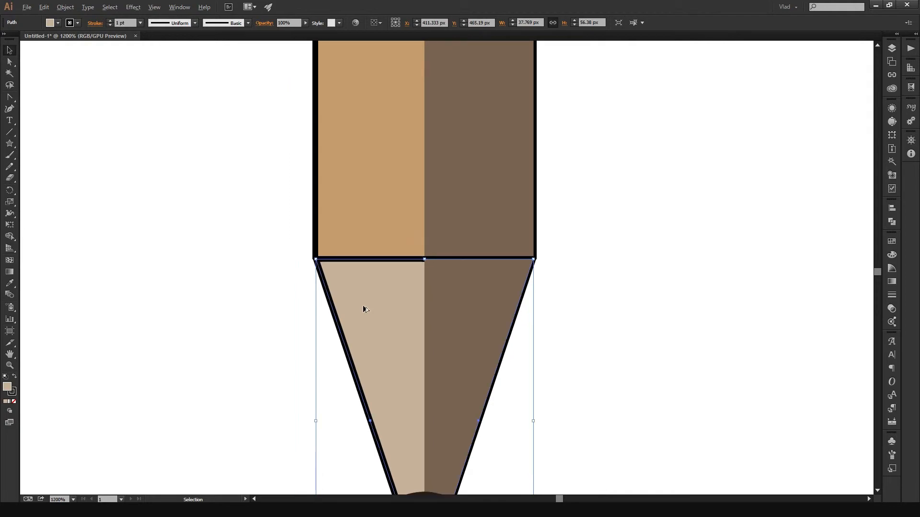
pyautogui.click(449, 288)
pyautogui.moveTo(478, 259); pyautogui.dragTo(478, 263)
pyautogui.moveTo(534, 423); pyautogui.dragTo(527, 421)
pyautogui.scroll(-1, 513, 347)
pyautogui.scroll(1, 533, 316)
pyautogui.press('Up')
pyautogui.press('Down')
pyautogui.press('Up')
pyautogui.press('Right')
pyautogui.press('Right')
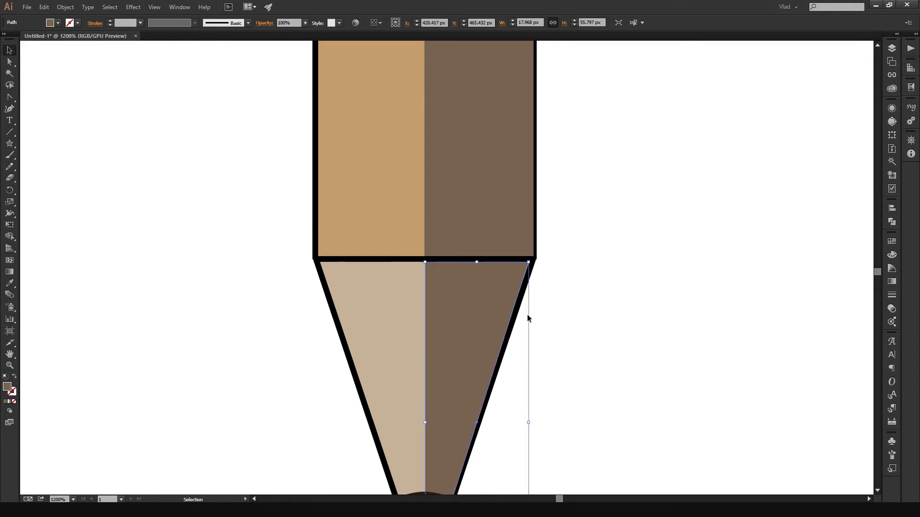
pyautogui.click(588, 296)
# - Review the outline along the whole pencil, from the body's upper end to the lead
pyautogui.scroll(-2, 593, 294)
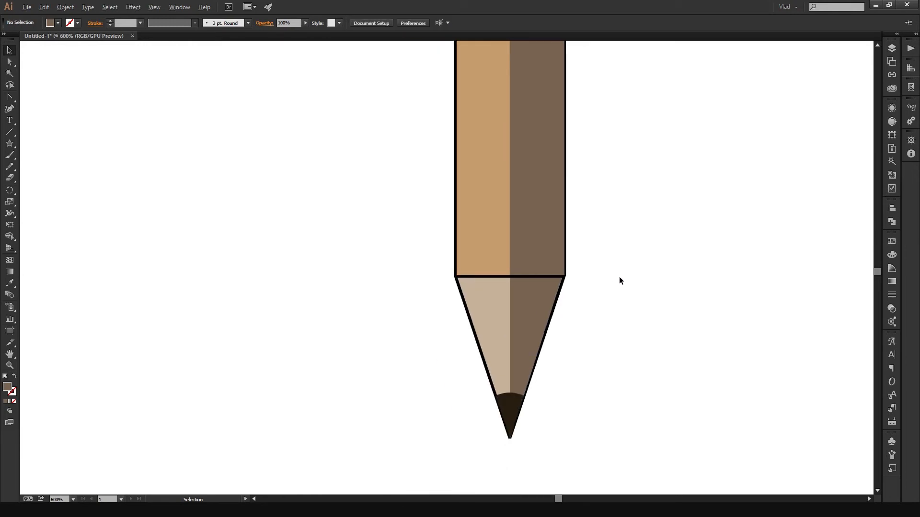
pyautogui.scroll(-1, 628, 258)
pyautogui.moveTo(641, 216); pyautogui.dragTo(588, 311)
pyautogui.scroll(-2, 647, 279)
pyautogui.scroll(1, 647, 278)
pyautogui.moveTo(646, 283); pyautogui.dragTo(567, 369)
pyautogui.scroll(-1, 600, 325)
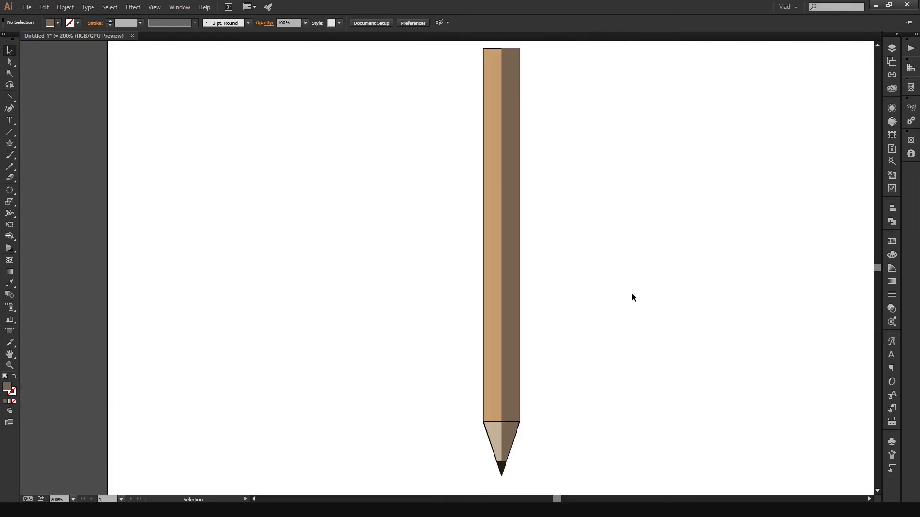
# - Recolour the shaded right halves of the pencil's body and tip to the muted grey #706B66, and deselect them
pyautogui.moveTo(630, 297); pyautogui.dragTo(590, 194)
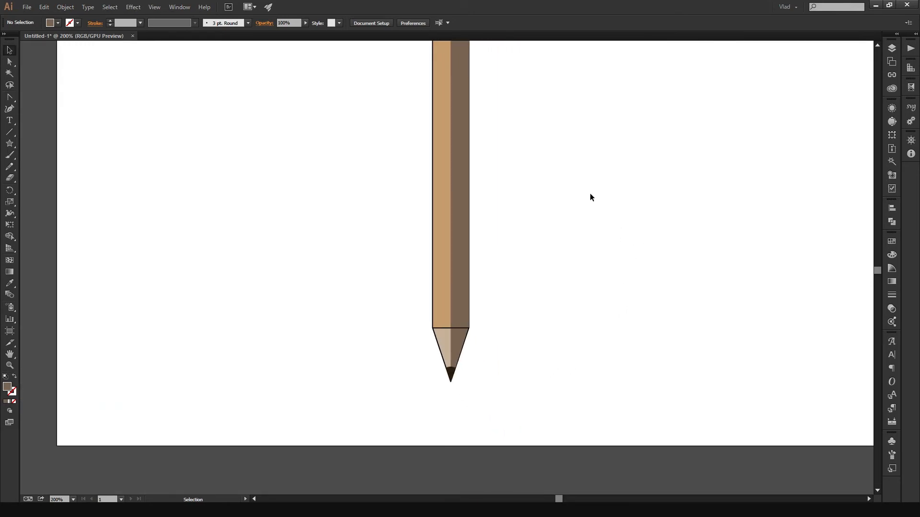
pyautogui.click(460, 273)
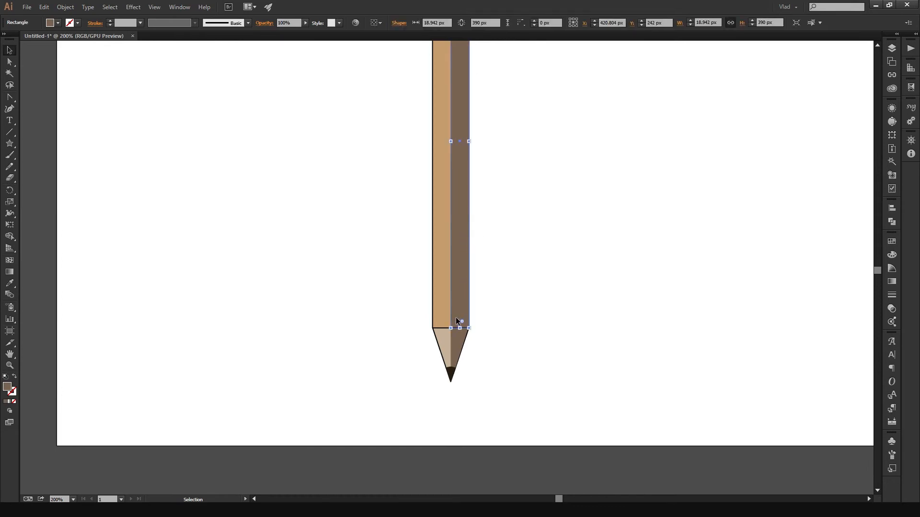
pyautogui.keyDown('shift'); pyautogui.click(454, 348); pyautogui.keyUp('shift')
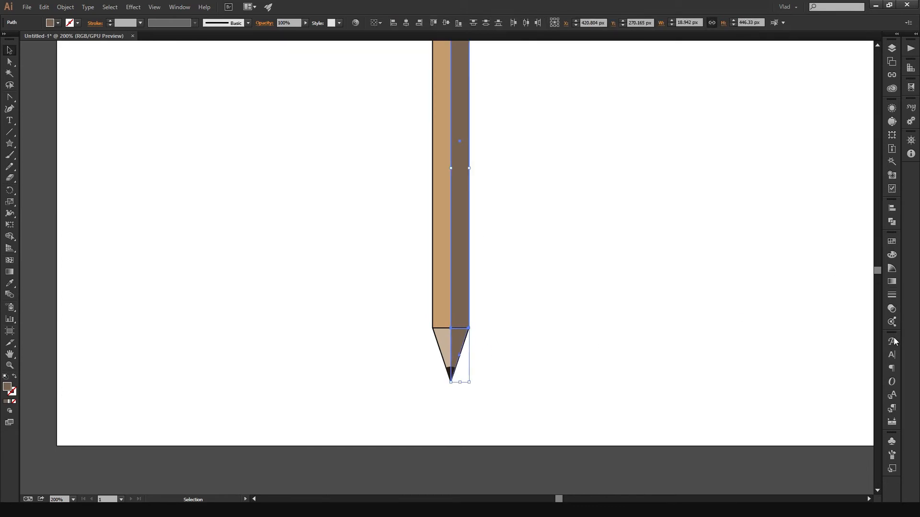
pyautogui.click(891, 241)
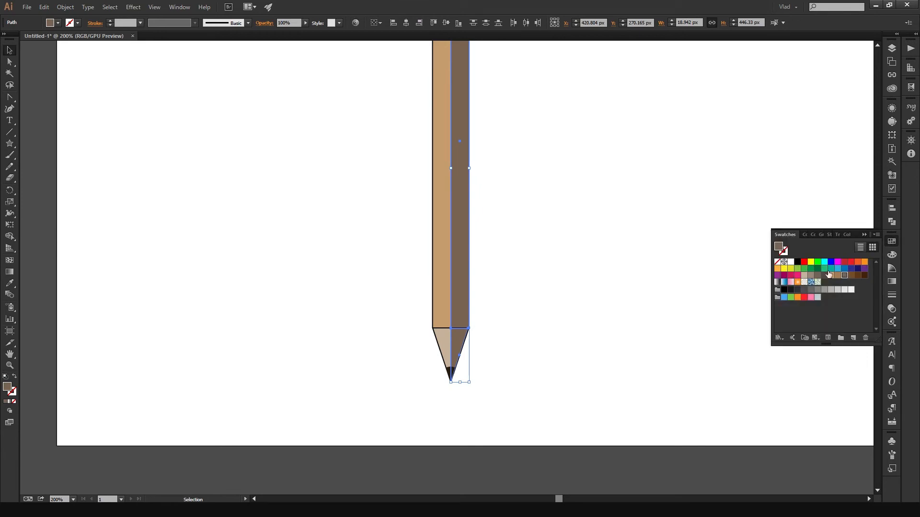
pyautogui.doubleClick(9, 389)
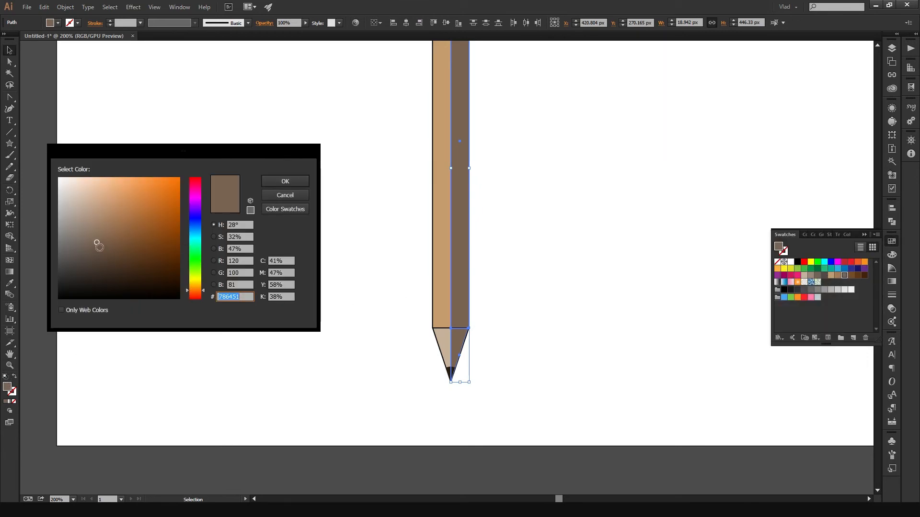
pyautogui.moveTo(94, 244); pyautogui.dragTo(69, 245)
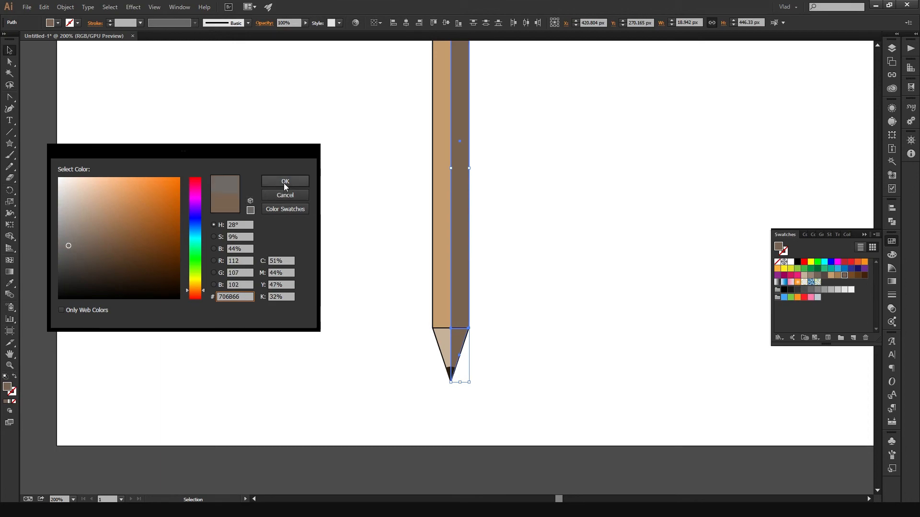
pyautogui.click(285, 181)
pyautogui.click(546, 167)
pyautogui.hotkey('ctrl', '1')
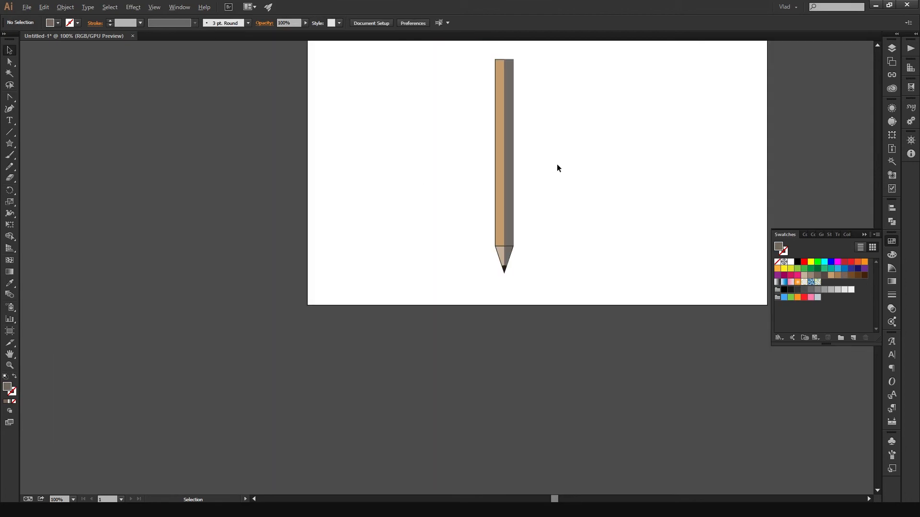
# - Change the fill of the body's and tip's shaded right halves to a lighter, warmer grey-brown, and deselect them
pyautogui.moveTo(570, 144); pyautogui.dragTo(550, 249)
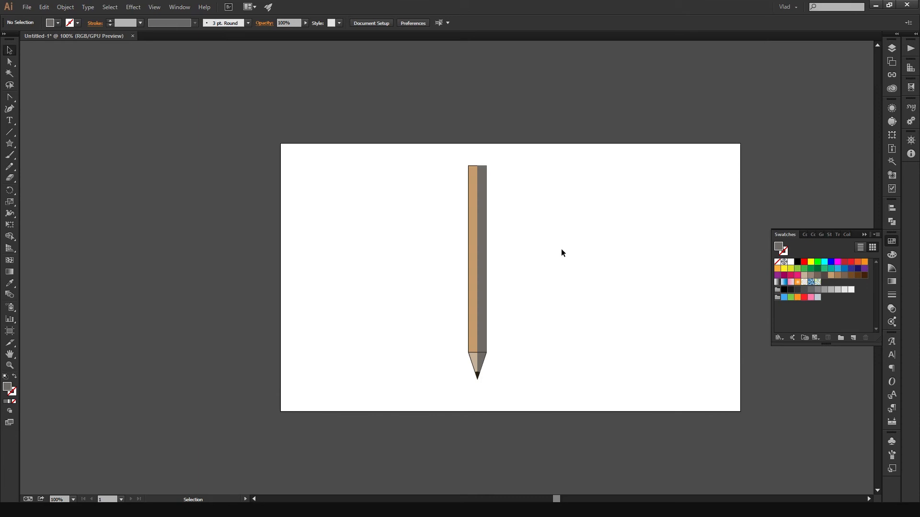
pyautogui.click(481, 254)
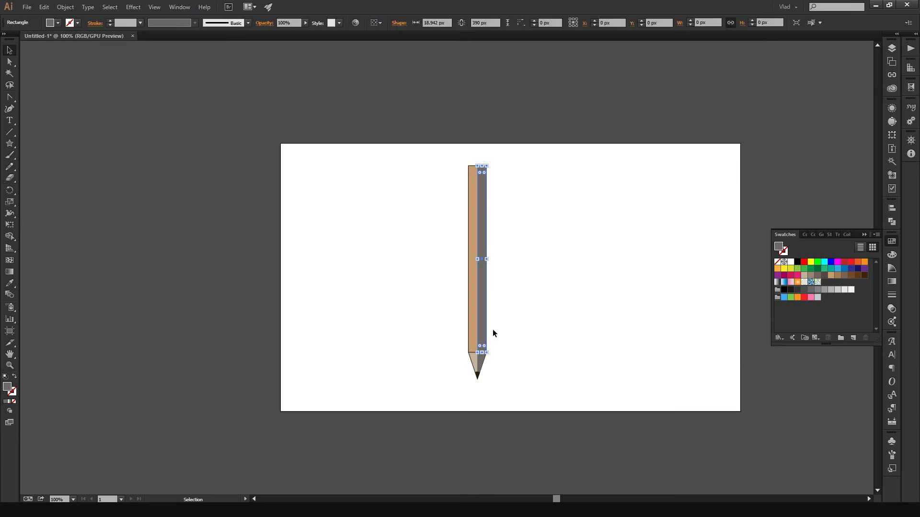
pyautogui.keyDown('shift'); pyautogui.click(483, 360); pyautogui.keyUp('shift')
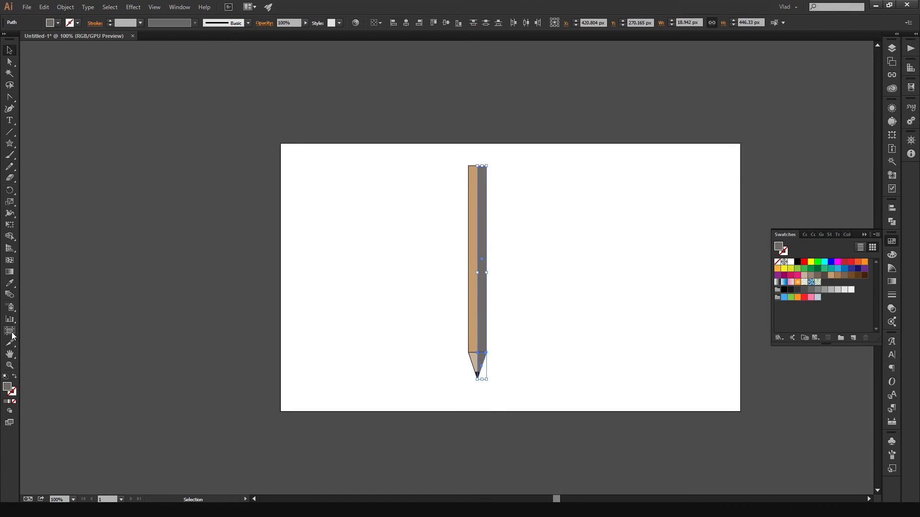
pyautogui.doubleClick(8, 388)
pyautogui.moveTo(71, 247); pyautogui.dragTo(85, 233)
pyautogui.click(274, 184)
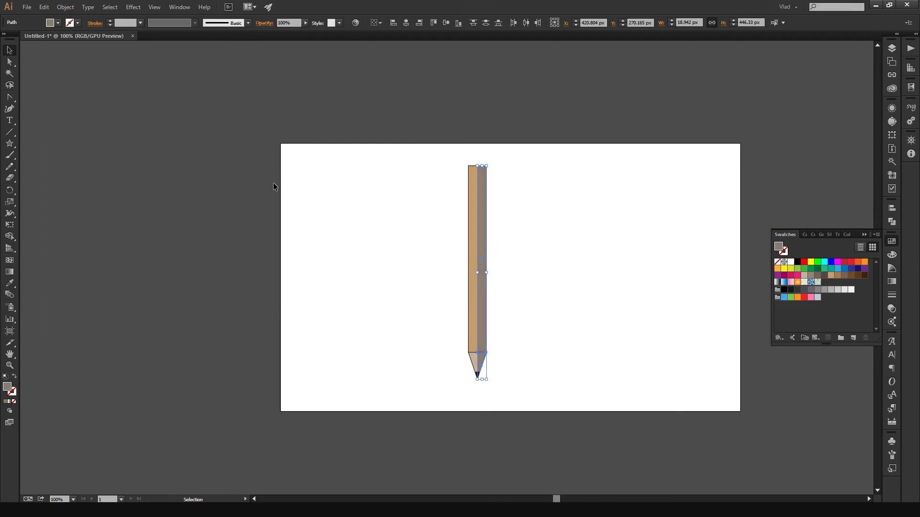
pyautogui.click(604, 257)
pyautogui.scroll(1, 571, 274)
pyautogui.moveTo(545, 277)
pyautogui.mouseDown()
pyautogui.moveTo(533, 224)
pyautogui.moveTo(619, 215)
pyautogui.moveTo(534, 239)
pyautogui.mouseUp()
pyautogui.scroll(-1, 532, 222)
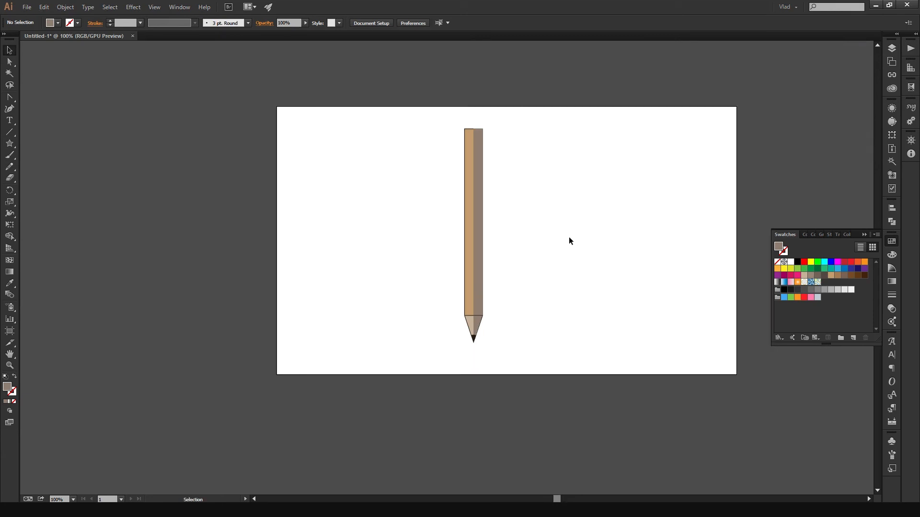
pyautogui.scroll(1, 528, 236)
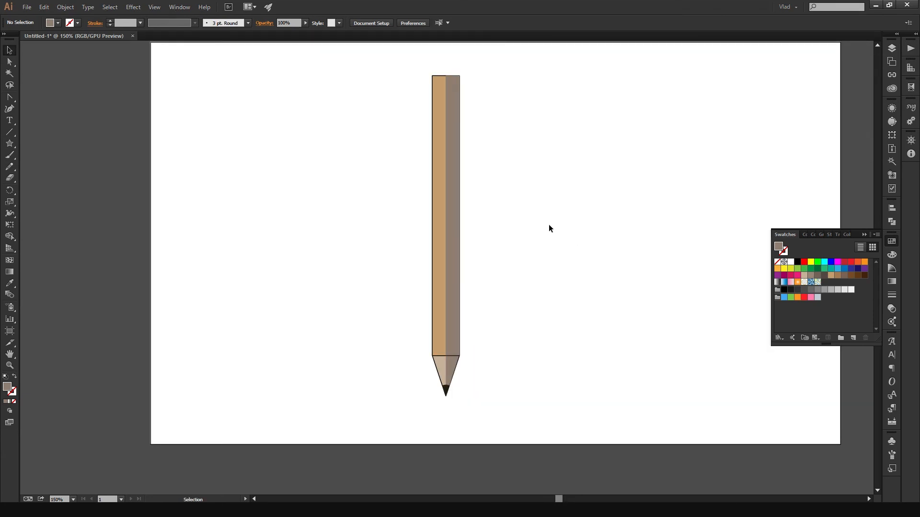